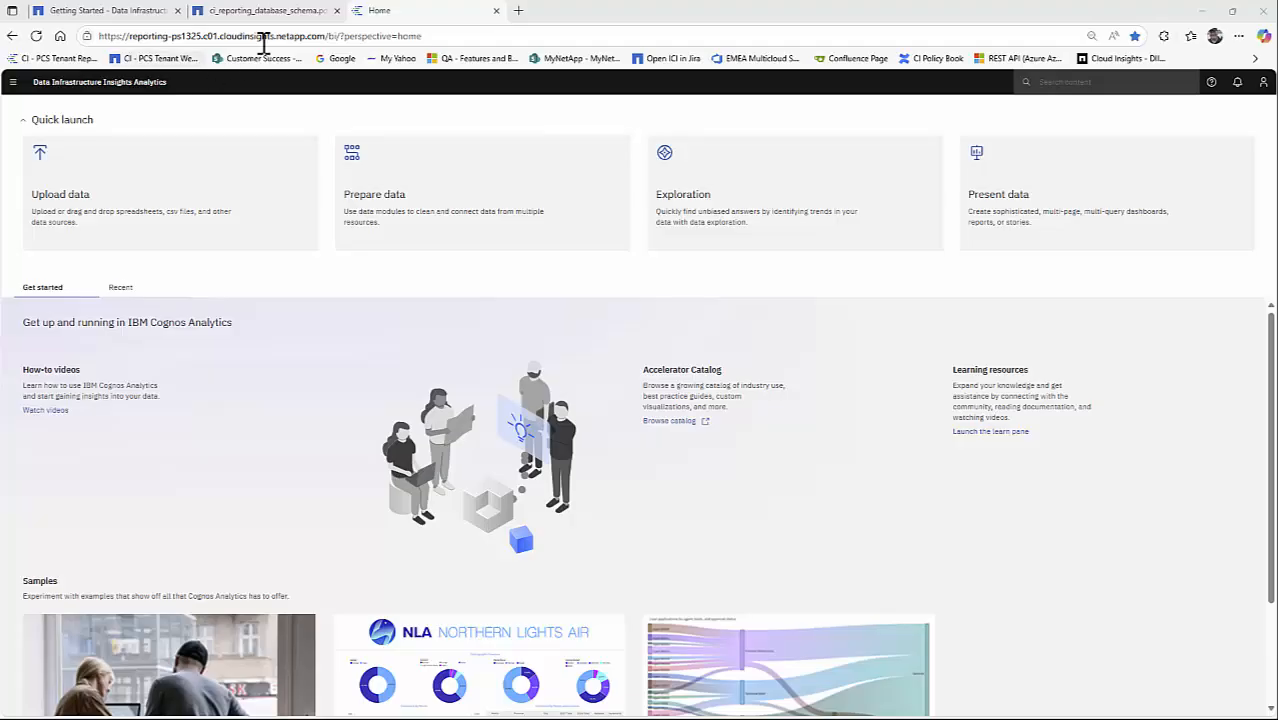
- Create a new blank report from the home page
left_click(12, 83)
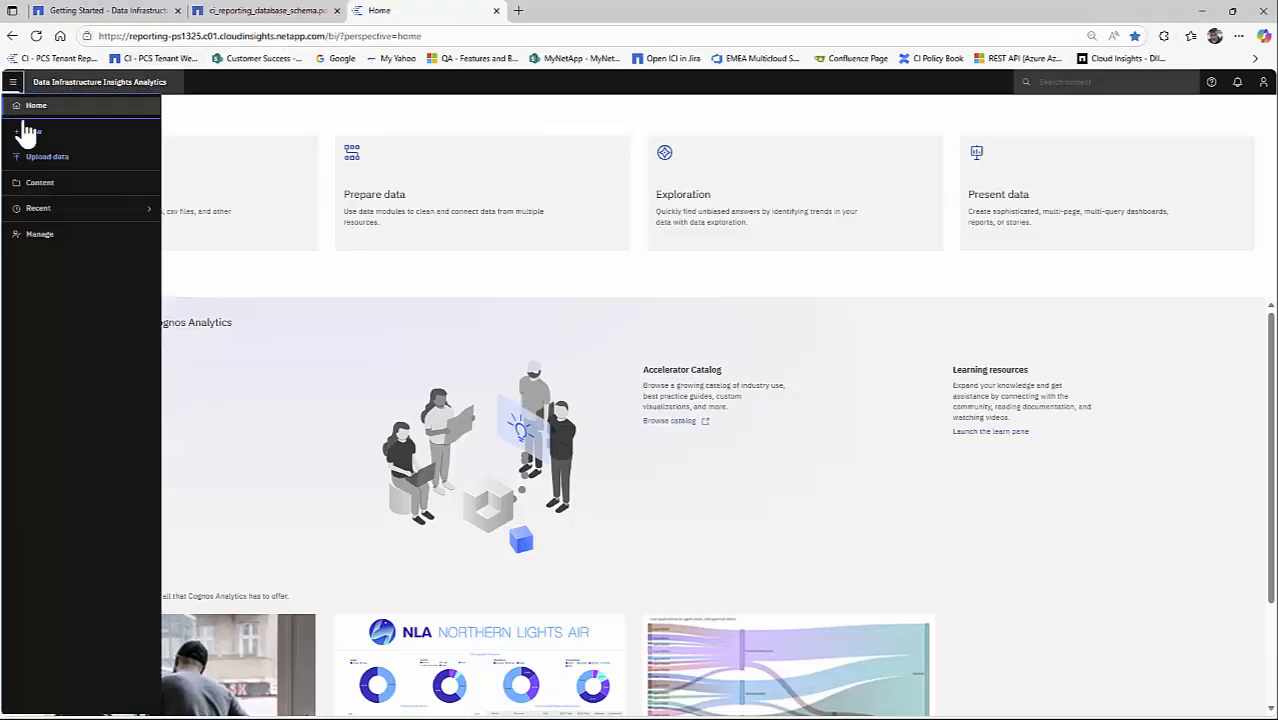
left_click(40, 132)
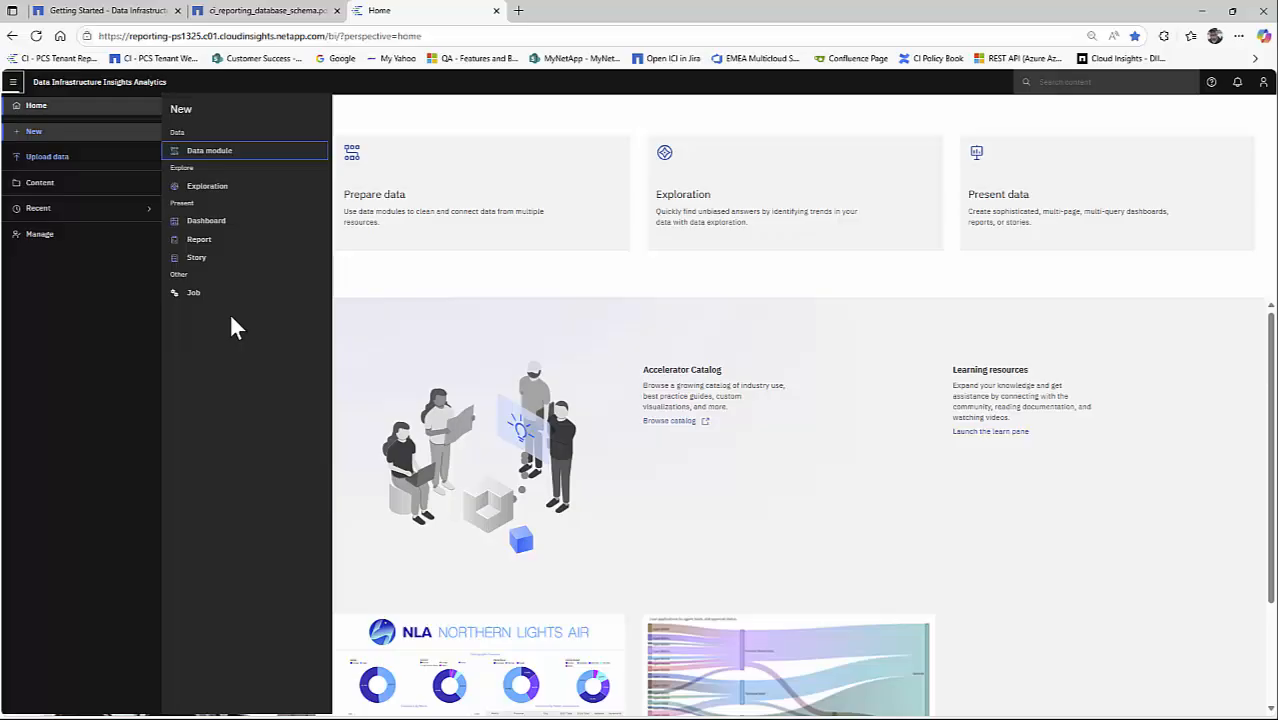
left_click(208, 242)
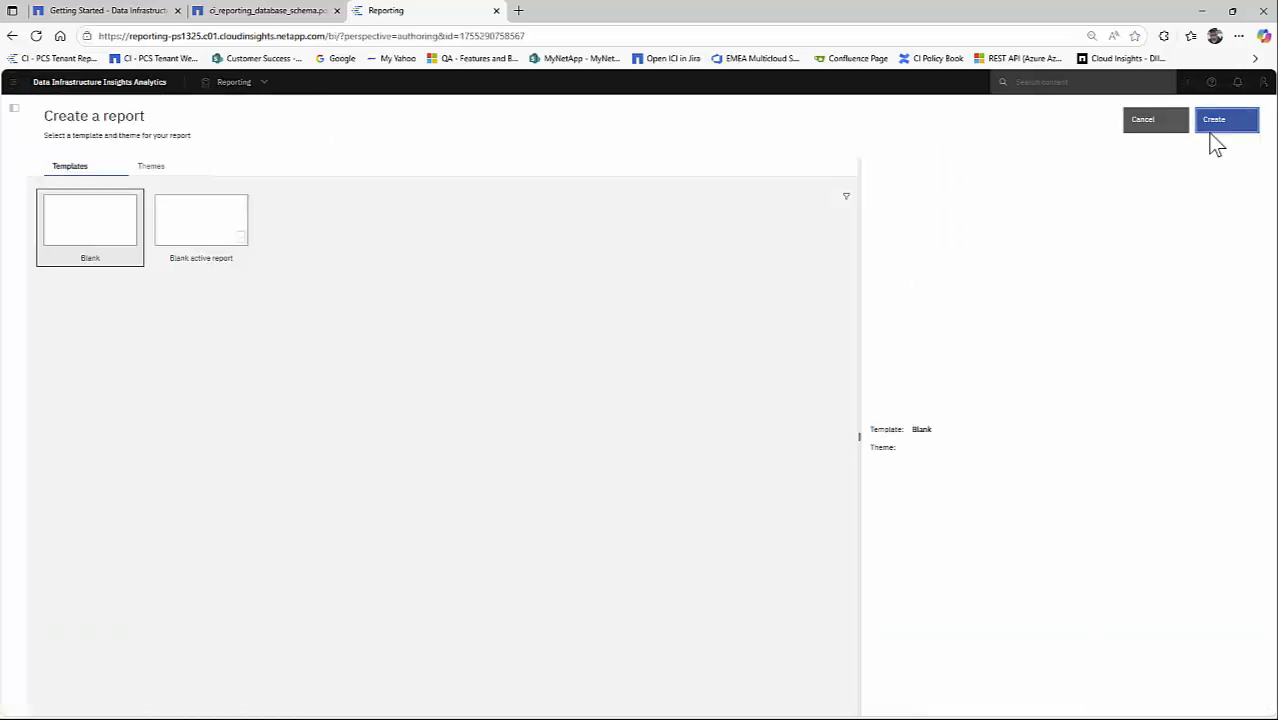
left_click(1214, 124)
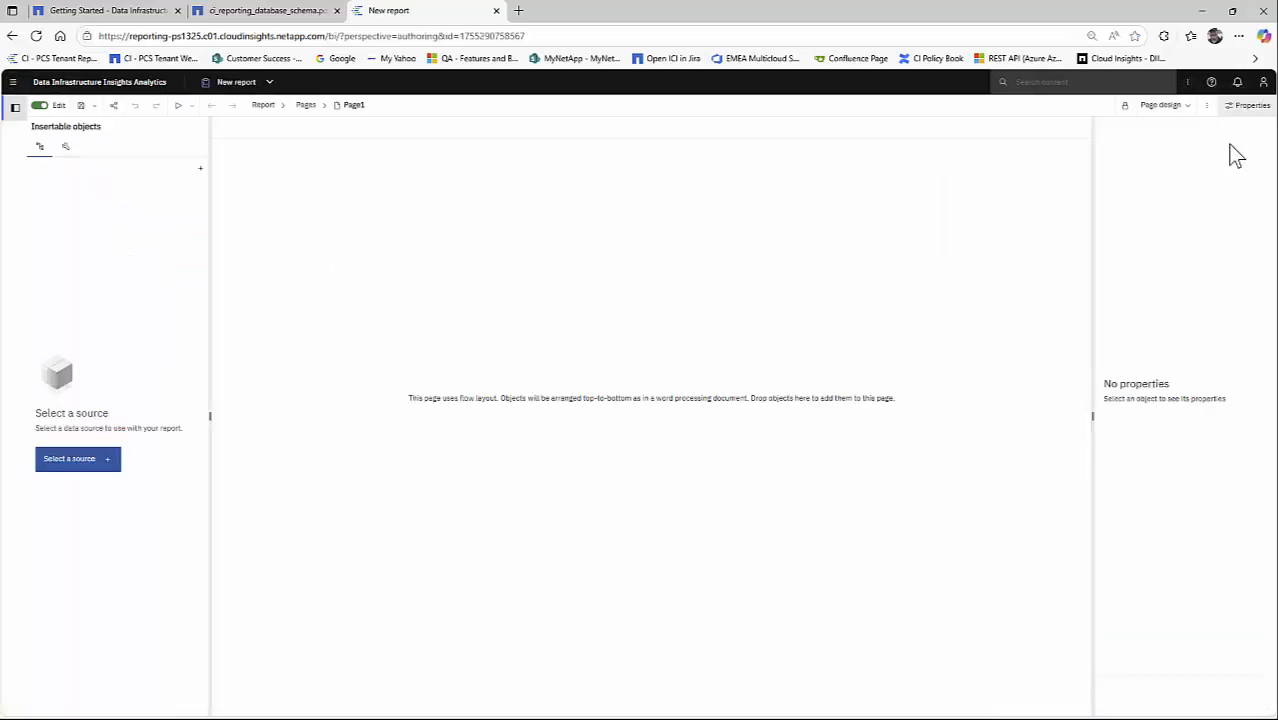
- Use the Internal Volume Daily Performance package from the team content Packages folder as the report's data source
left_click(66, 464)
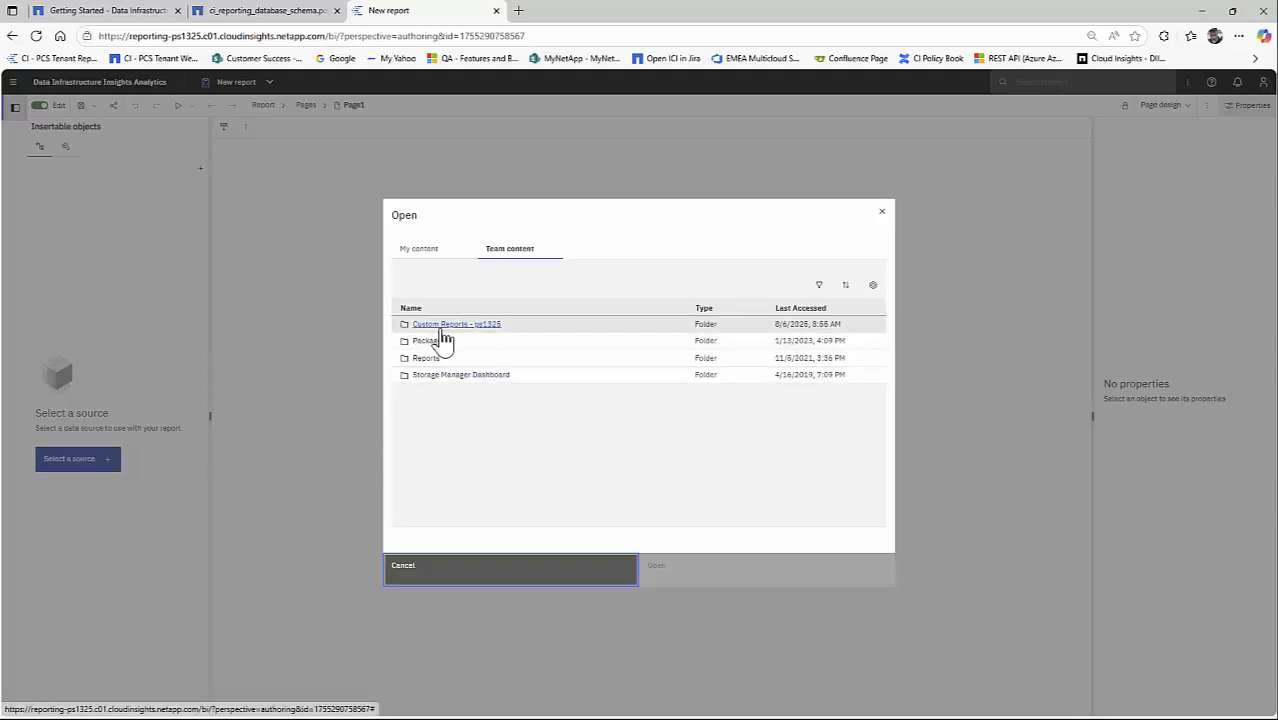
left_click(428, 342)
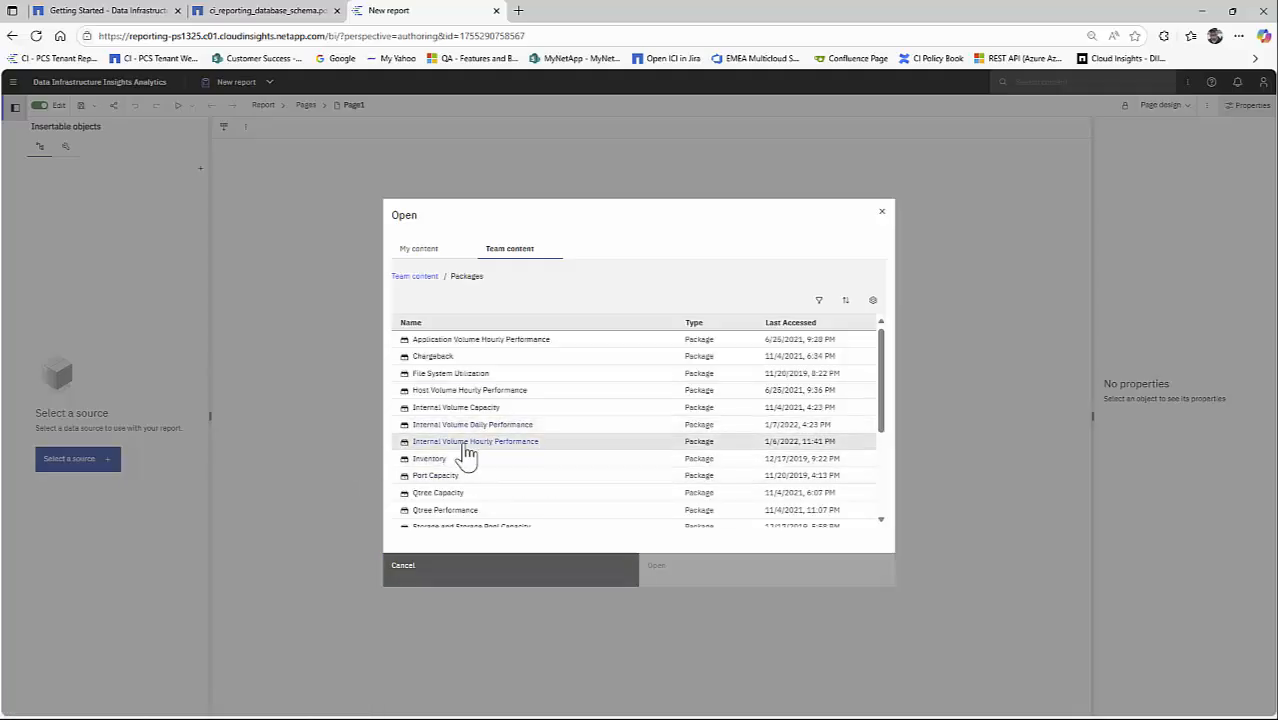
left_click(452, 425)
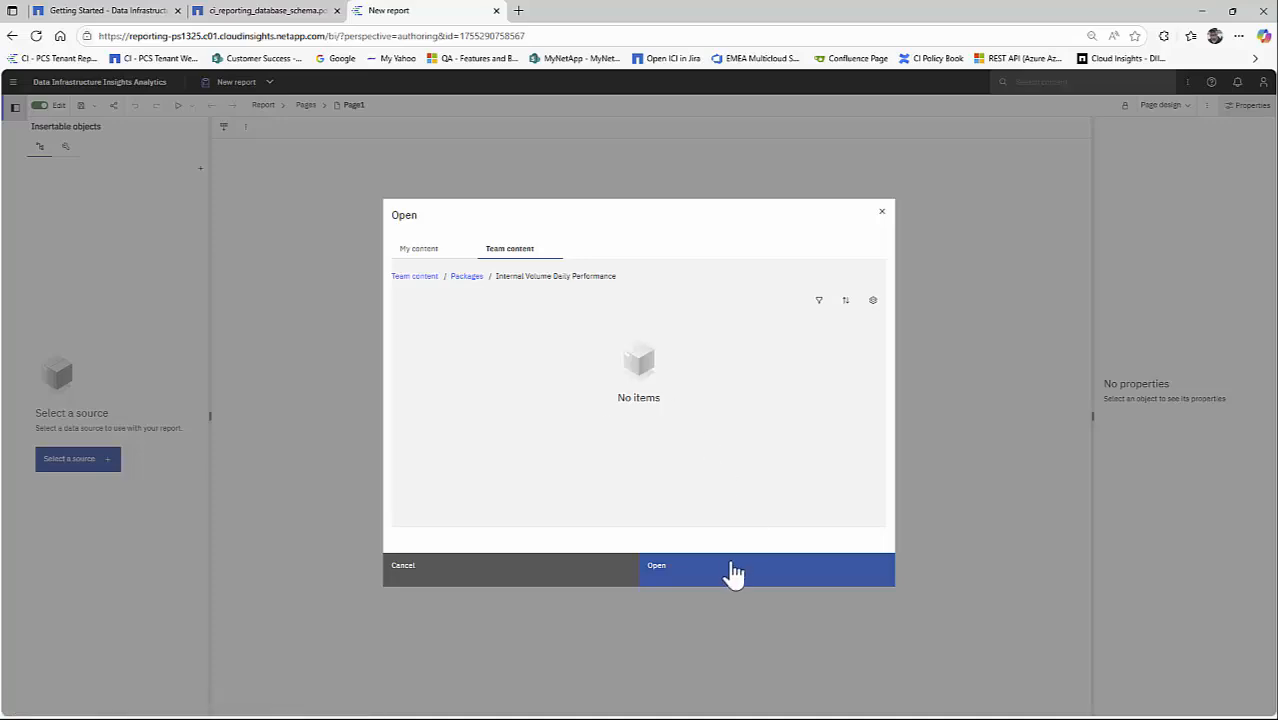
left_click(730, 571)
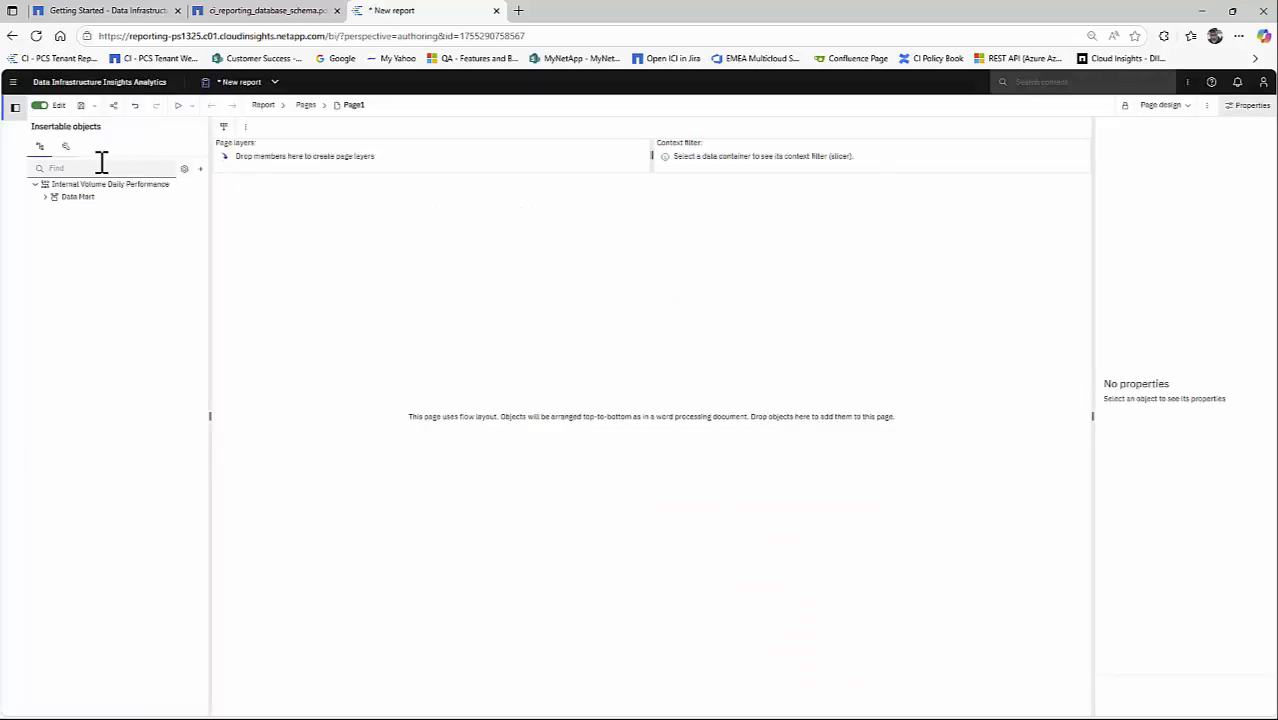
- Add a crosstab to the report page, keeping the default object and query names
left_click(64, 147)
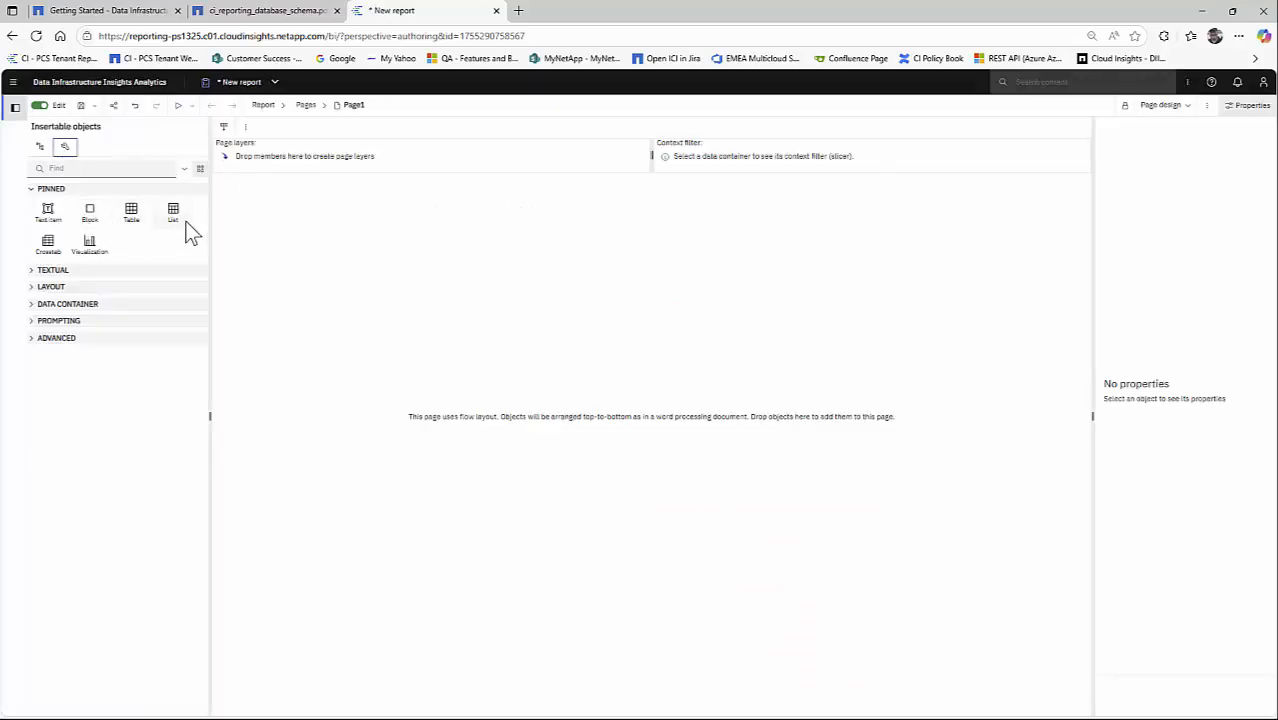
left_click_drag(50, 245, 335, 299)
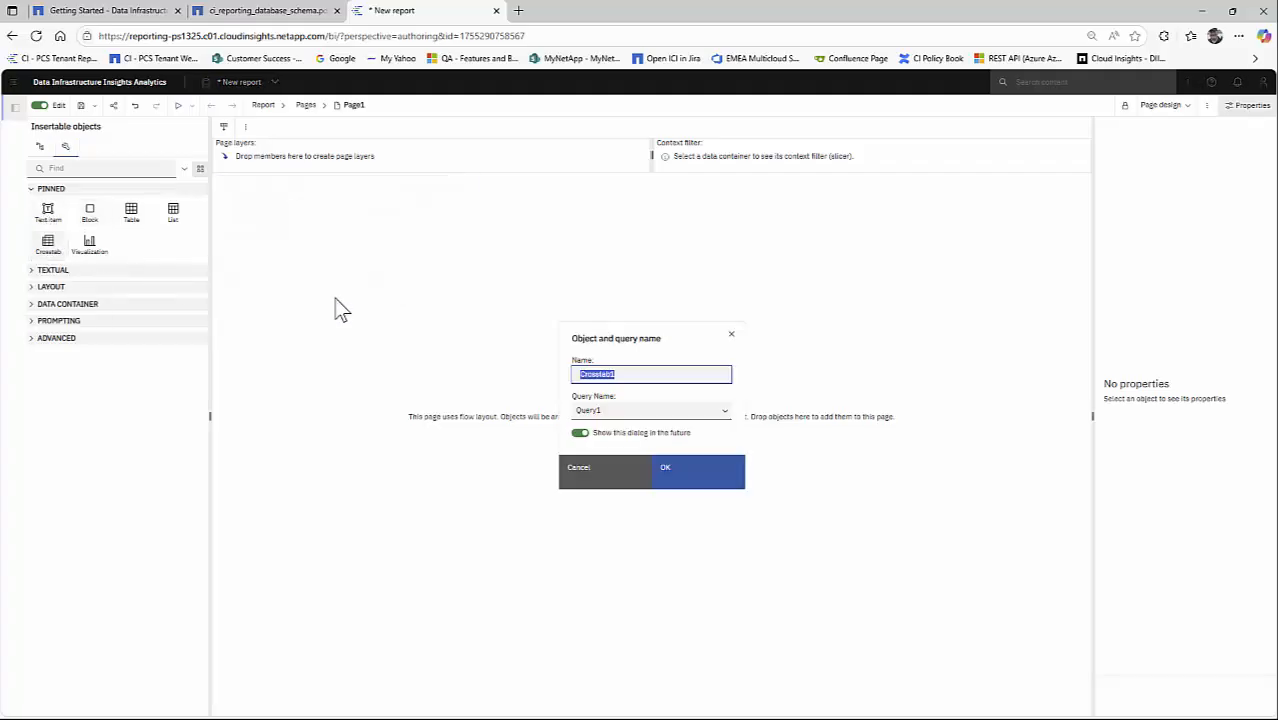
left_click(693, 485)
- Go to the report's queries and attach an SQL object to Query1
left_click(265, 106)
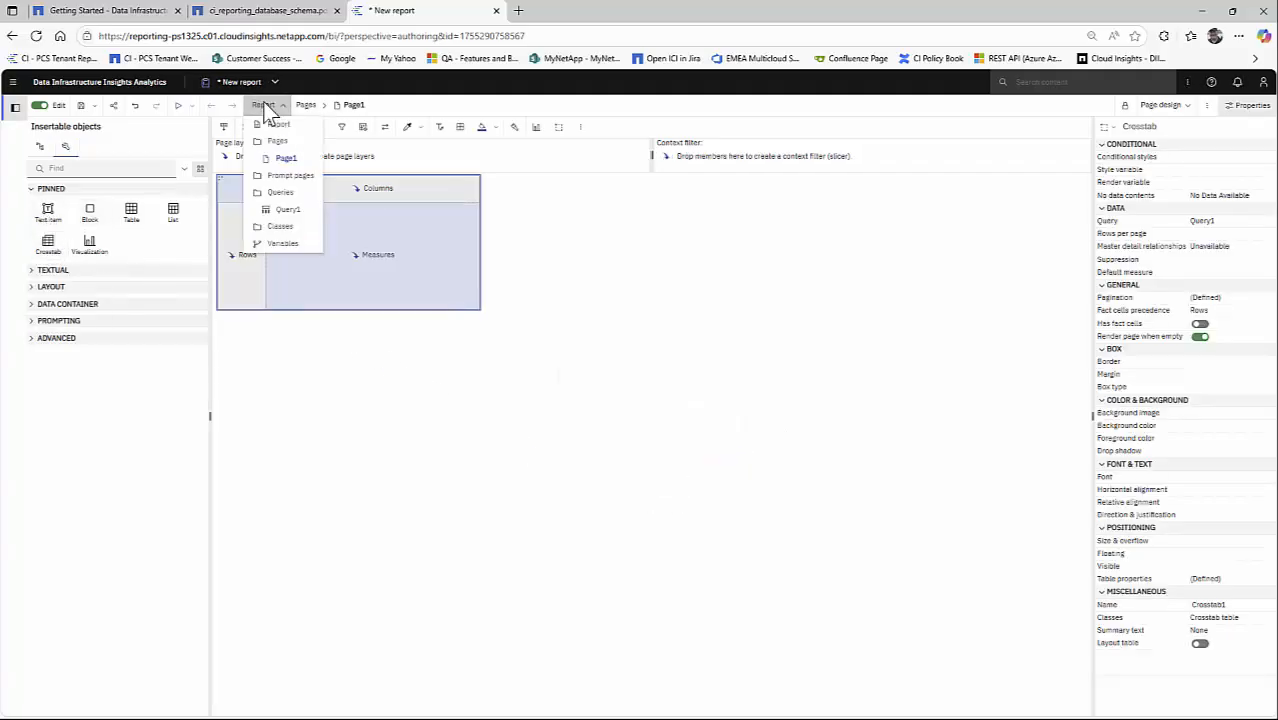
left_click(280, 192)
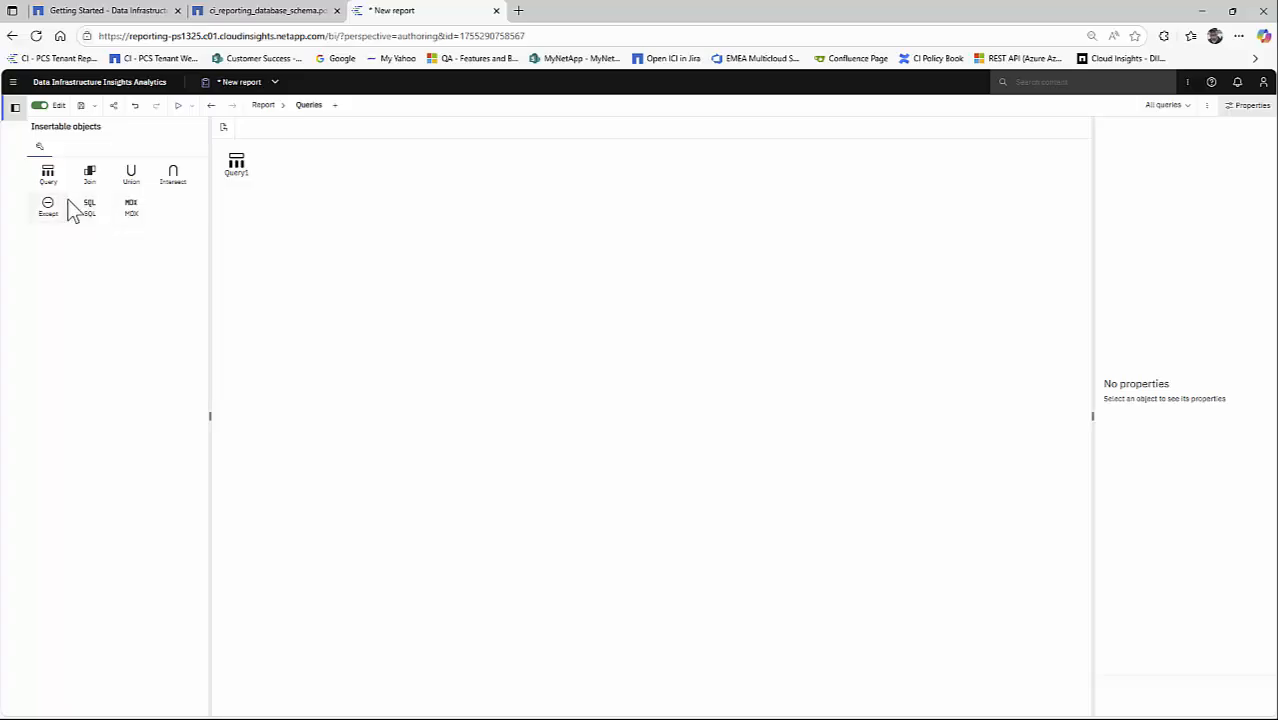
left_click_drag(88, 212, 270, 185)
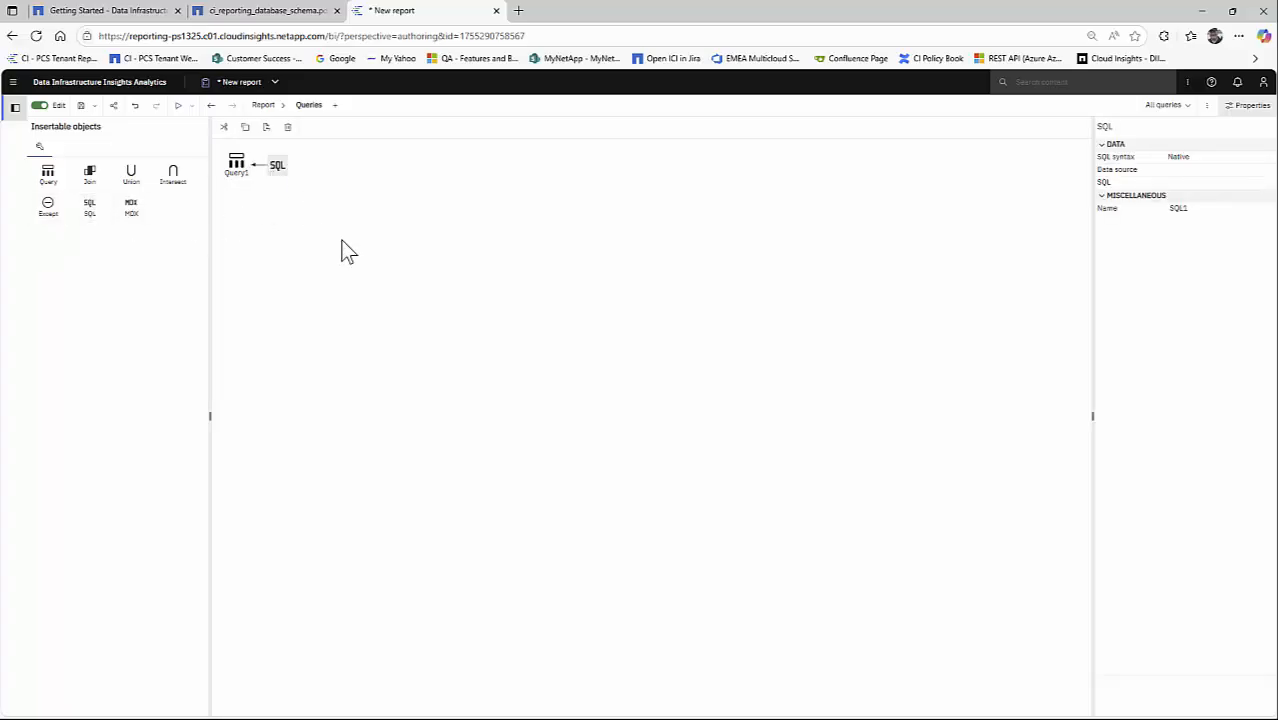
- Rename the query as SVM Performance
left_click(250, 175)
left_click(1249, 514)
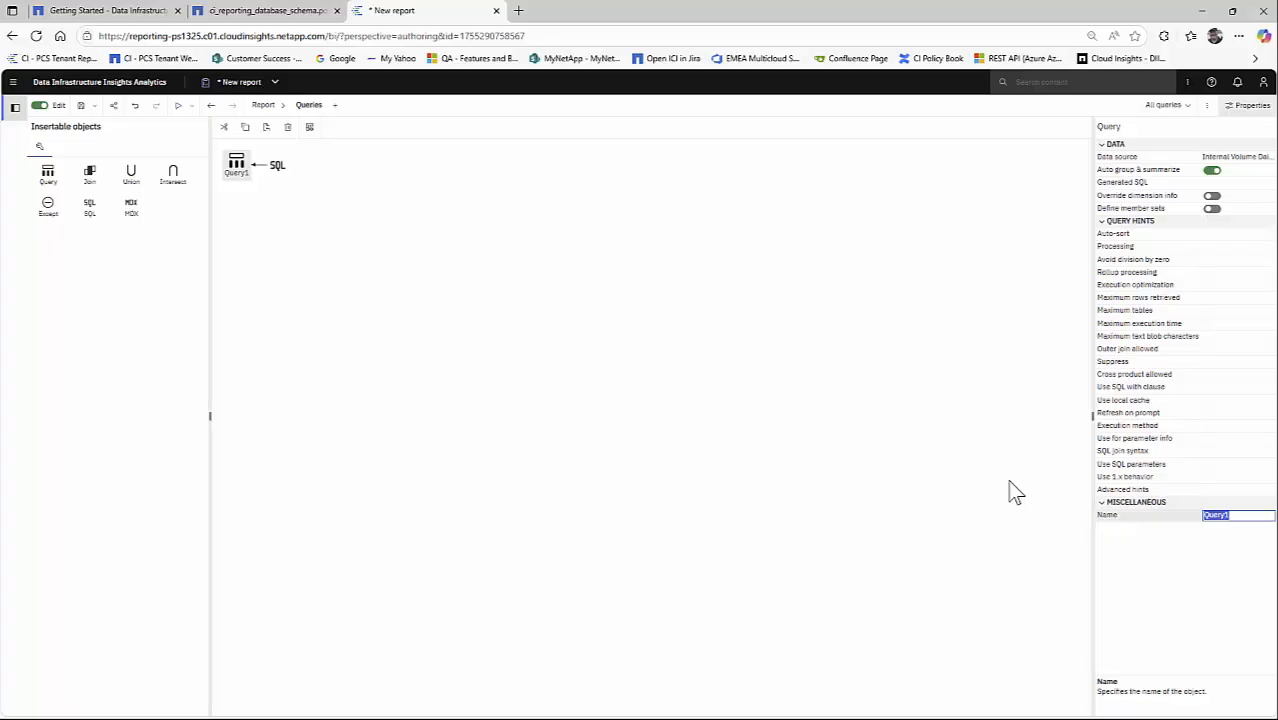
type("S")
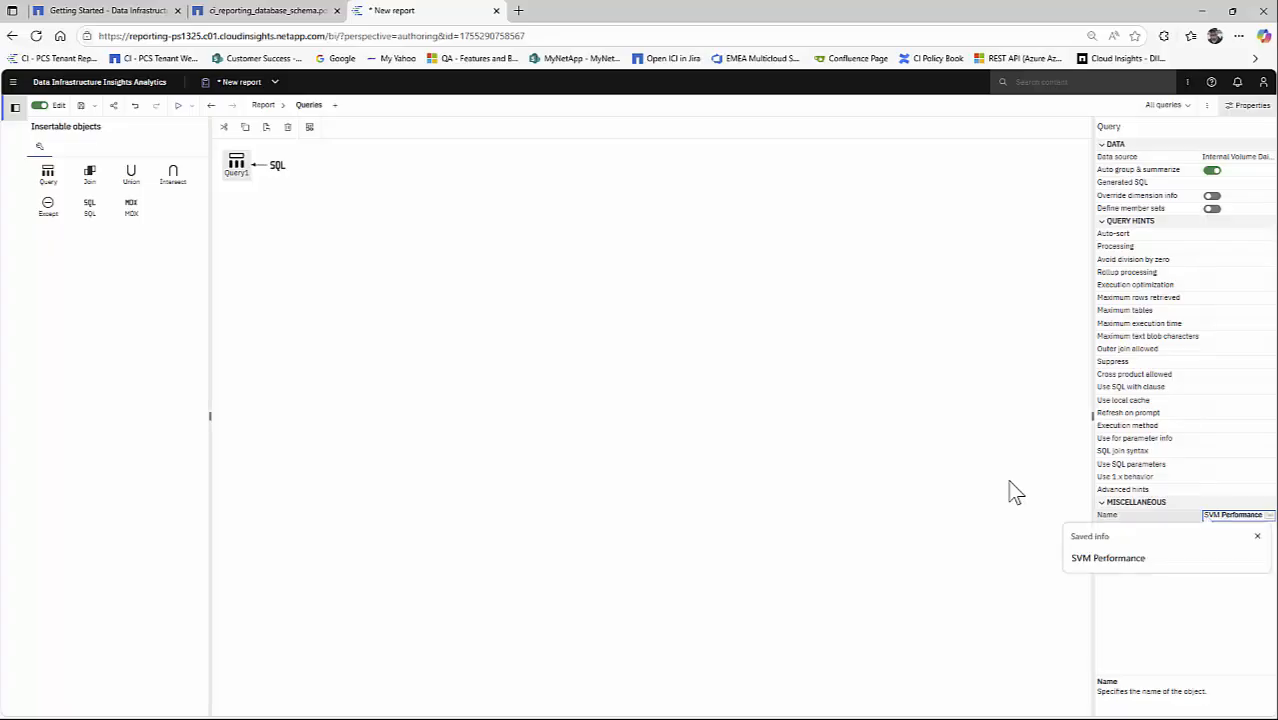
type("VM Performance")
key("Return")
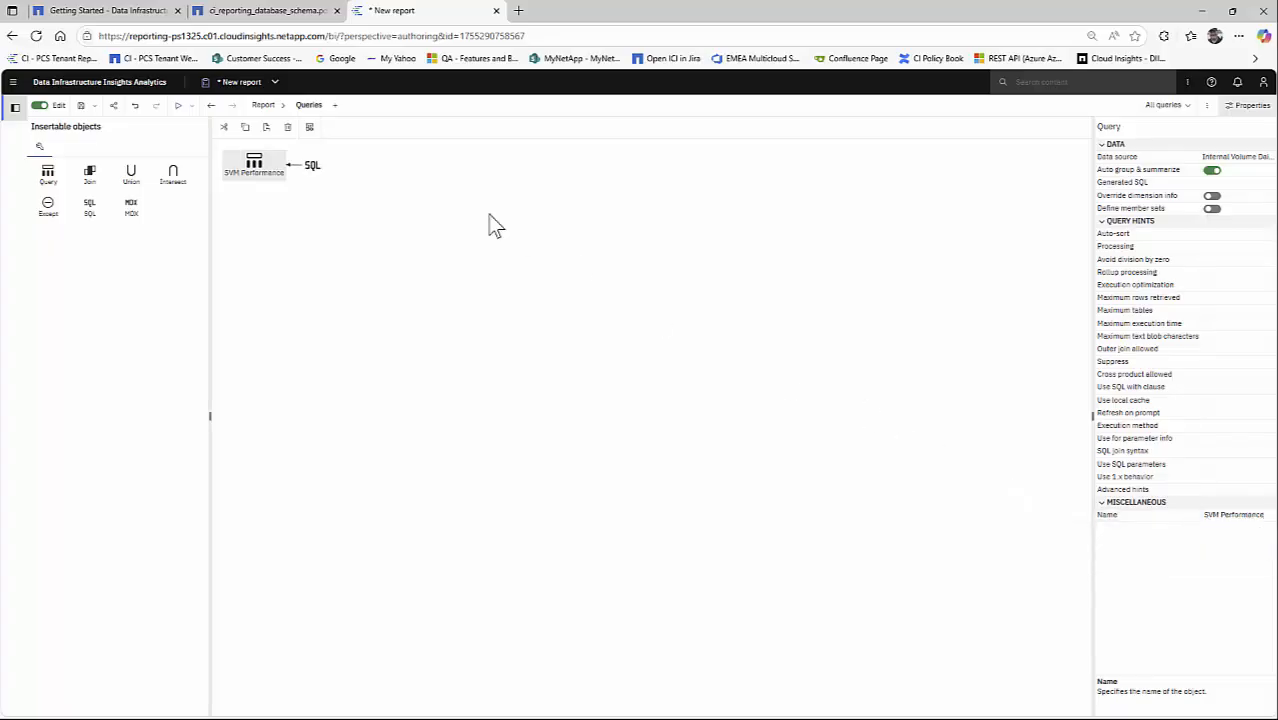
- Set the SQL object's syntax to Pass-Through and its data source to dwh_performance
left_click_drag(315, 170, 316, 168)
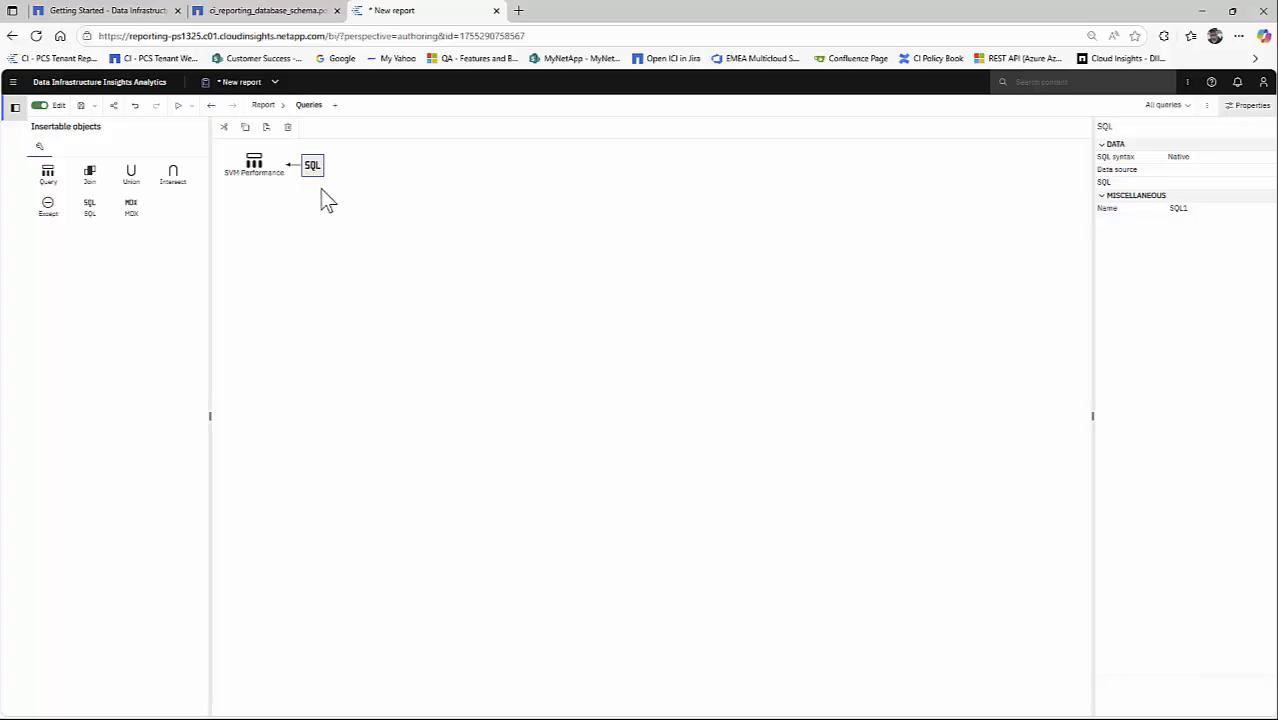
left_click(1264, 160)
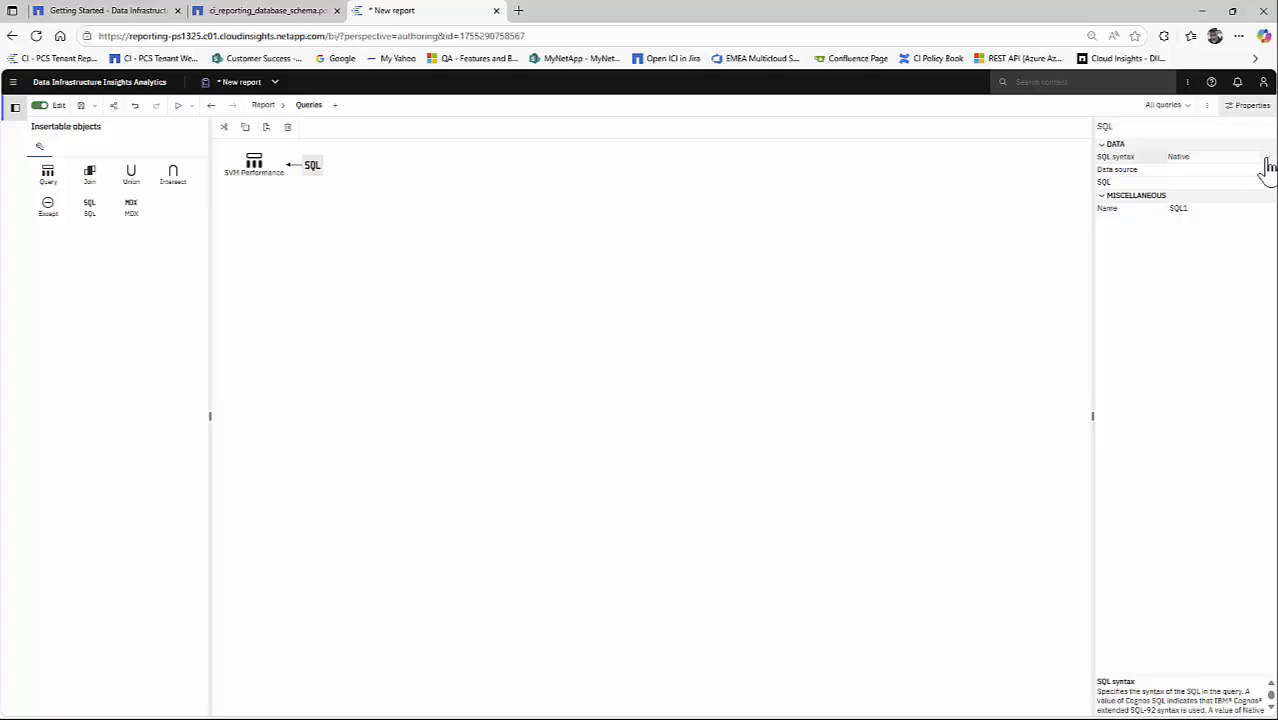
left_click(1183, 210)
left_click(1263, 176)
left_click(1266, 171)
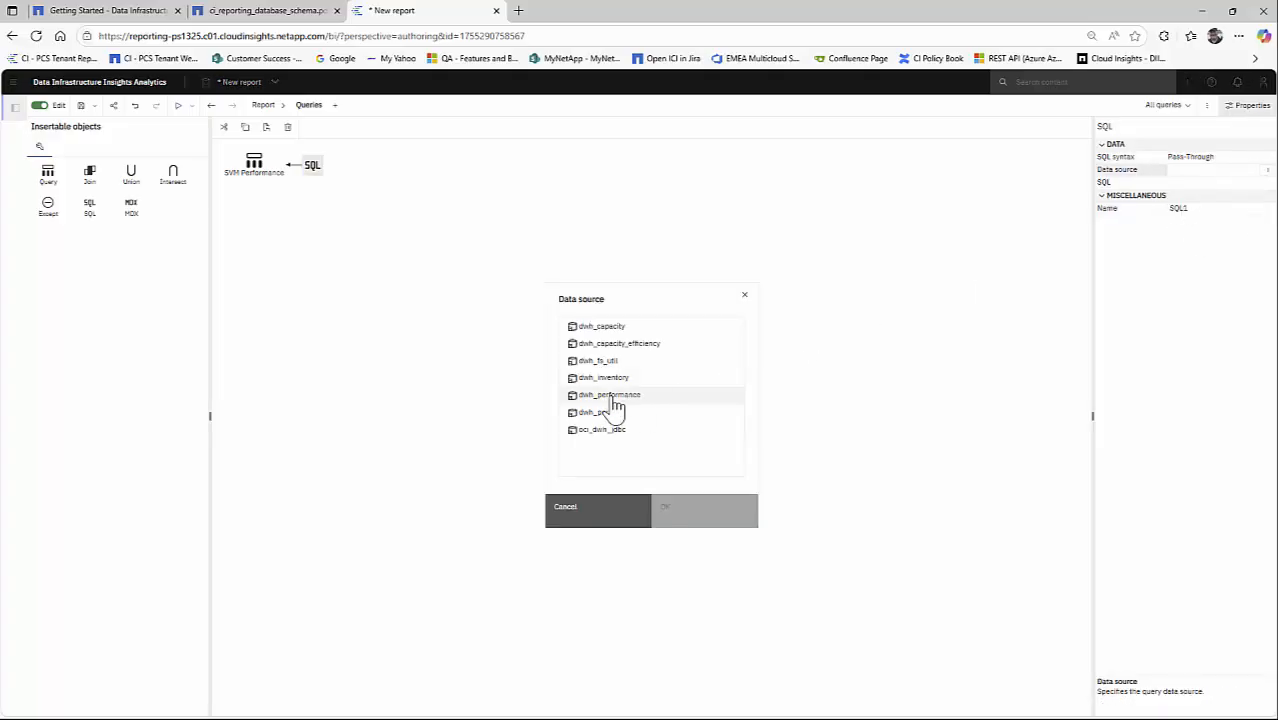
left_click(609, 396)
left_click(709, 510)
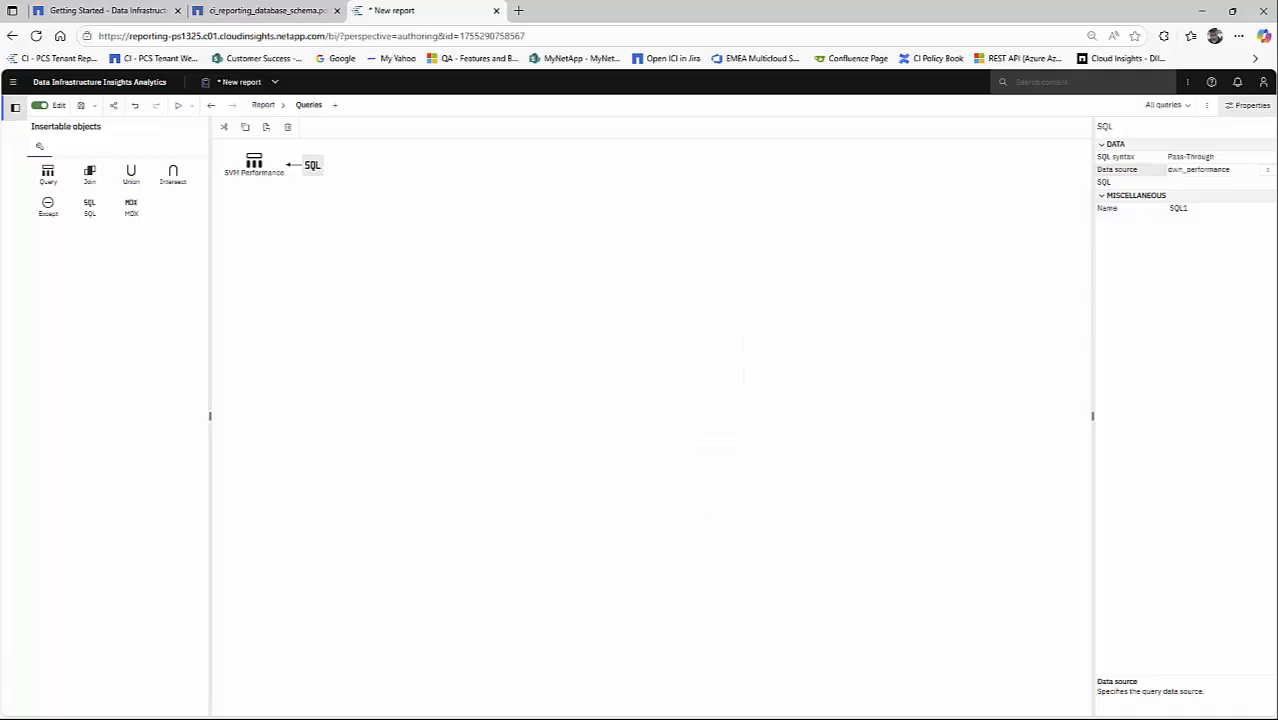
- Open the SQL object's editor, enlarge it and enter a statement skeleton with SELECT and FROM on separate lines
left_click(312, 167)
left_click_drag(559, 294, 420, 158)
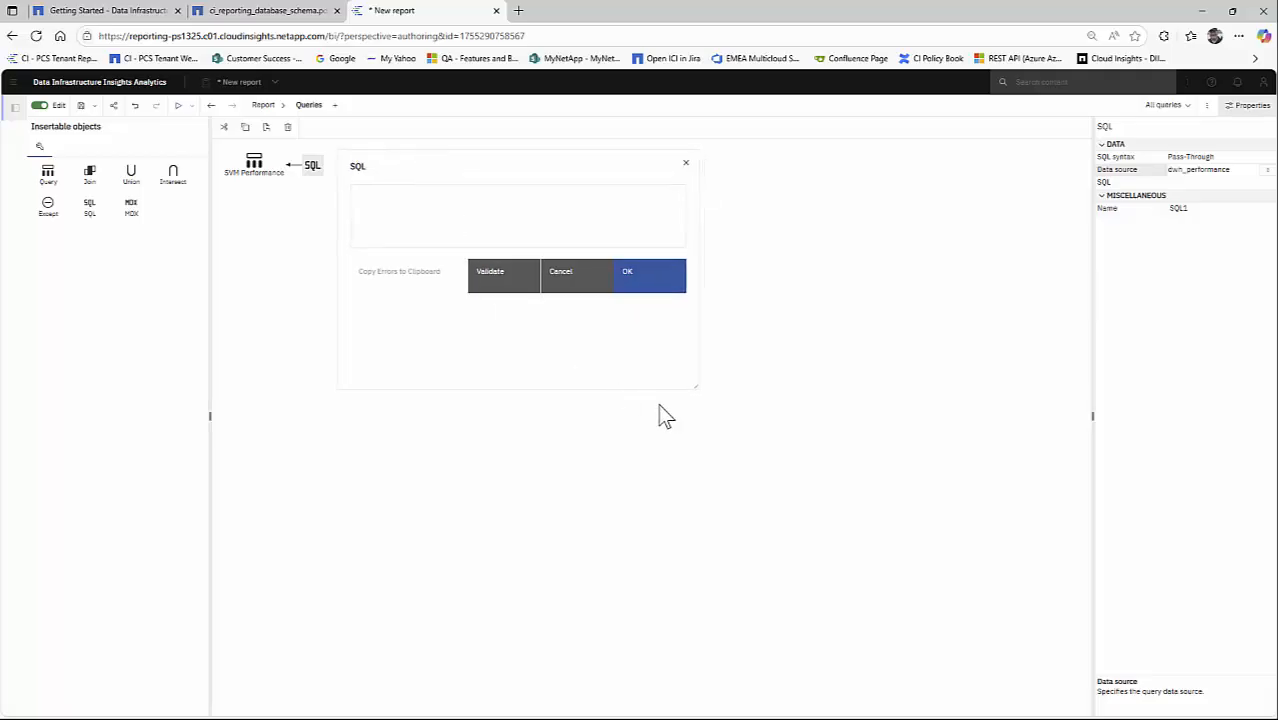
left_click_drag(693, 388, 977, 552)
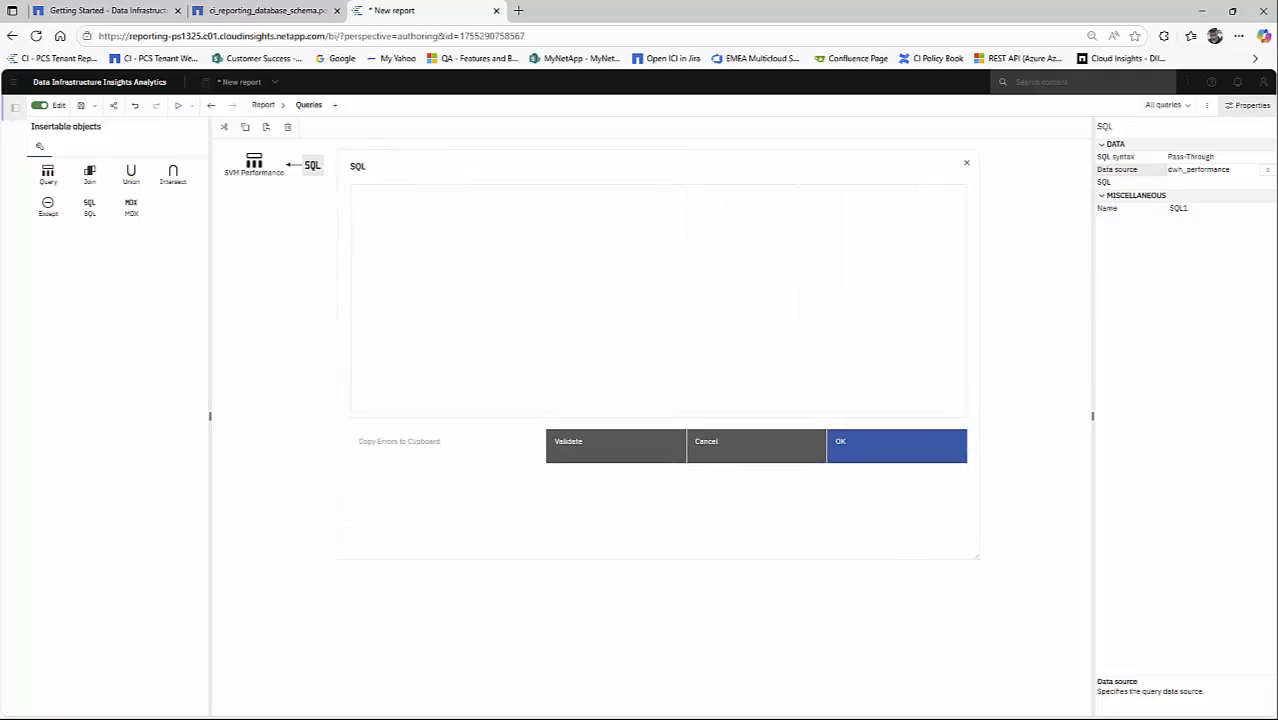
left_click(438, 209)
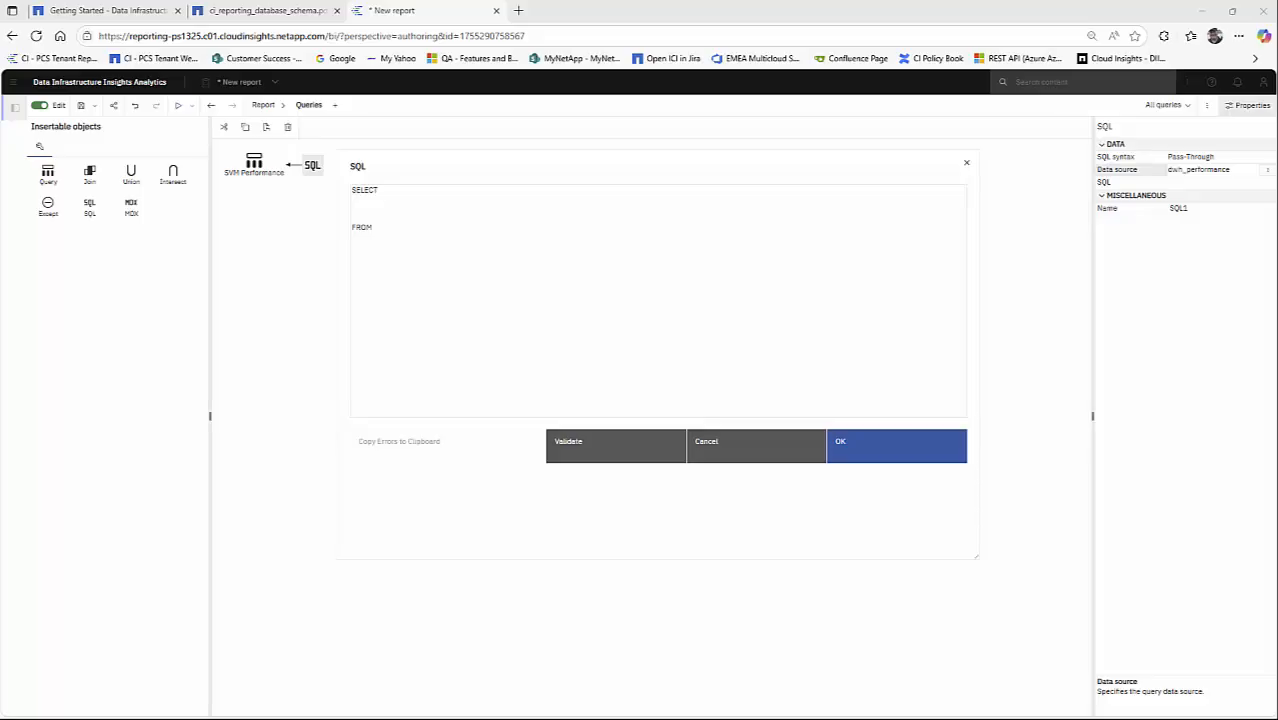
- Enter internal_volume_daily_performance_fact as the table in the FROM clause
left_click(397, 232)
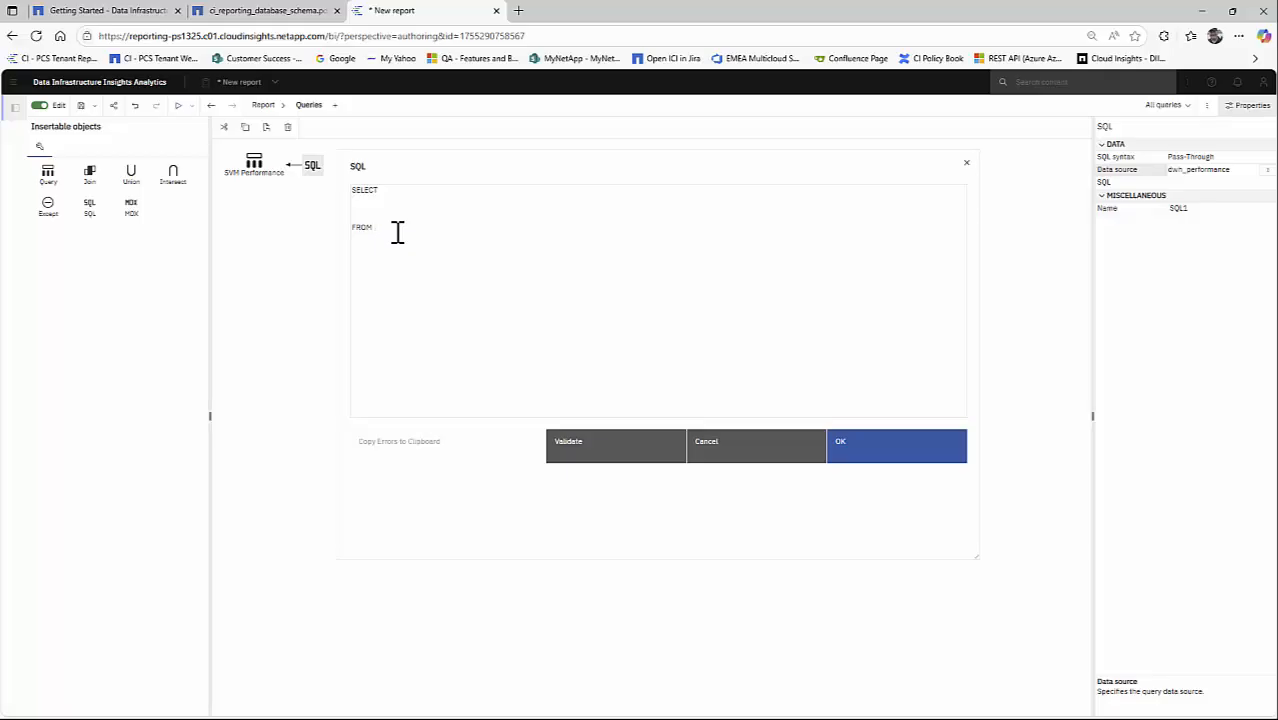
type("internal_volume_daily_performance_fact")
left_click(372, 227)
key("BackSpace")
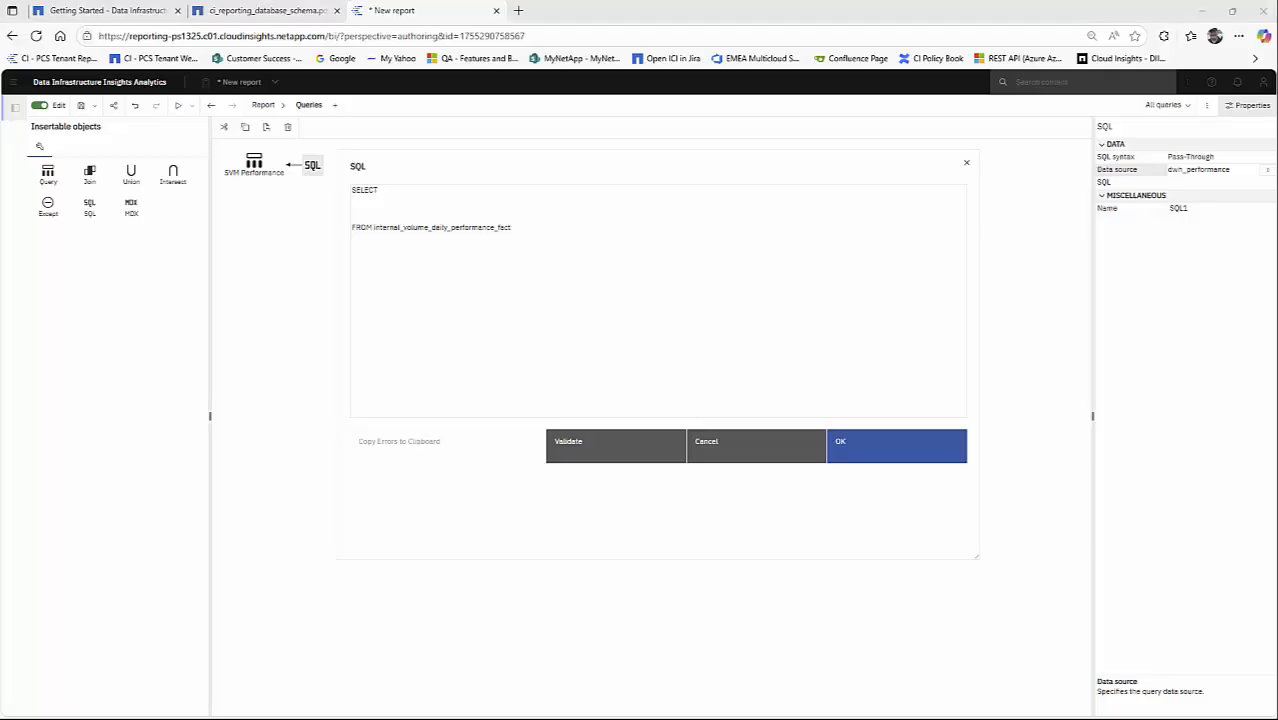
- Alias the fact table as ivdpf and add the line JOIN date_dimension dd ON ivdpf.datetk=dd.tk below it
left_click(526, 227)
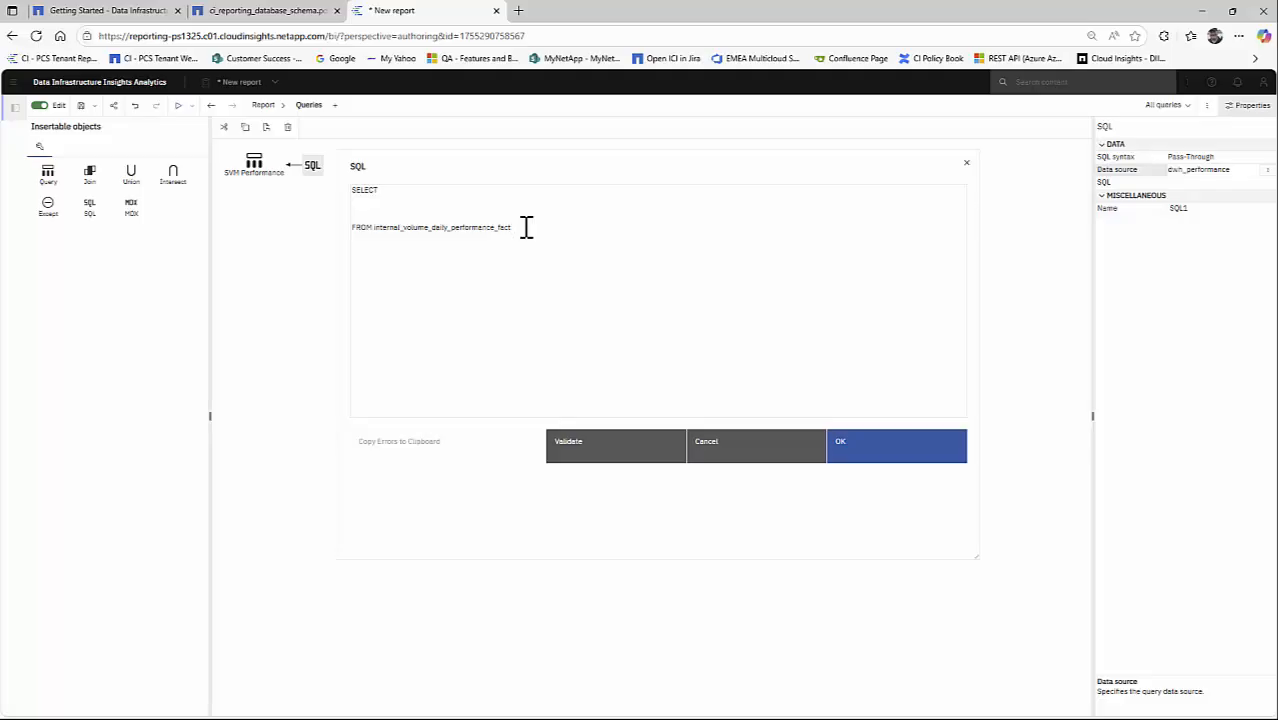
type("iwdpf")
key("Return")
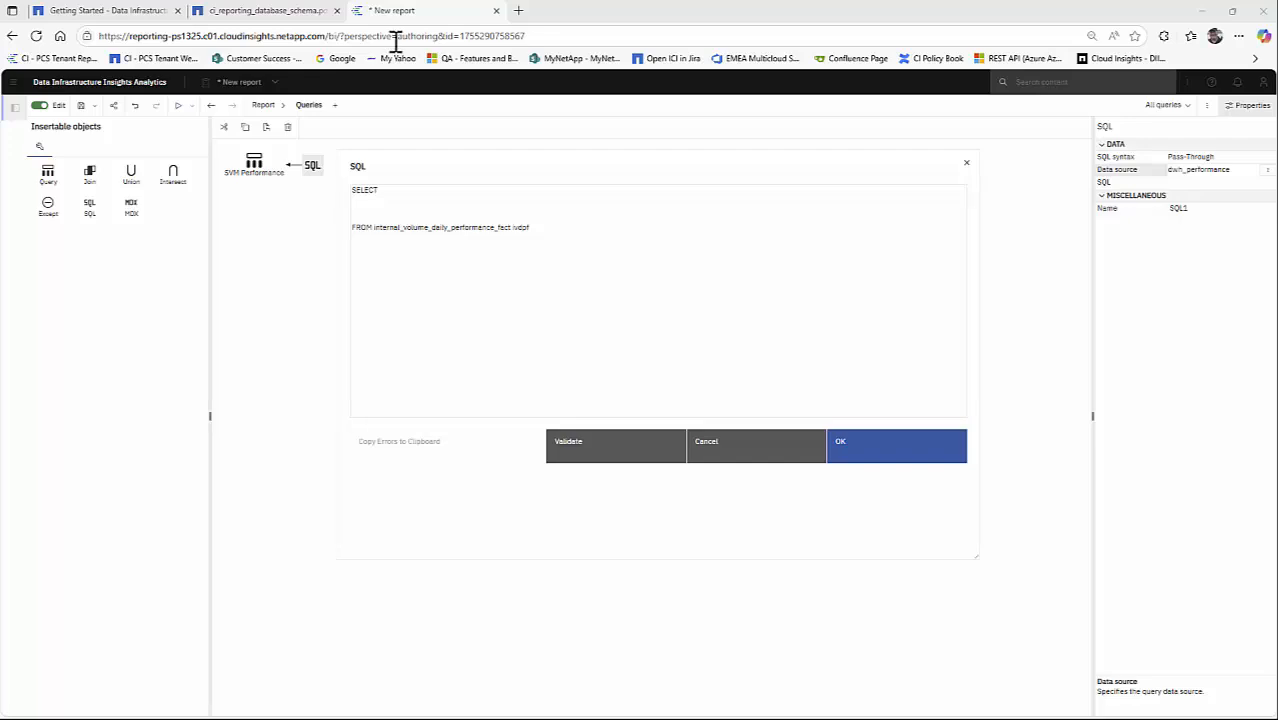
left_click(379, 248)
type("JOIN date_dimension dd ON iwdpf.datetk=dd.tk")
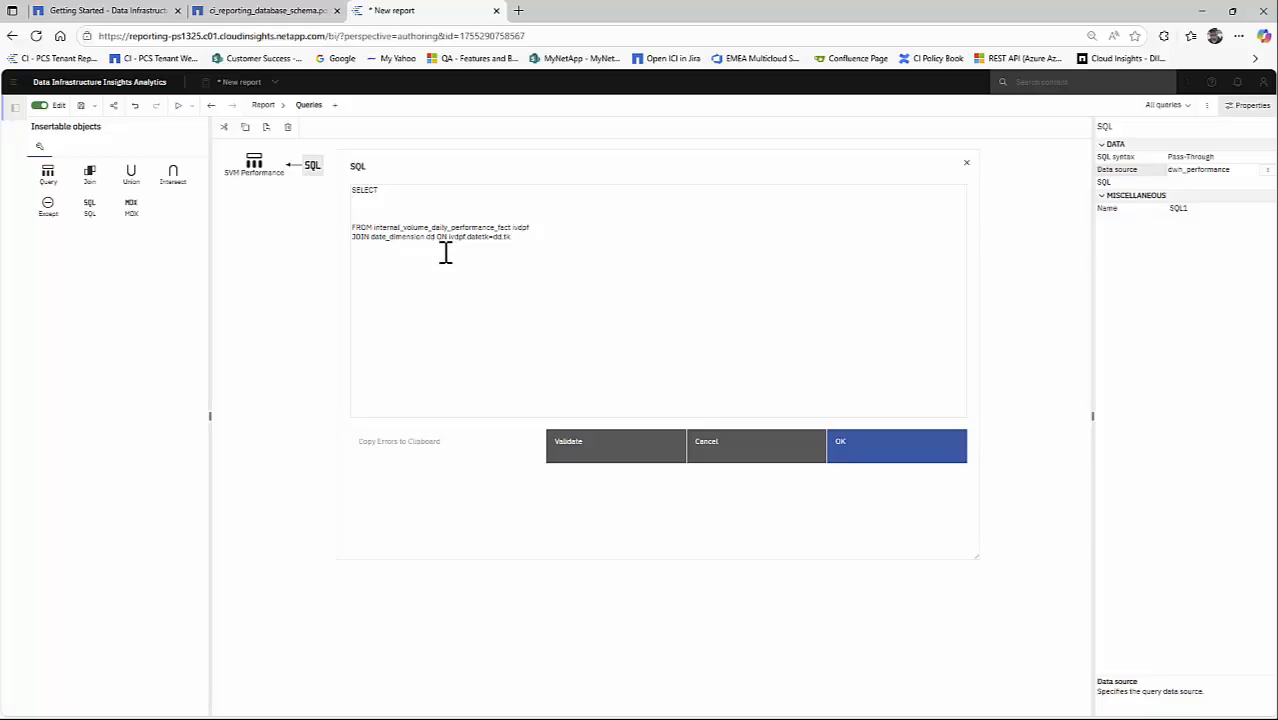
- Examine the columns and dimension references of dwh_performance.internal_volume_daily_performance_fact in the reporting database schema PDF, then return to the report's SQL editor
left_click(270, 14)
scroll(405, 370, "up", 3)
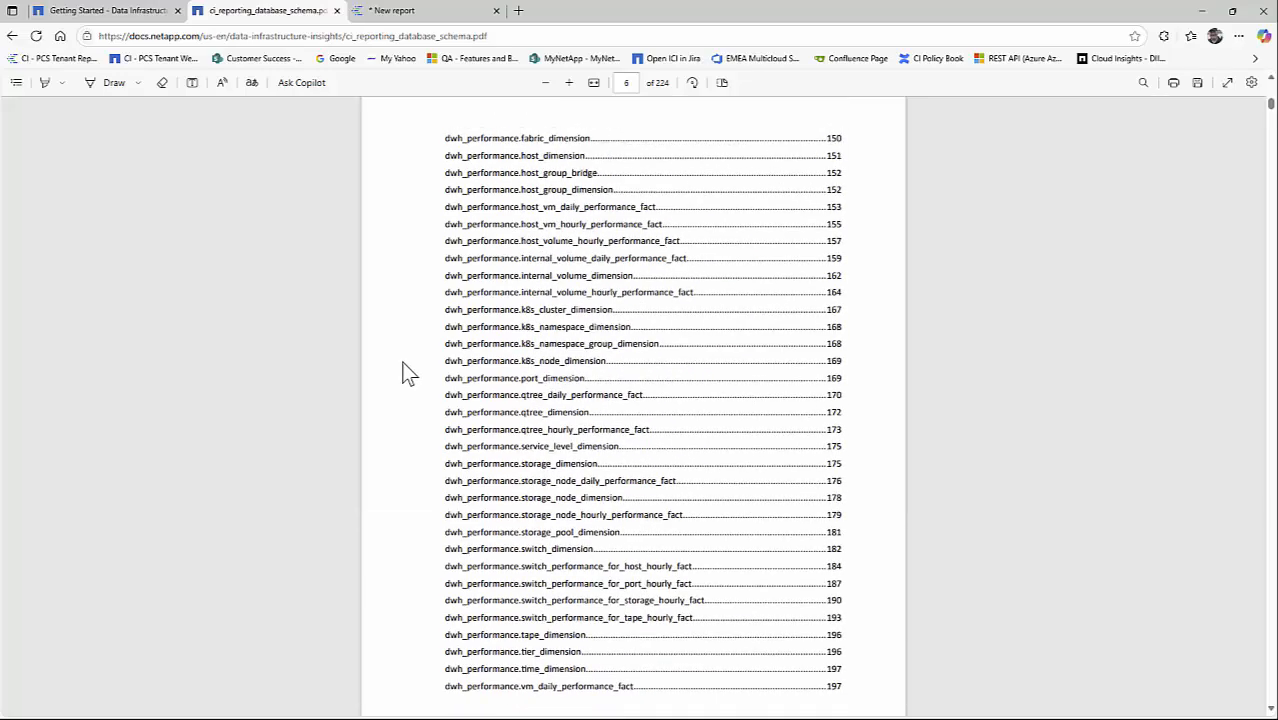
left_click(553, 262)
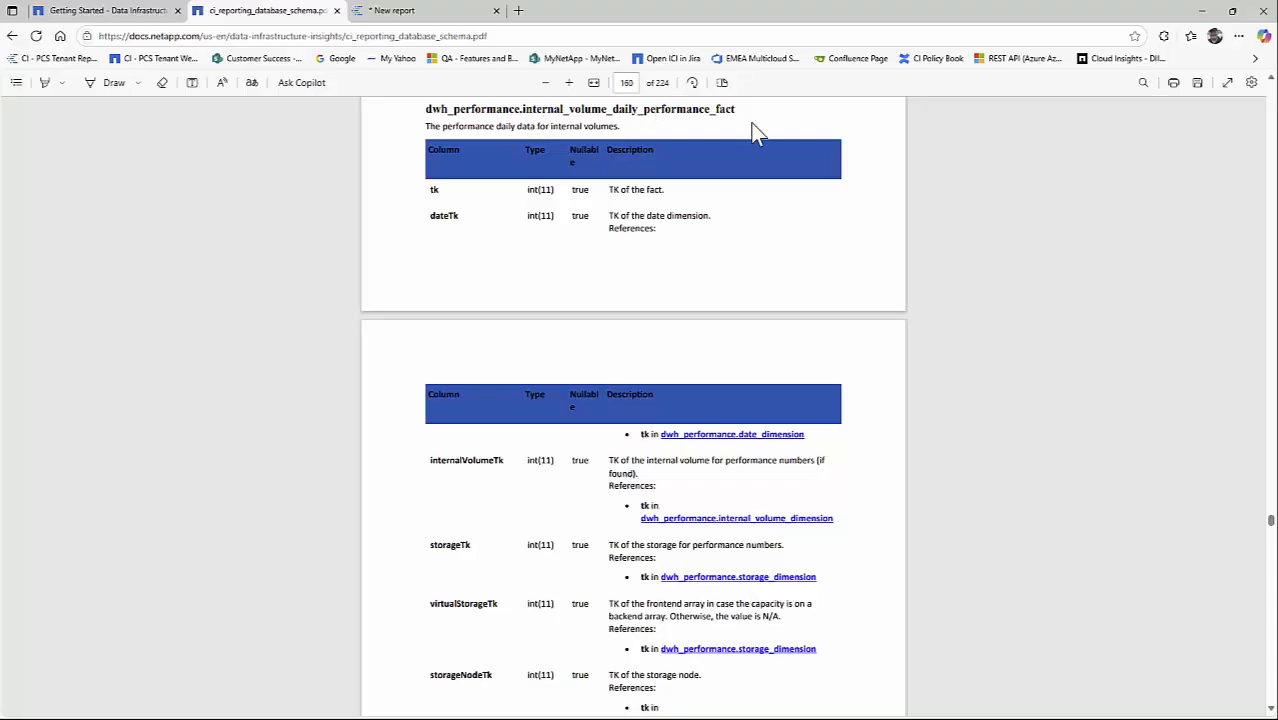
scroll(378, 315, "down", 1)
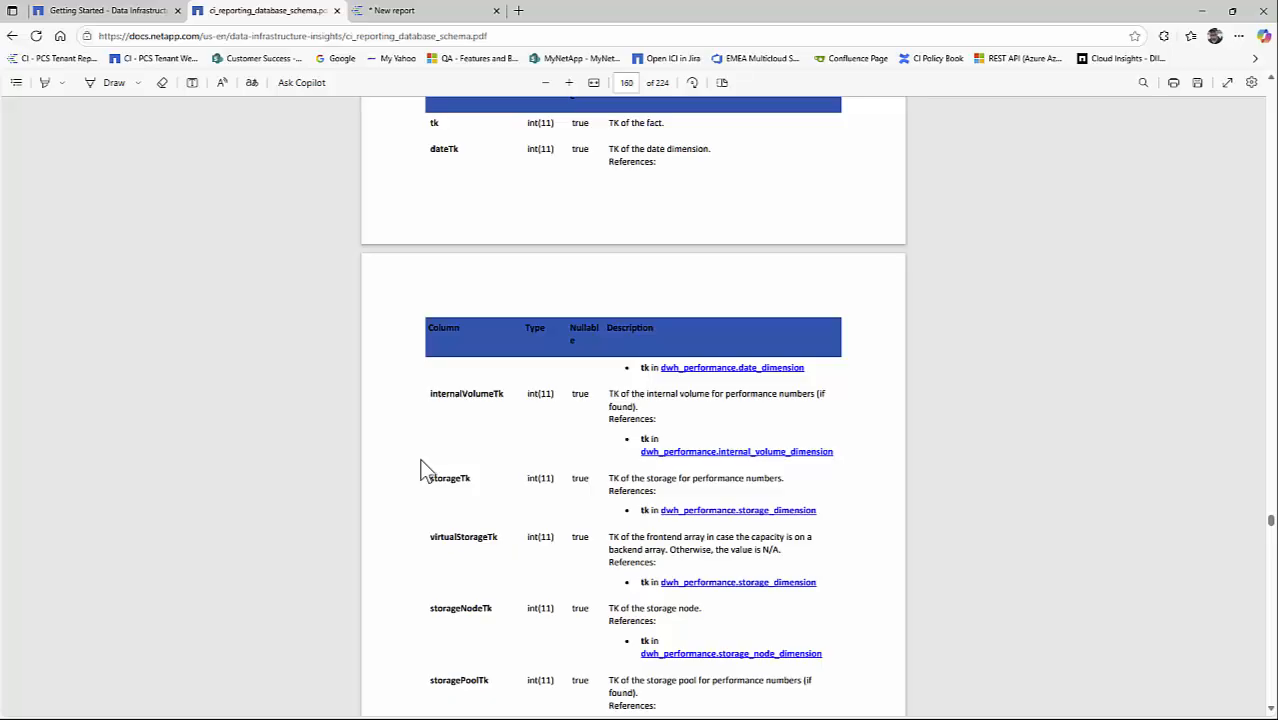
scroll(404, 508, "down", 1)
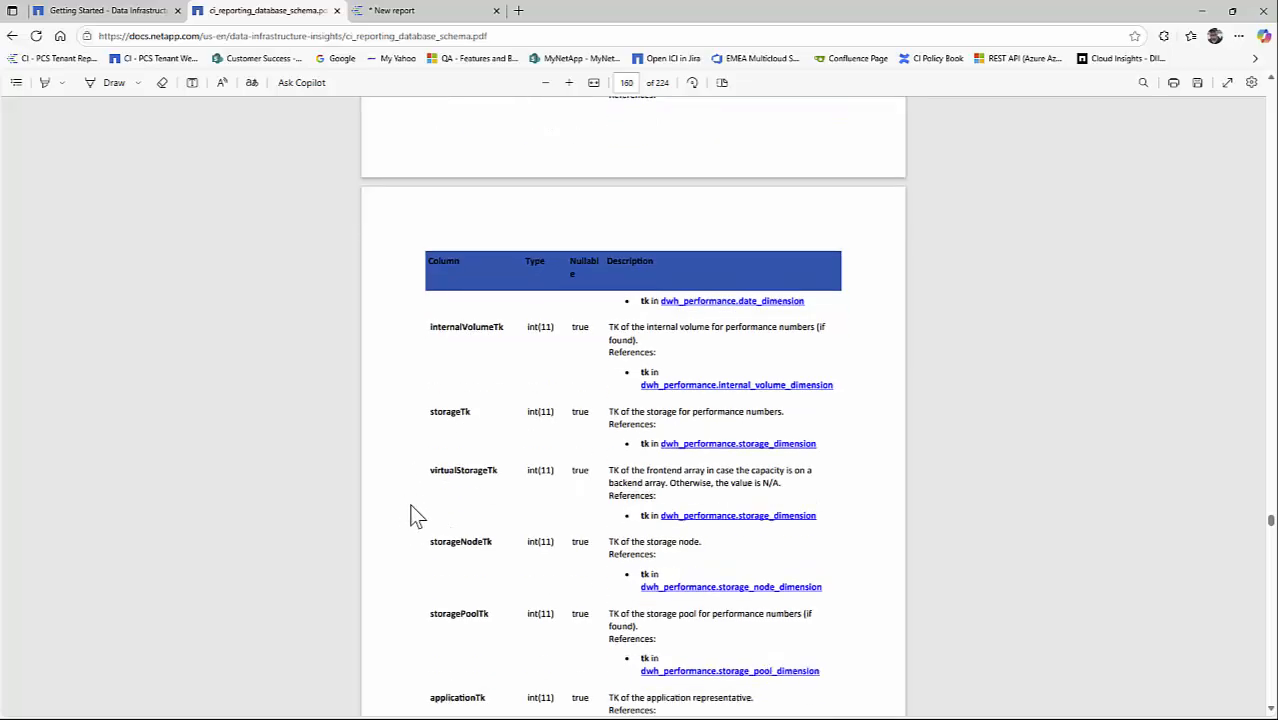
scroll(397, 528, "down", 3)
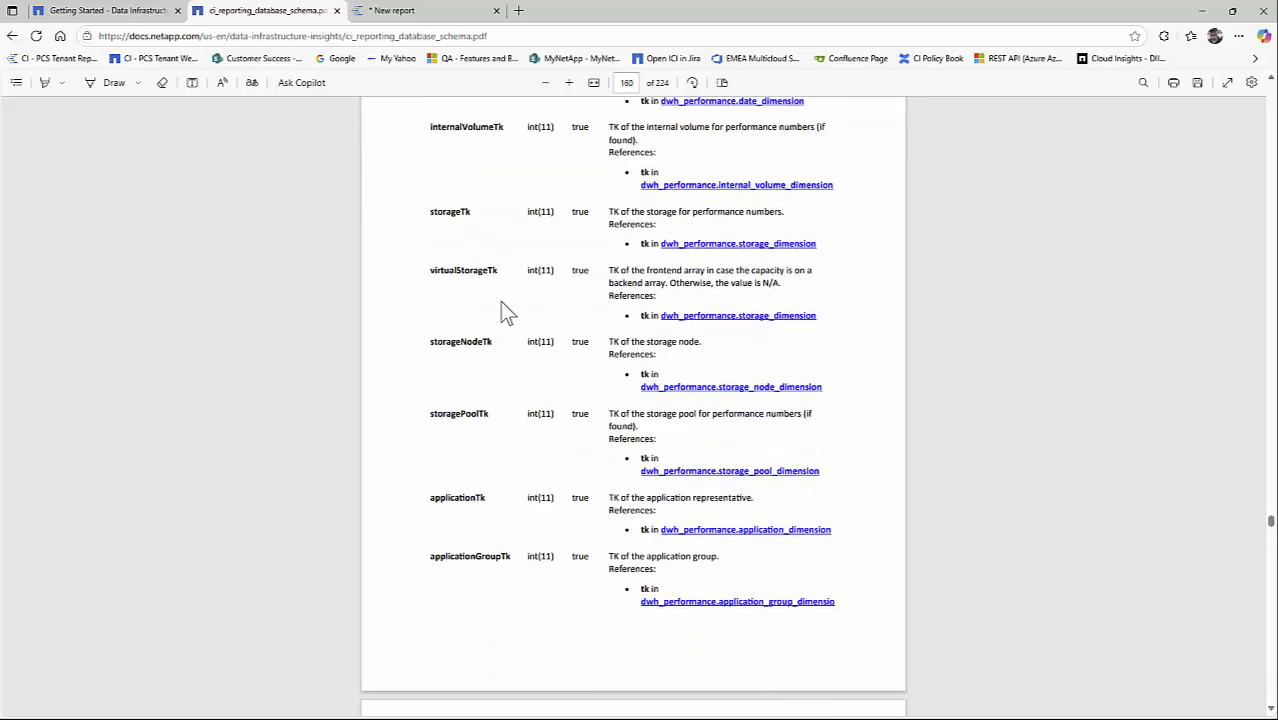
scroll(402, 482, "down", 5)
scroll(404, 471, "down", 2)
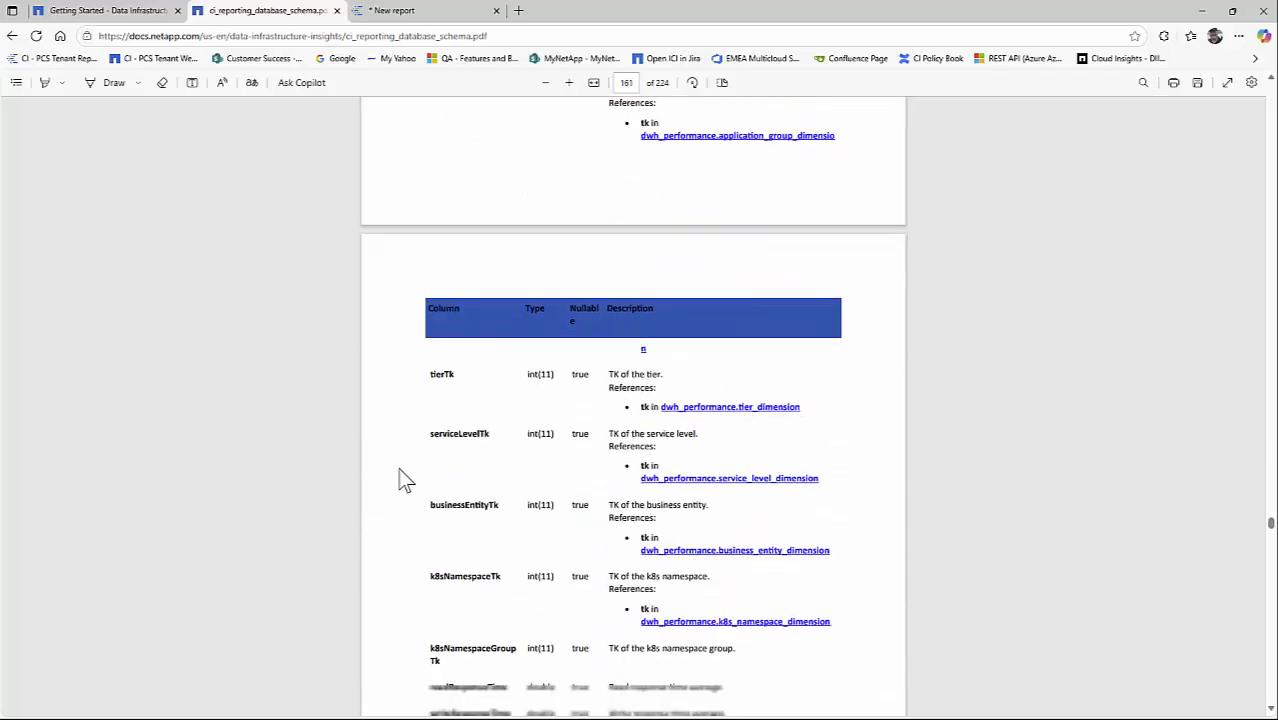
scroll(402, 479, "down", 2)
scroll(405, 482, "up", 1)
scroll(401, 473, "up", 15)
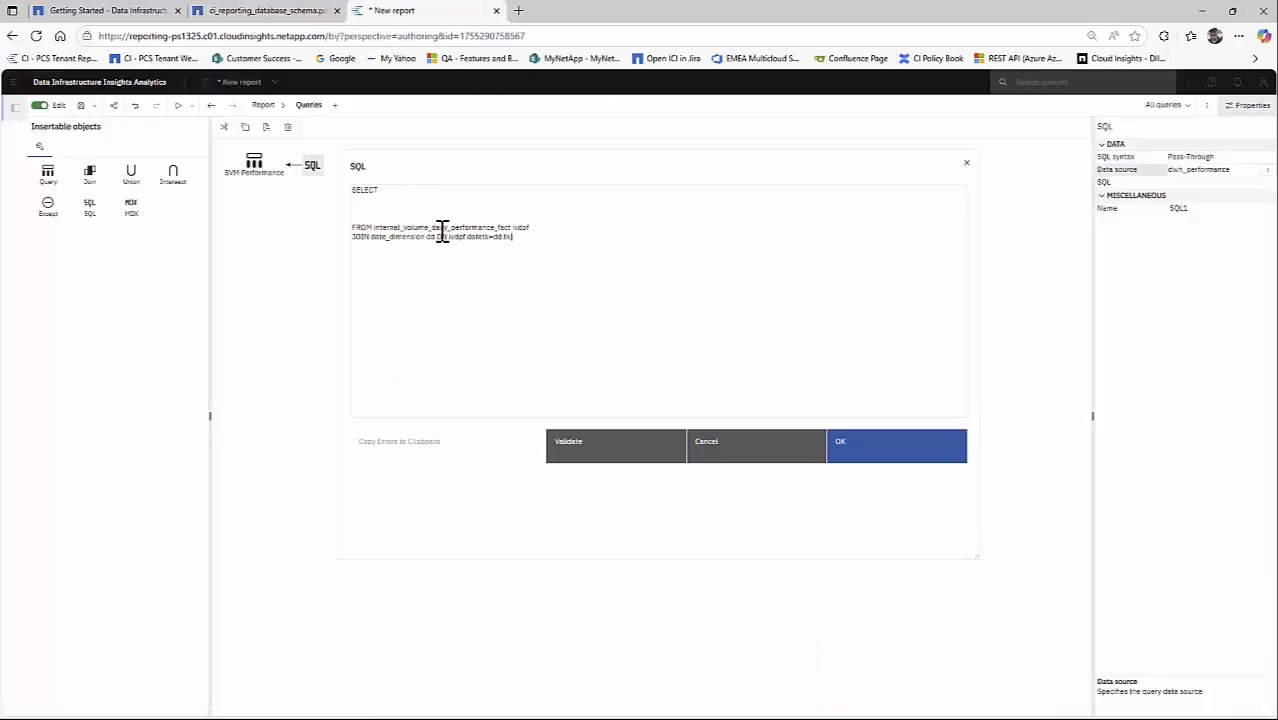
left_click(430, 12)
- Add the line JOIN internal_volume_dimension ivd ON ivdpf.internalvolumetk=ivd.tk below the date_dimension join
key("Return")
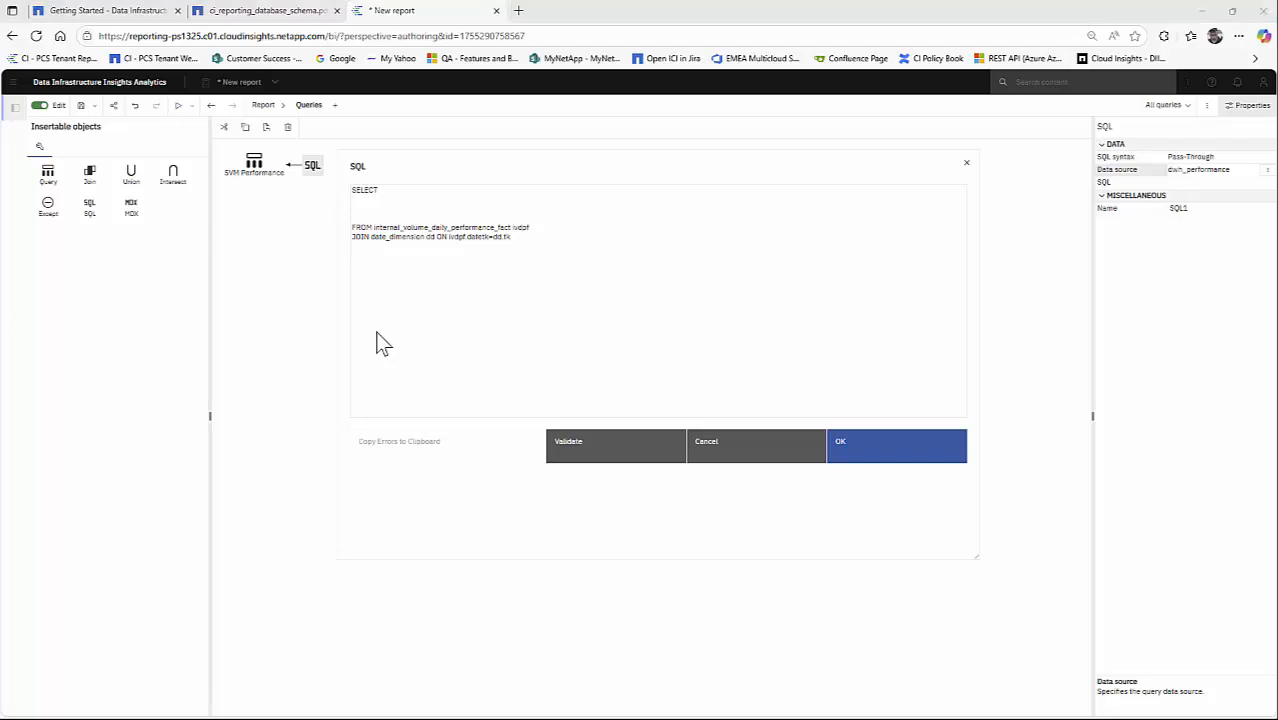
left_click(543, 245)
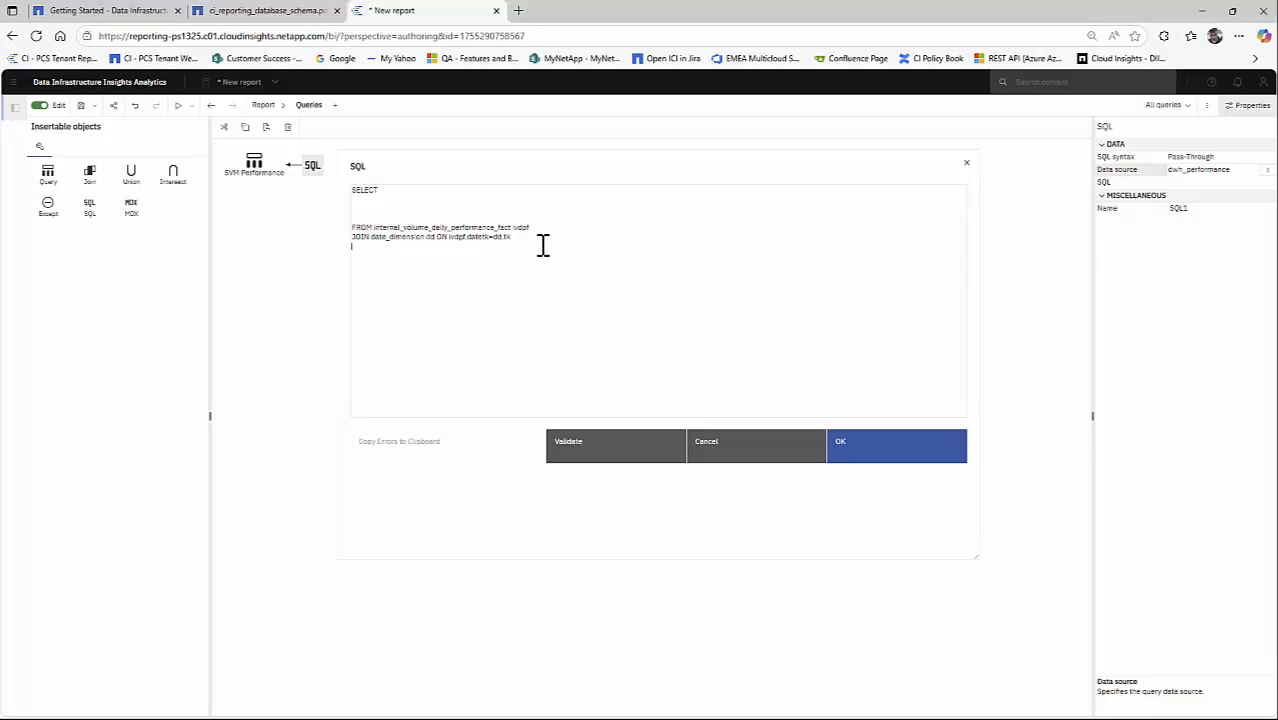
type("JOIN internal_volume_dimension ivd ON ivdpf.internalvolumetk=ivd.tk")
double_click(474, 251)
left_click_drag(489, 251, 503, 251)
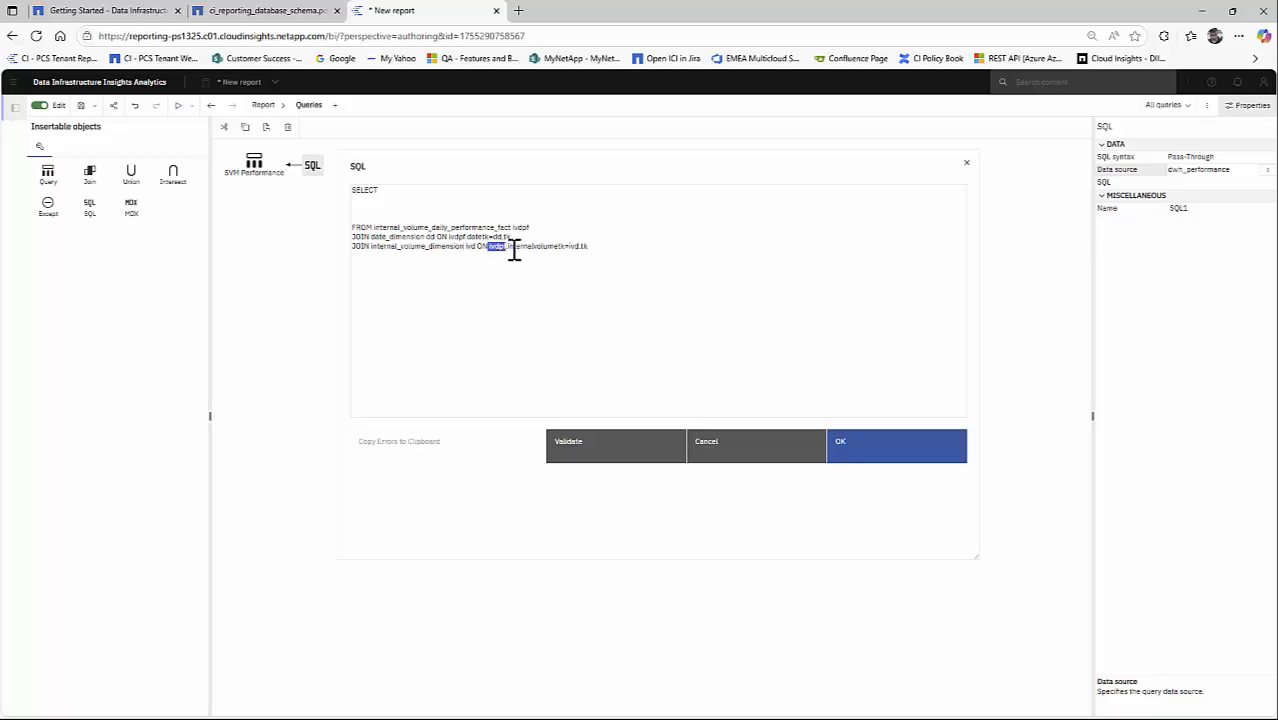
left_click_drag(507, 250, 563, 251)
left_click(584, 247)
- Add the line JOIN storage_dimension sd ON ivdpf.storagetk=sd.tk below the internal volume join
key("alt+Tab")
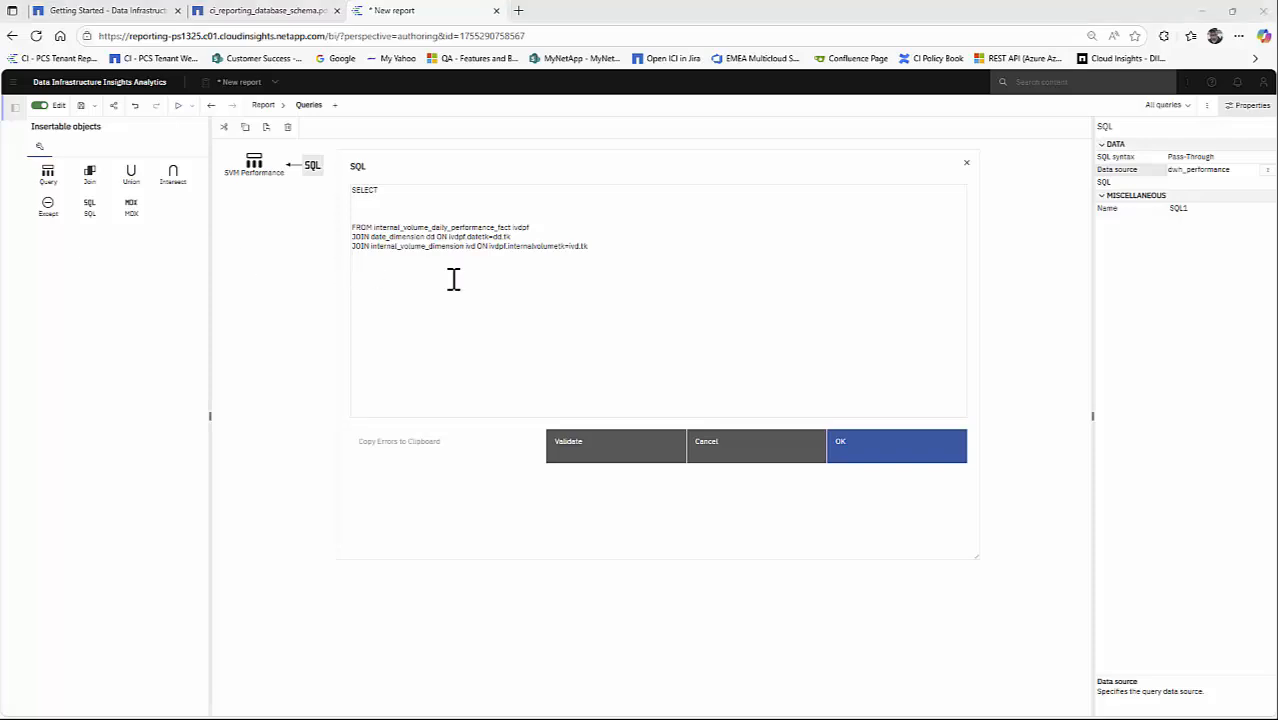
left_click(612, 248)
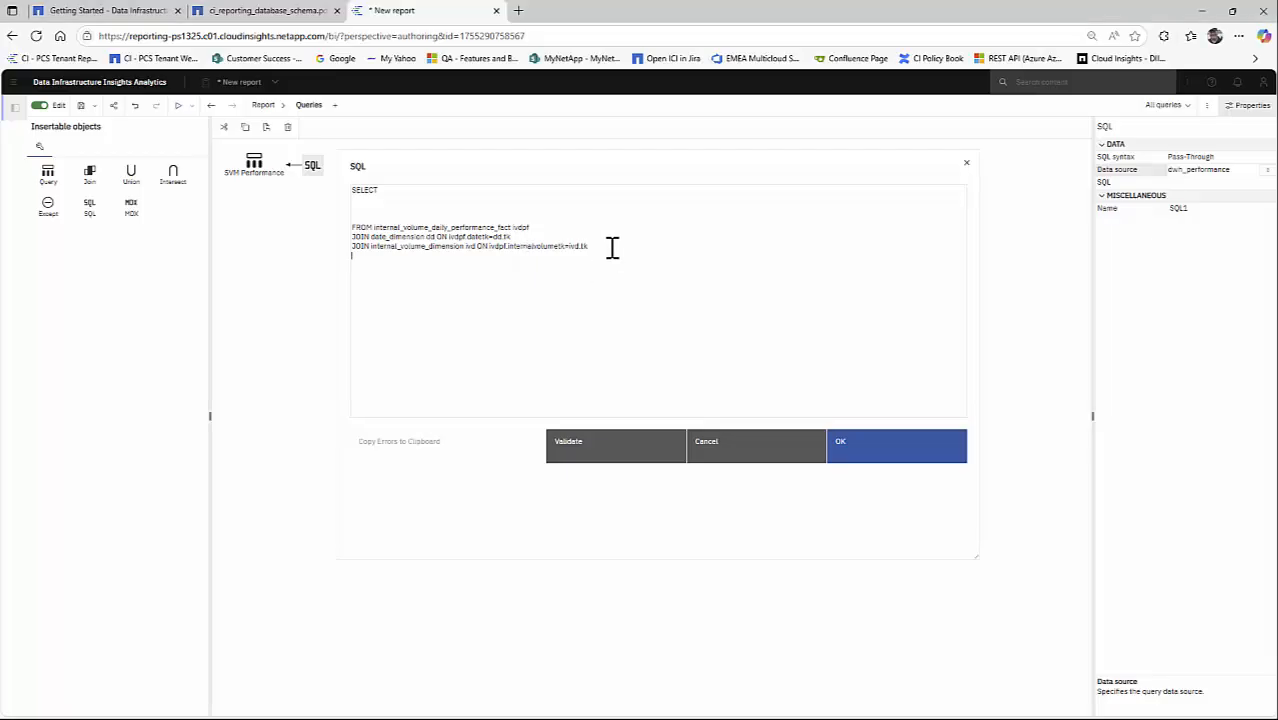
type("JOIN storage_dimension sd ON ivdpf.storagetk=sd.tk")
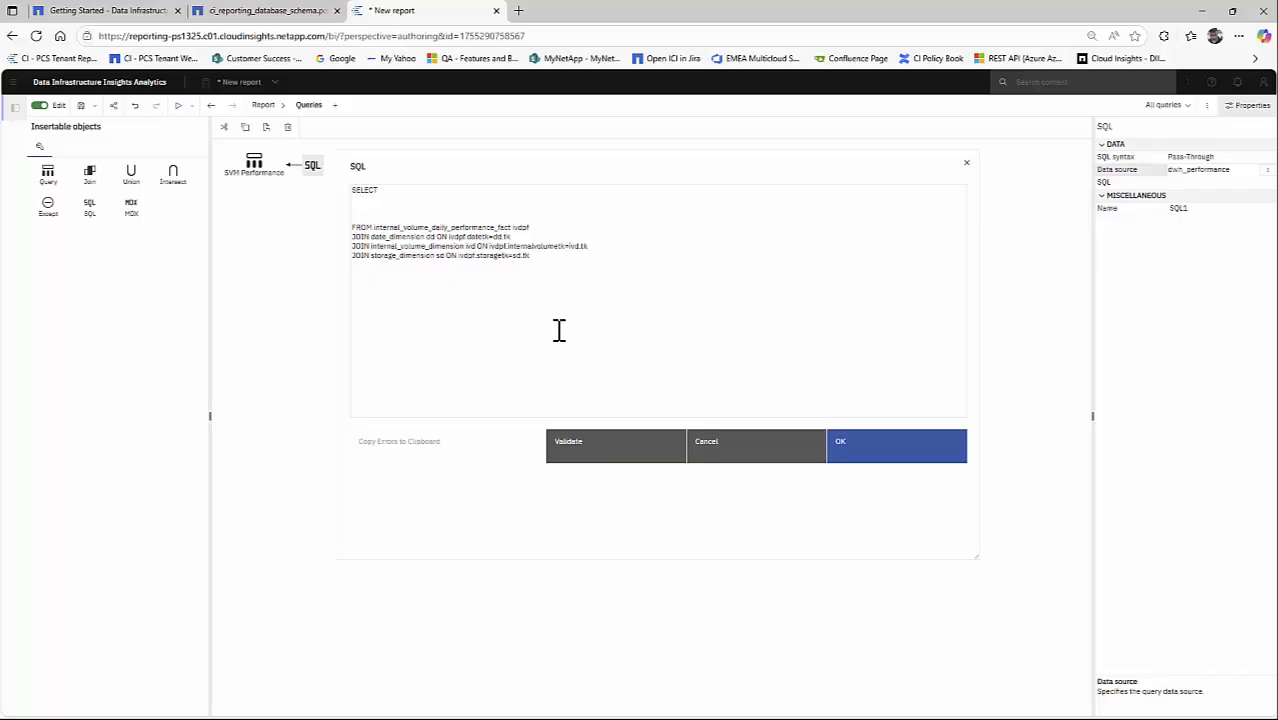
- Add below the joins: WHERE dd.fullDate >= (SELECT MAX(dd.fullDate) FROM date_dimension dd JOIN internal_volume_daily_performance_fact ivdpf ON ivdpf.dateTk = dd.tk) - INTERVAL 60 DAY
key("Return")
key("Return")
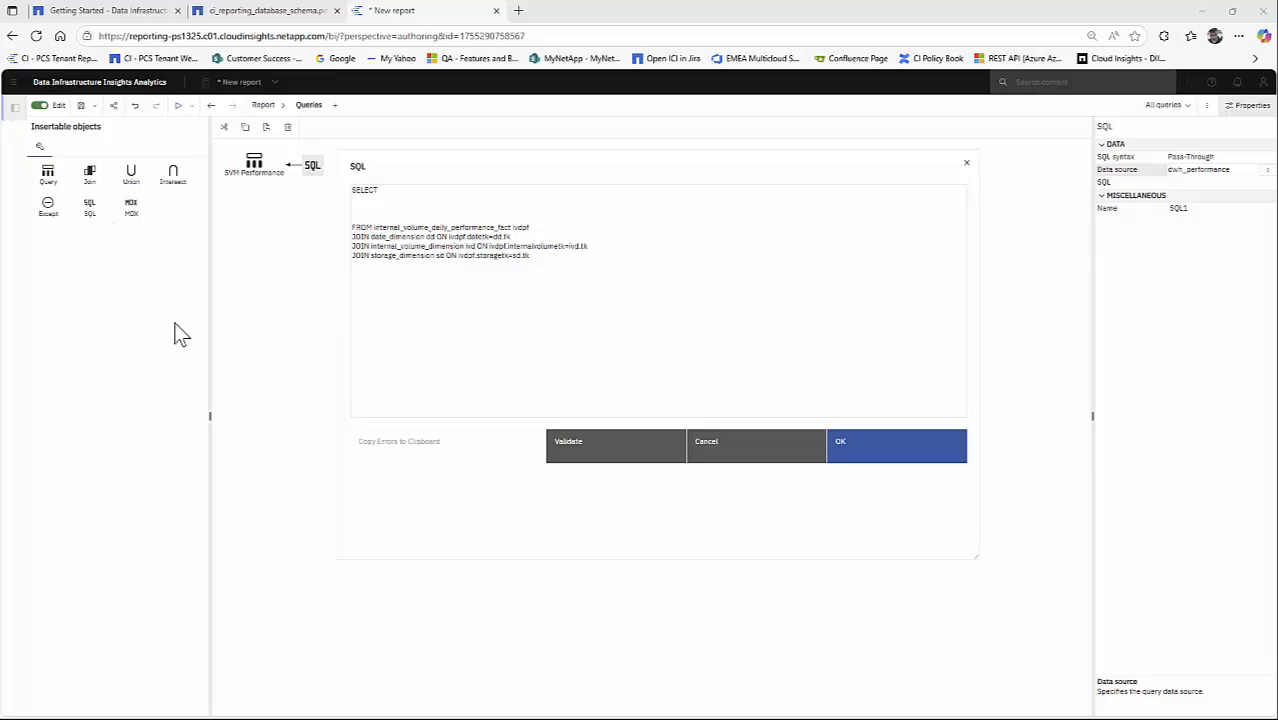
left_click(360, 280)
type("WHERE dd.fullDate >= (SELECT MAX(dd.fullDate) FROM date_dimension dd JOIN  internal_volume_daily_performance_fact ivdpf ON ivdpf.dateTk = dd.tk) - INTERVAL 60 DAY")
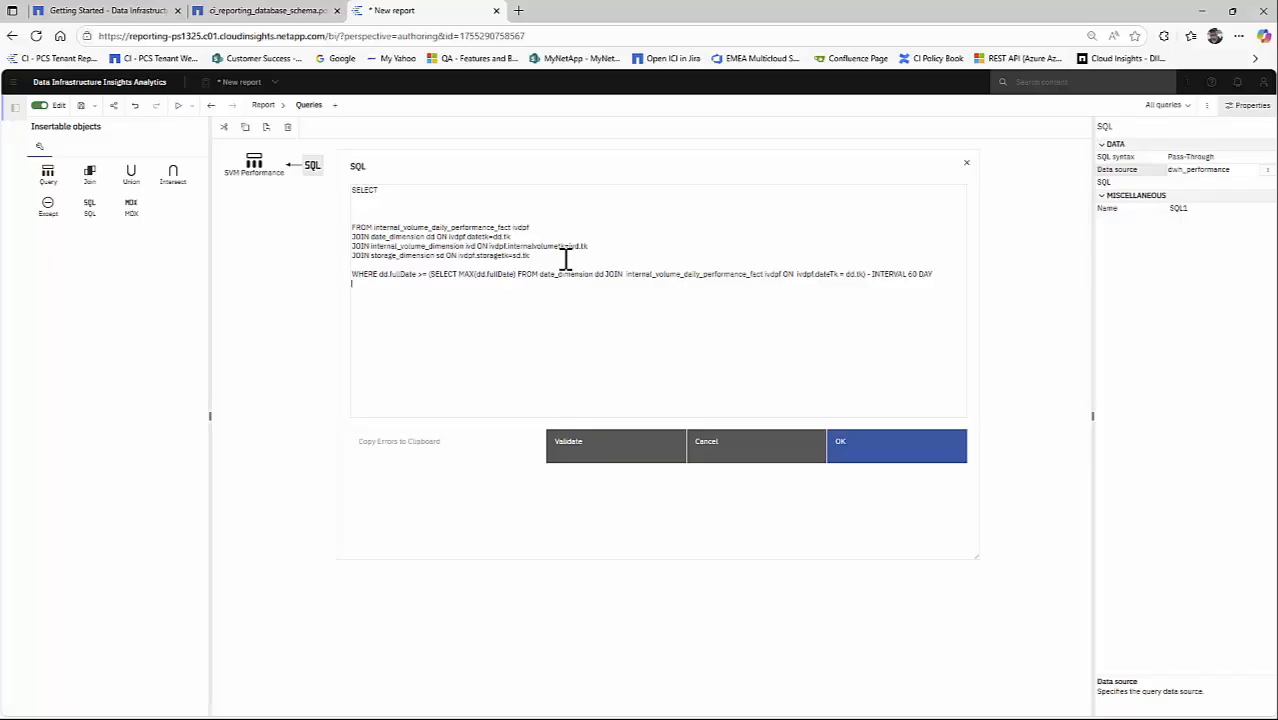
- Examine the columns of dwh_performance.date_dimension in the reporting database schema PDF, especially the repMonth column
left_click(286, 12)
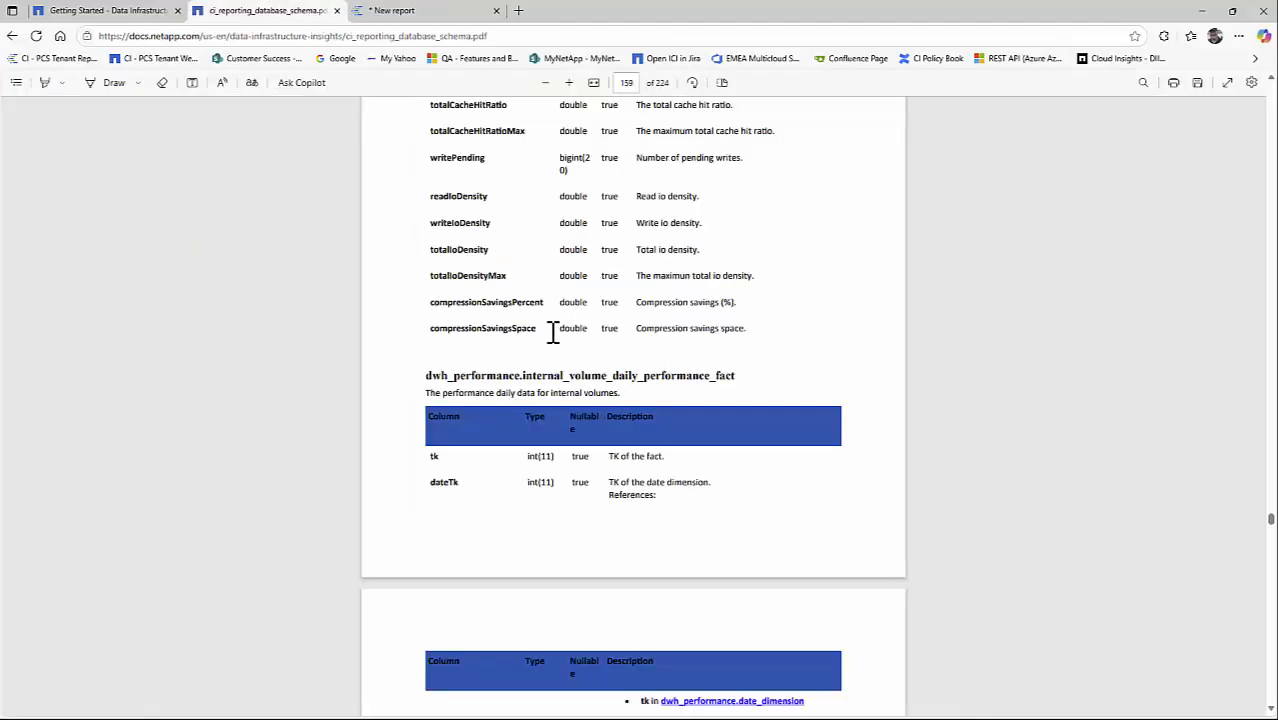
left_click_drag(1270, 516, 1272, 92)
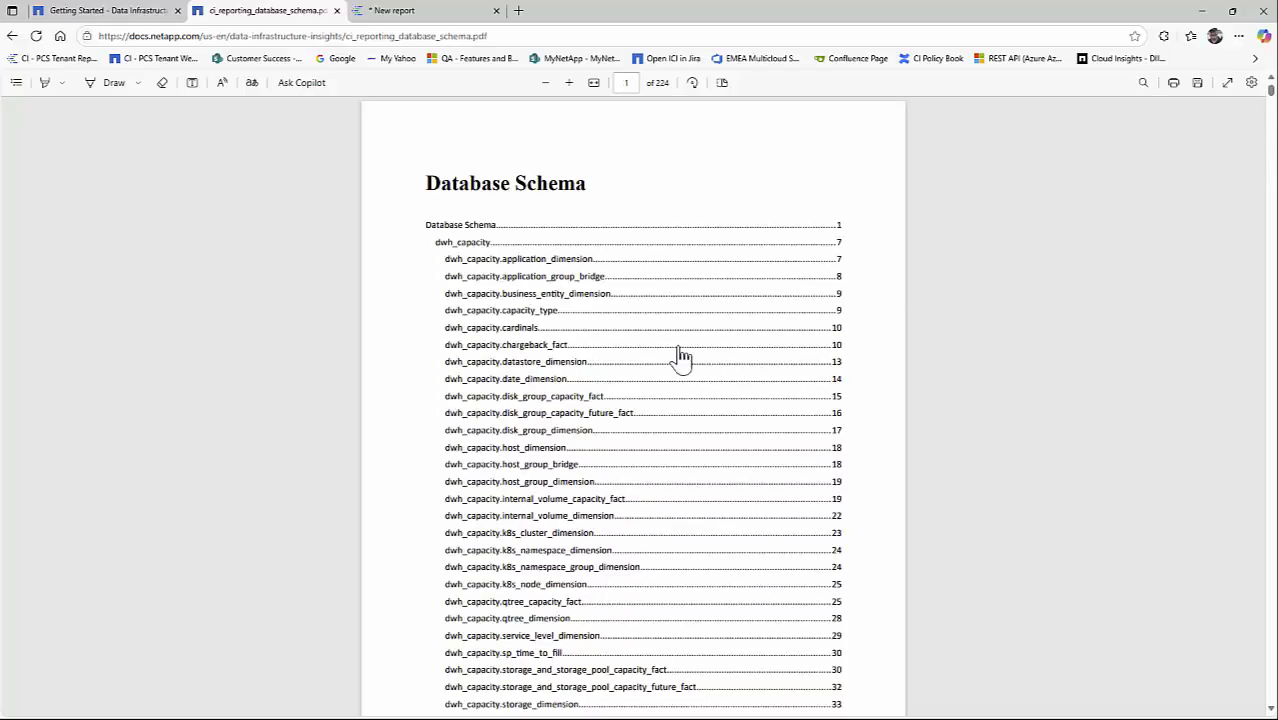
scroll(451, 357, "down", 15)
scroll(420, 385, "down", 20)
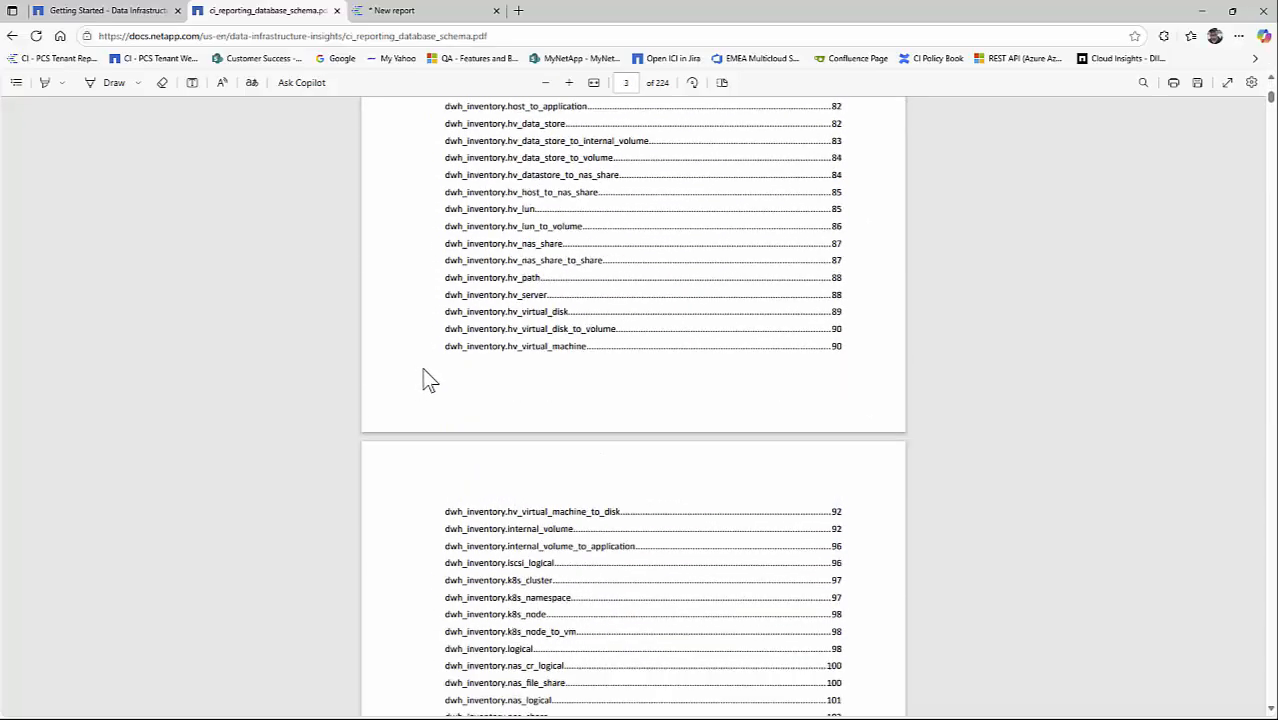
scroll(414, 376, "down", 4)
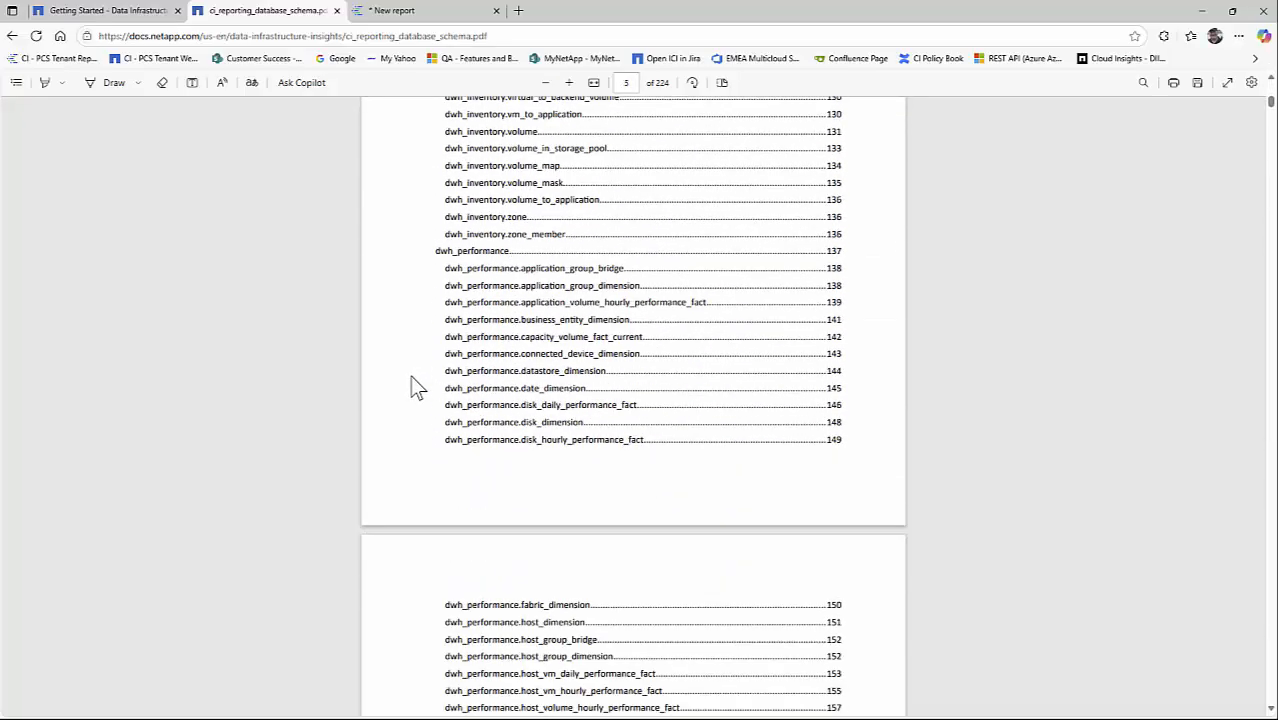
scroll(416, 360, "up", 2)
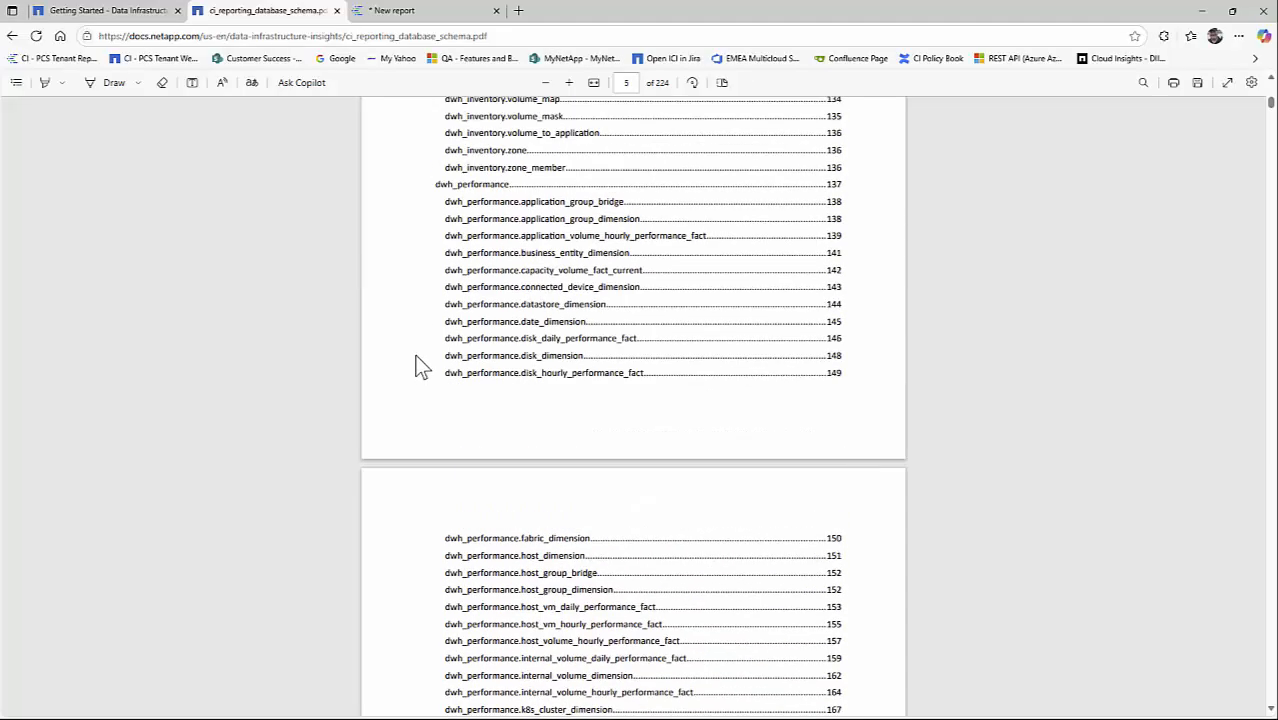
left_click(522, 323)
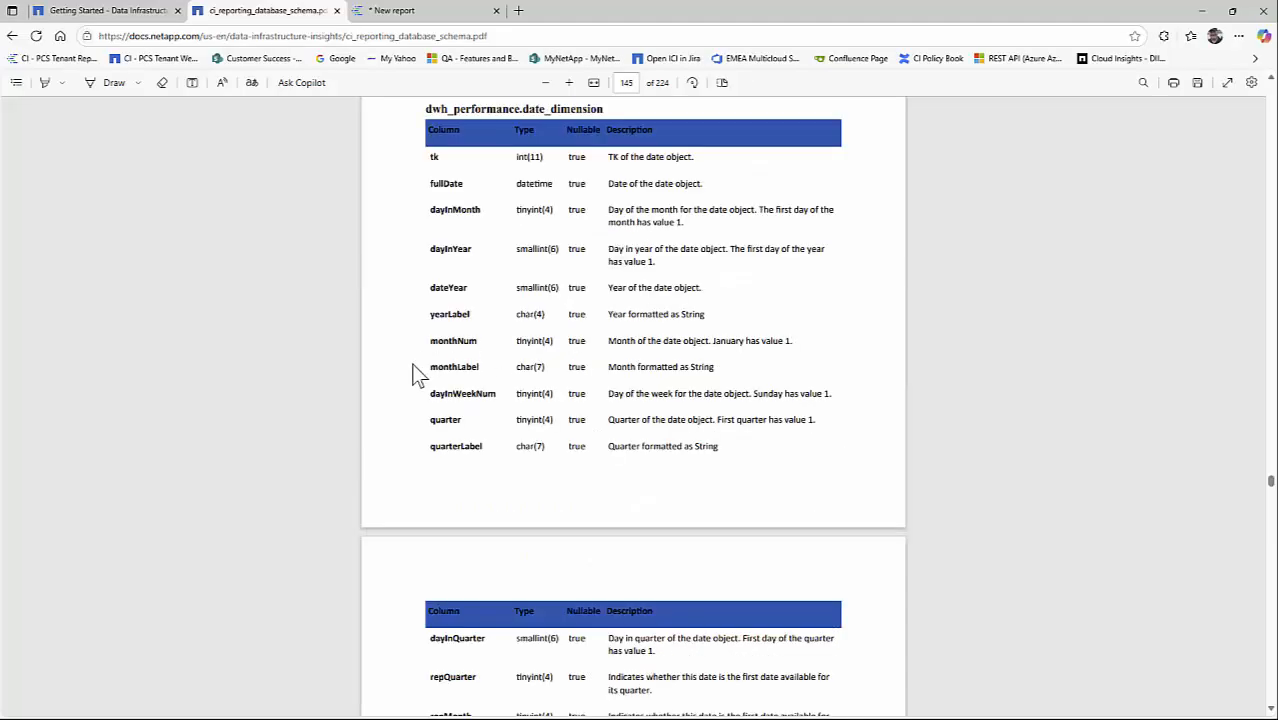
scroll(404, 381, "down", 2)
scroll(404, 380, "down", 2)
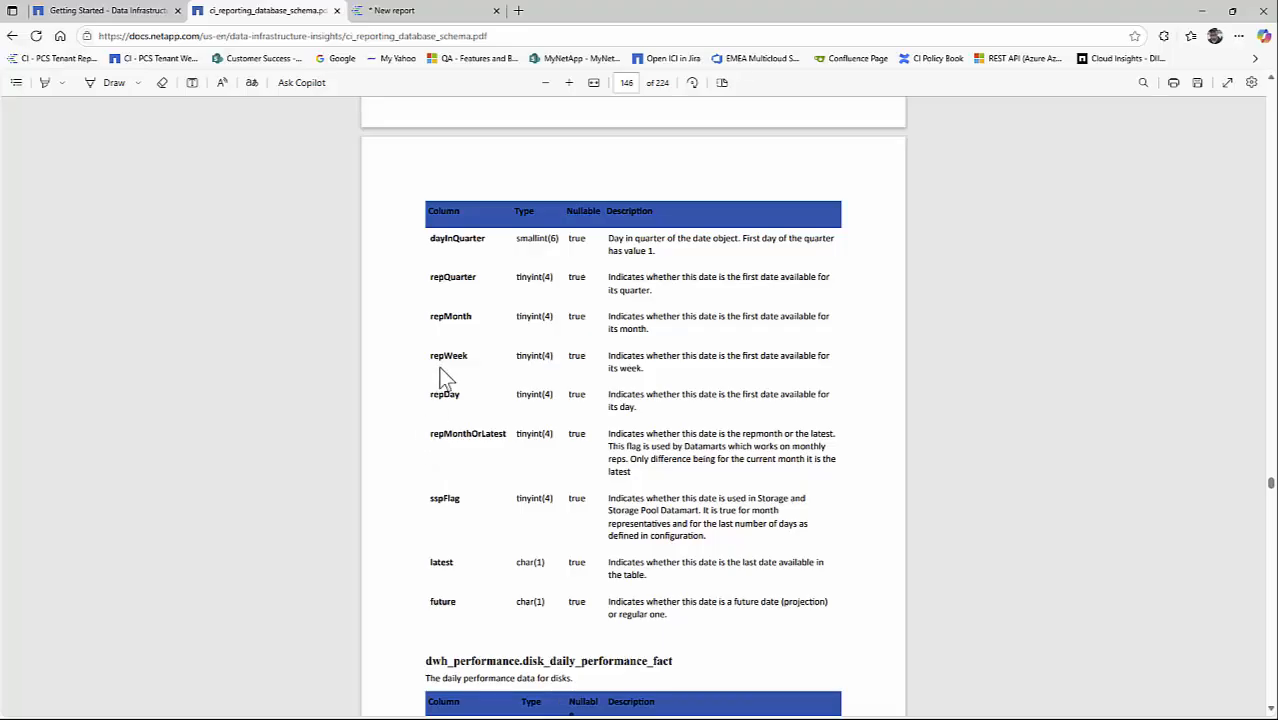
left_click_drag(428, 318, 476, 318)
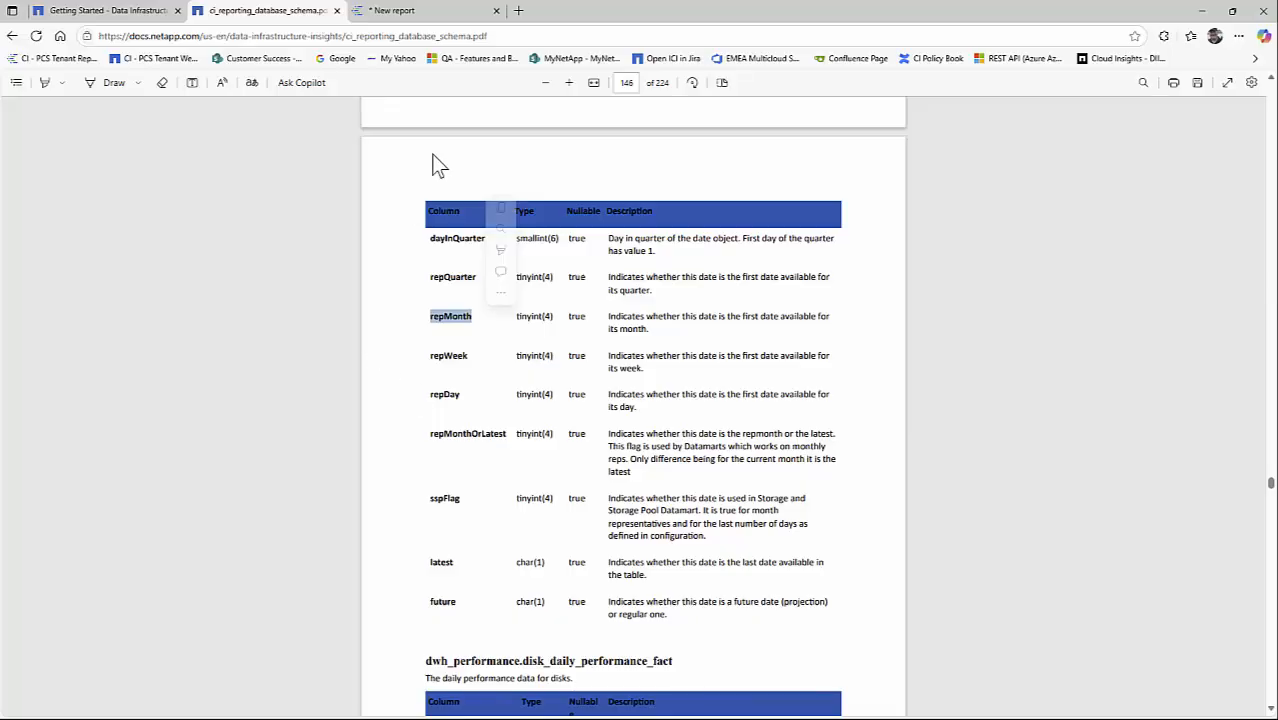
- Back in the report's SQL editor, append AND dd.repmonth=1 to the date_dimension join and start the clause GROUP BY sd.id, ivd below the WHERE clause
left_click(410, 12)
left_click(539, 238)
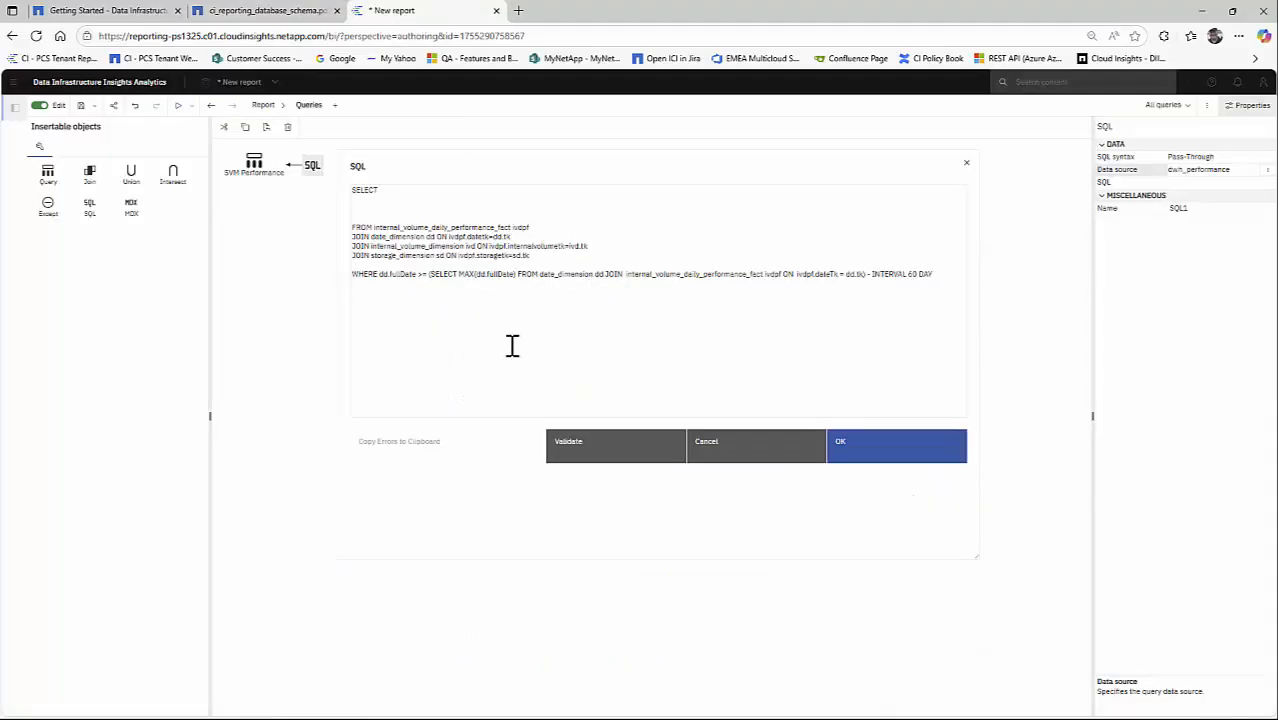
type("AND dd.repmonth=1")
left_click(949, 276)
type("GROUP BYU")
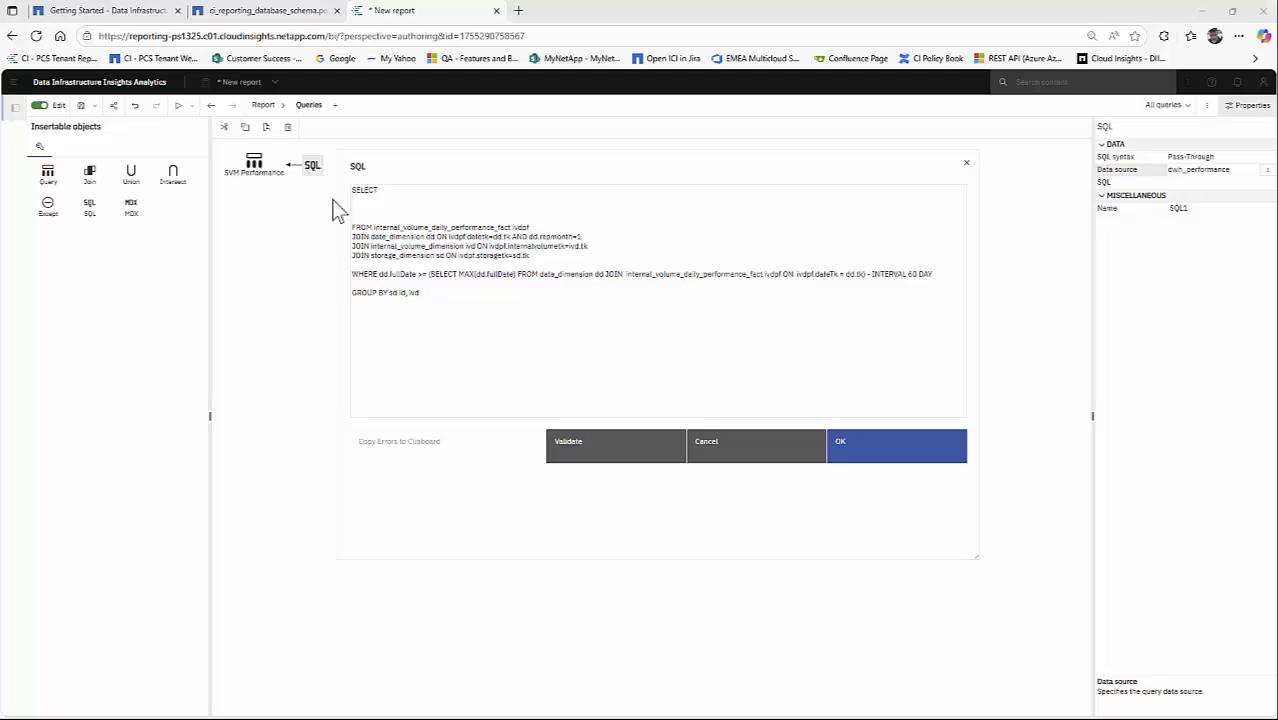
- Enter the SELECT columns sd.name as 'Cluster' and ivd.virtualStorage as 'SVM', each on its own line
left_click(371, 198)
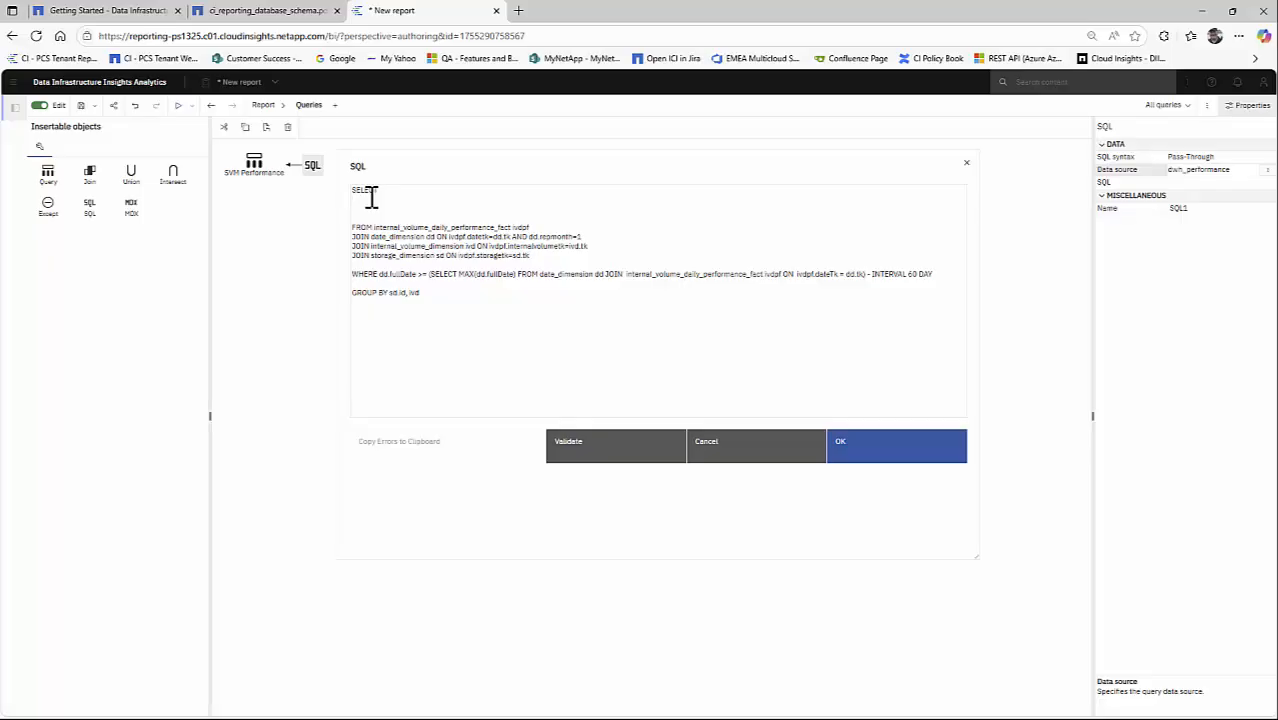
type("sd.name as 'Cluster', ivd.internalStorage as 'SVM',")
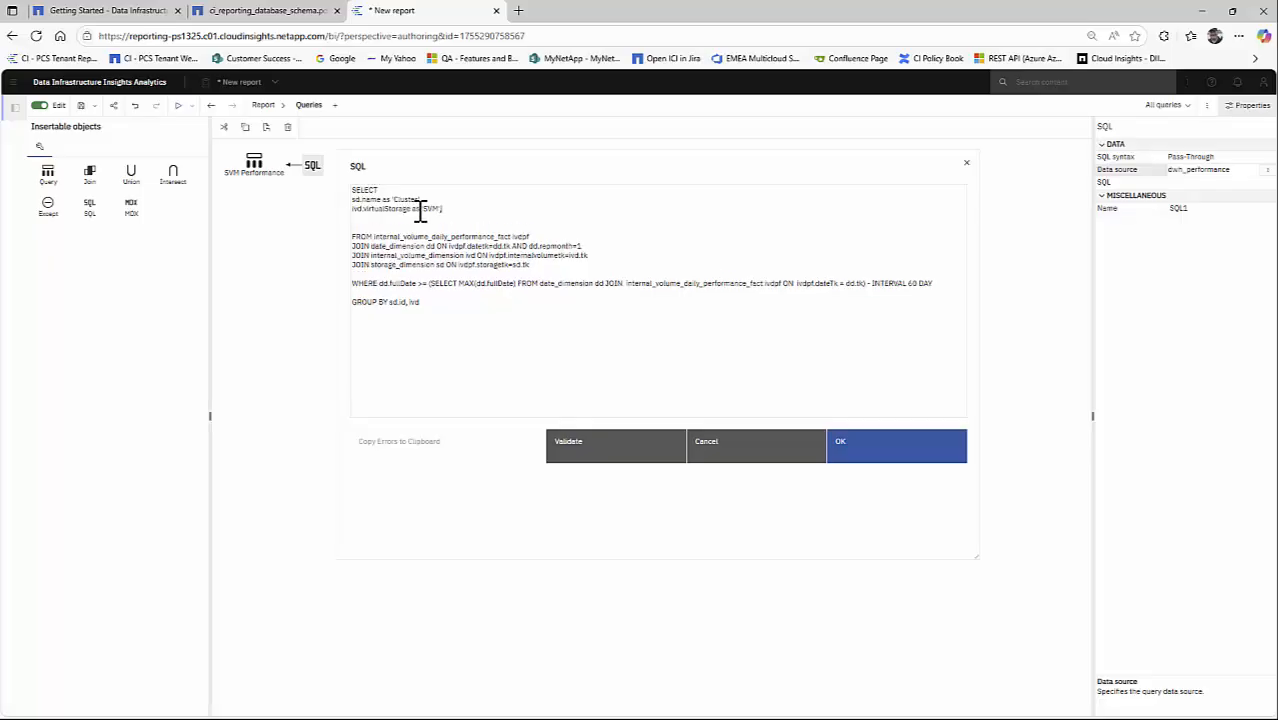
double_click(366, 209)
double_click(357, 209)
- Examine dwh_performance.internal_volume_dimension in the schema PDF, checking the virtualStorage column and its description
left_click(265, 10)
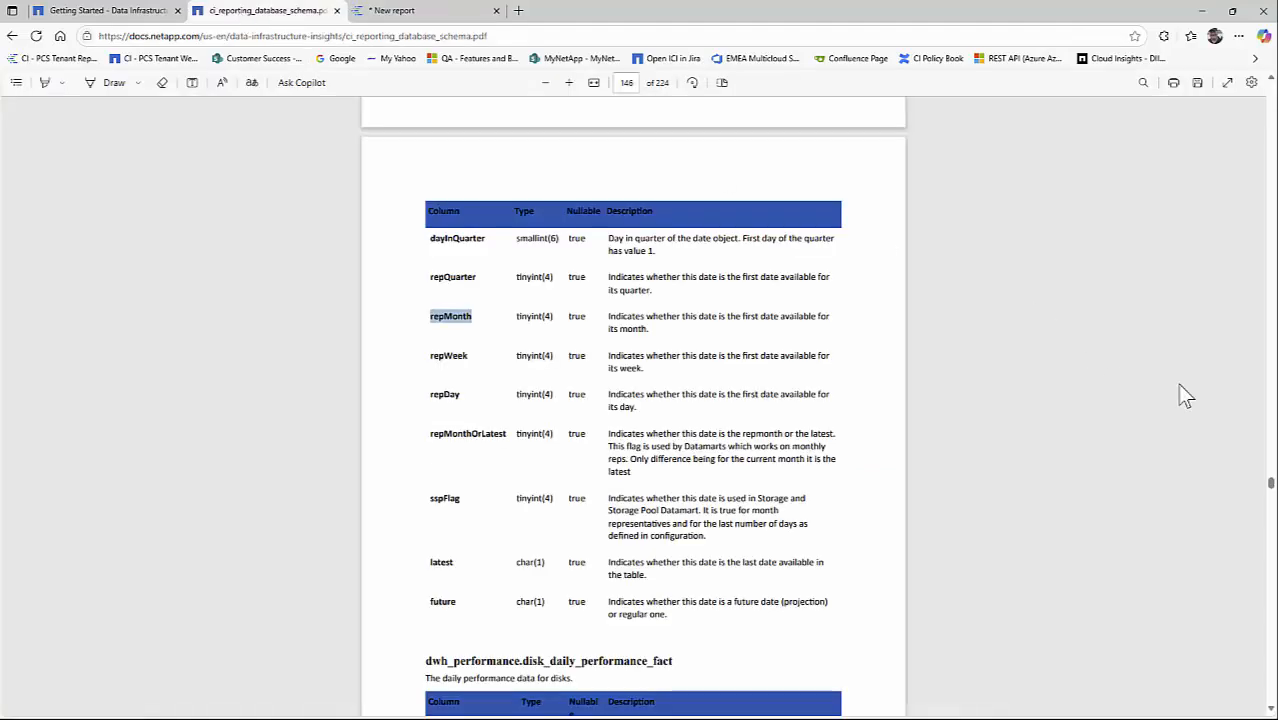
left_click_drag(1272, 470, 1272, 88)
scroll(565, 400, "down", 15)
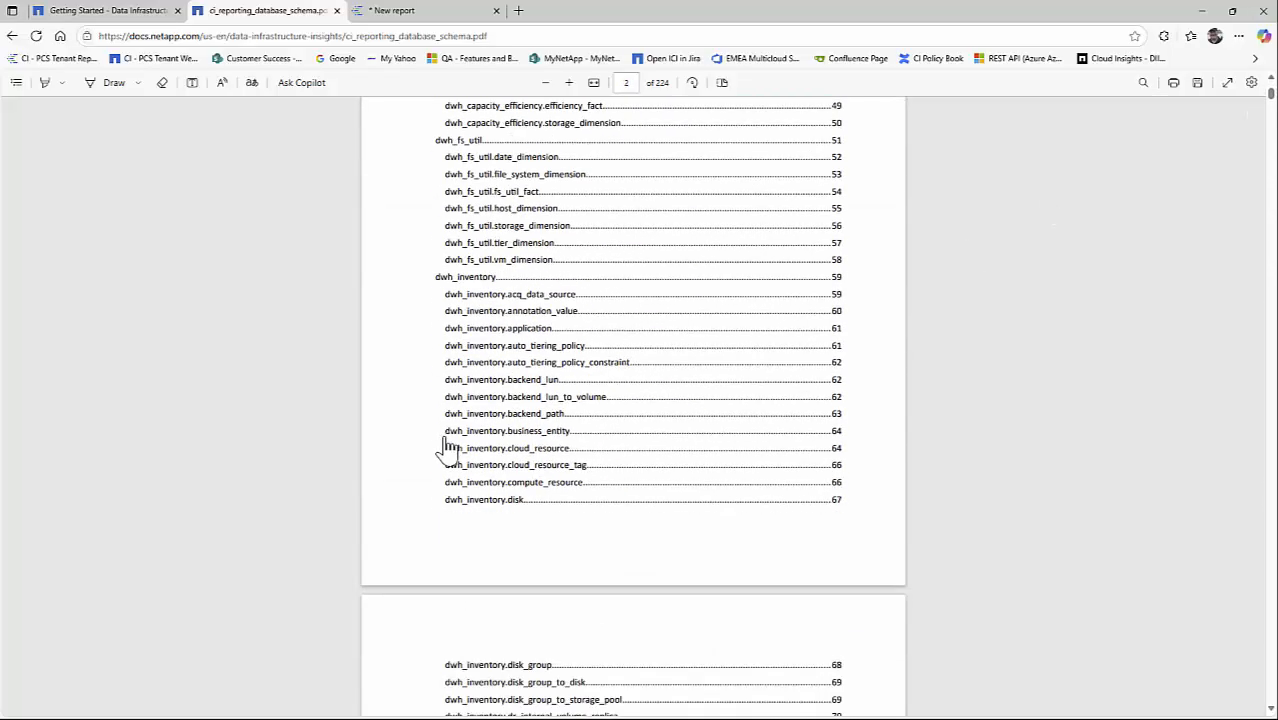
scroll(437, 454, "down", 20)
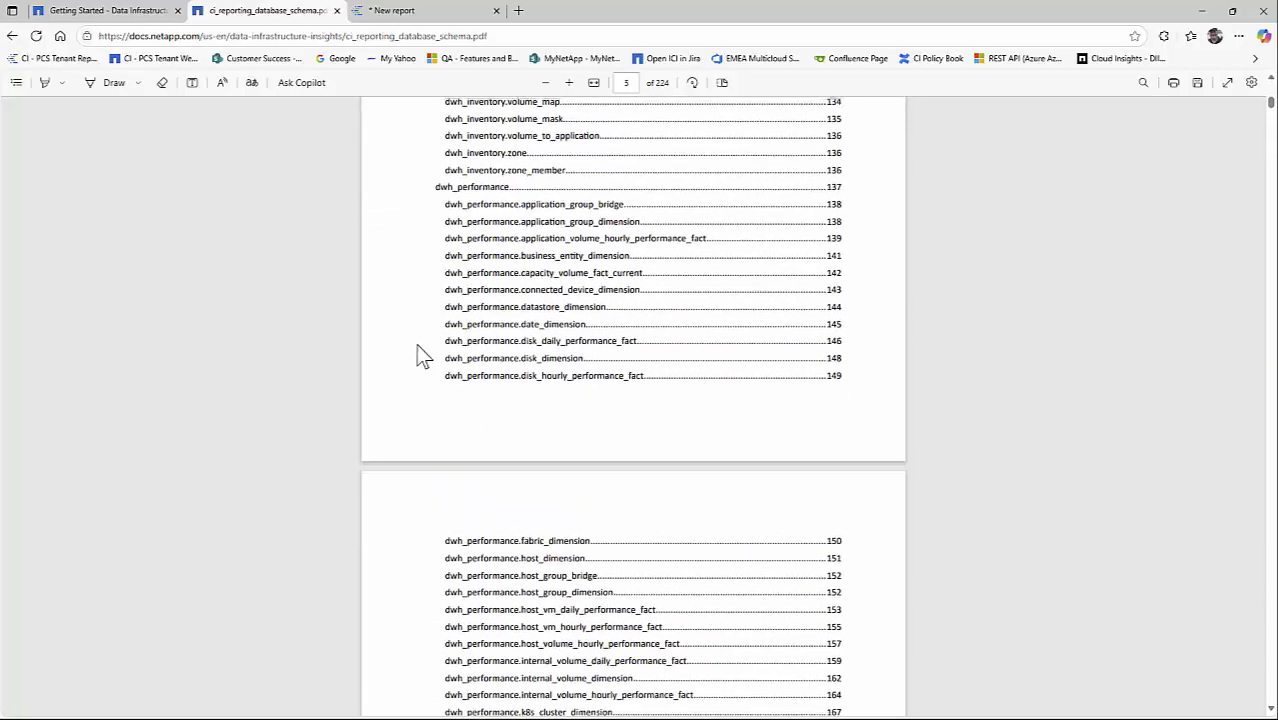
scroll(416, 355, "up", 3)
scroll(412, 362, "down", 3)
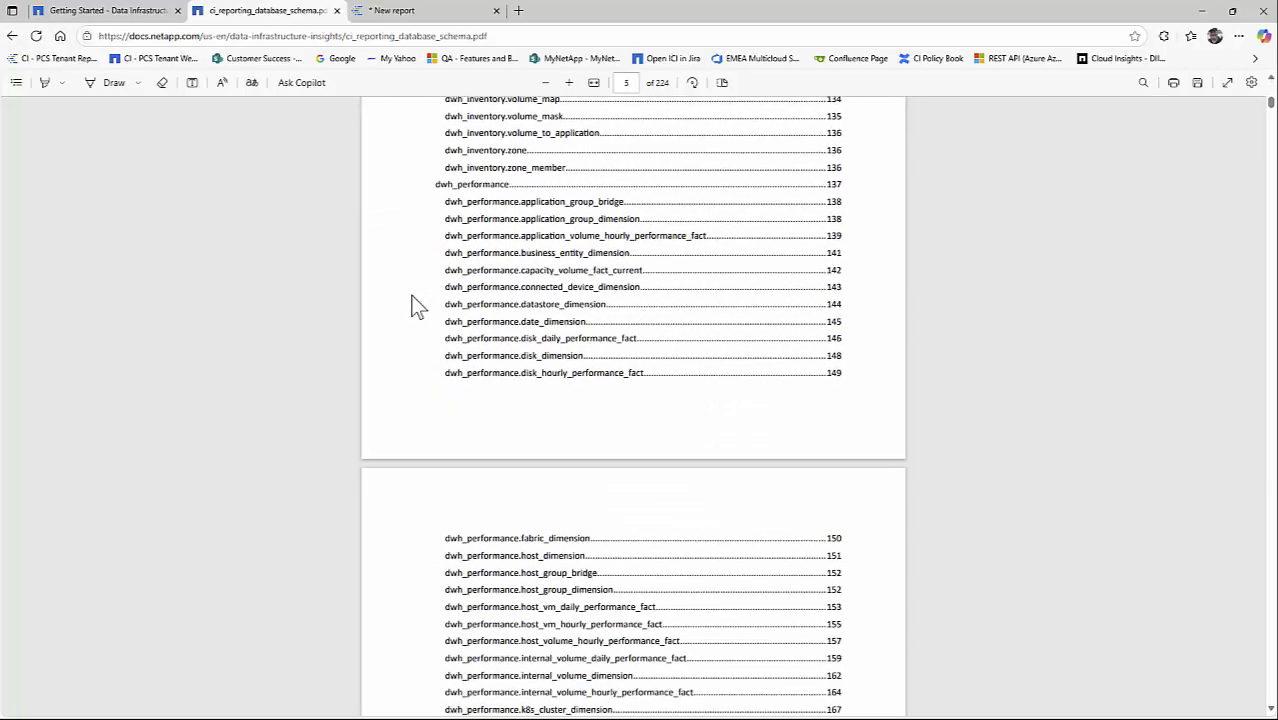
scroll(399, 340, "down", 2)
scroll(410, 345, "down", 2)
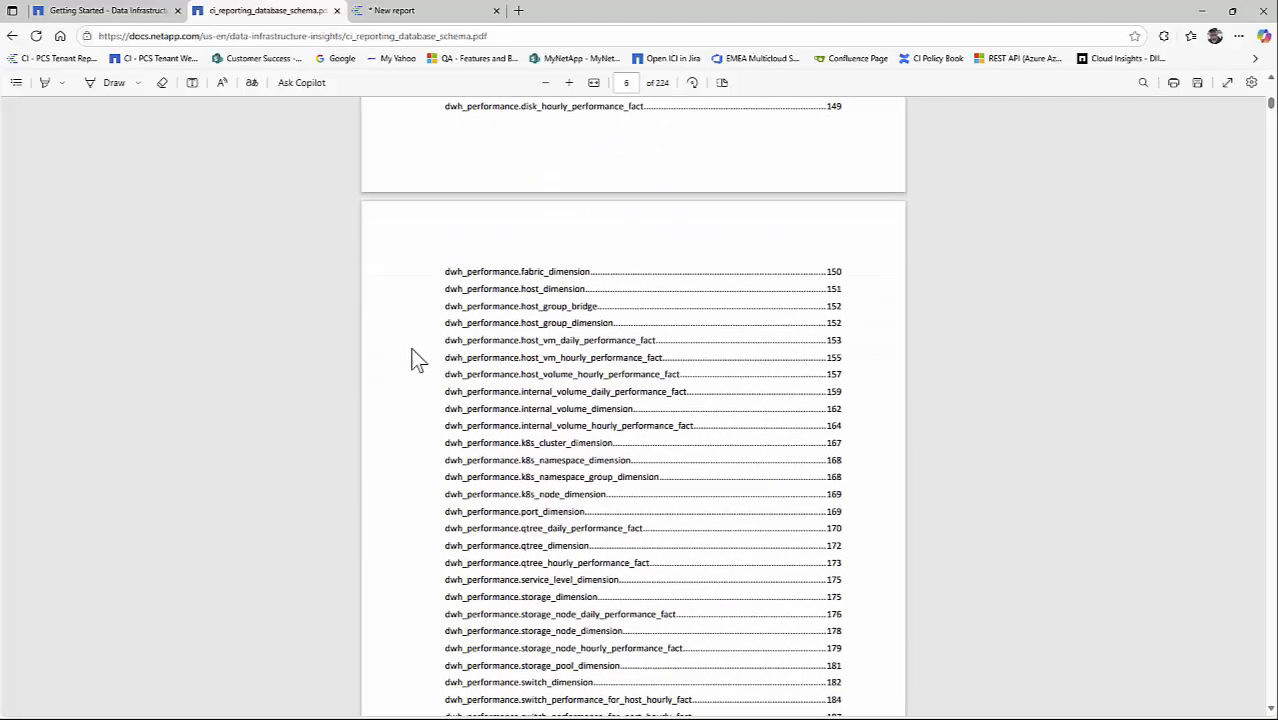
scroll(427, 375, "up", 2)
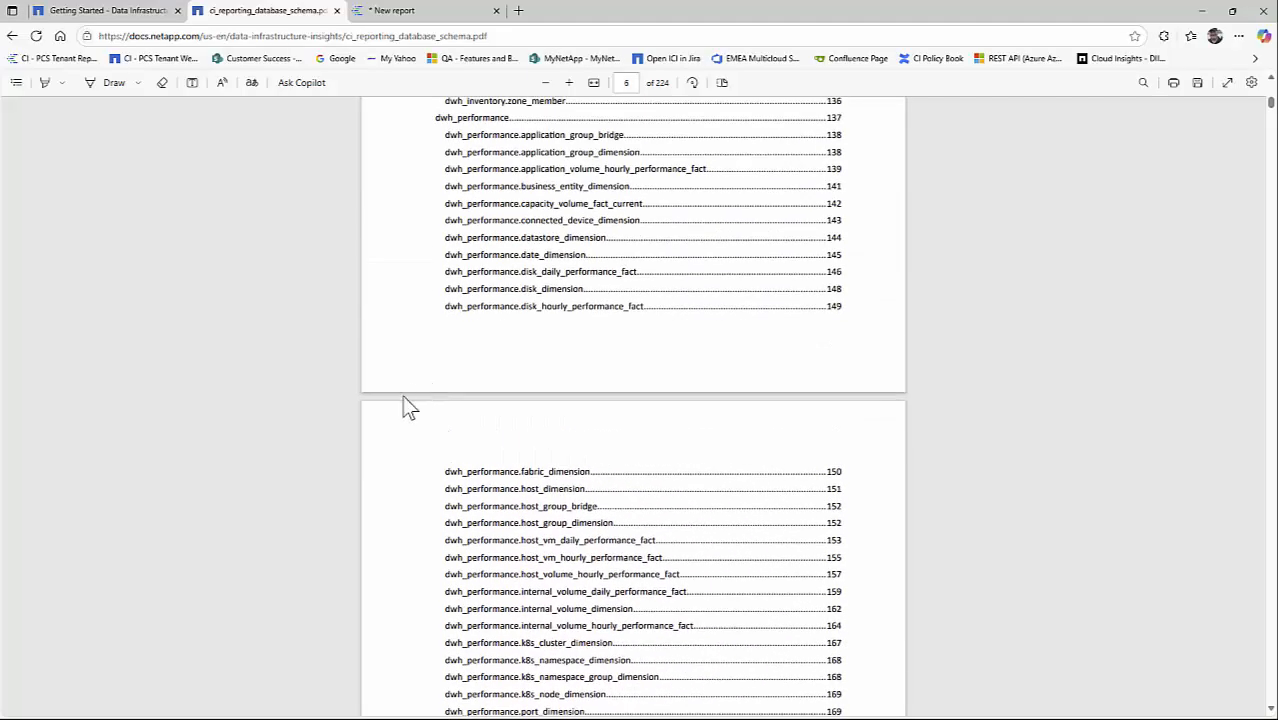
scroll(408, 405, "down", 3)
left_click(562, 346)
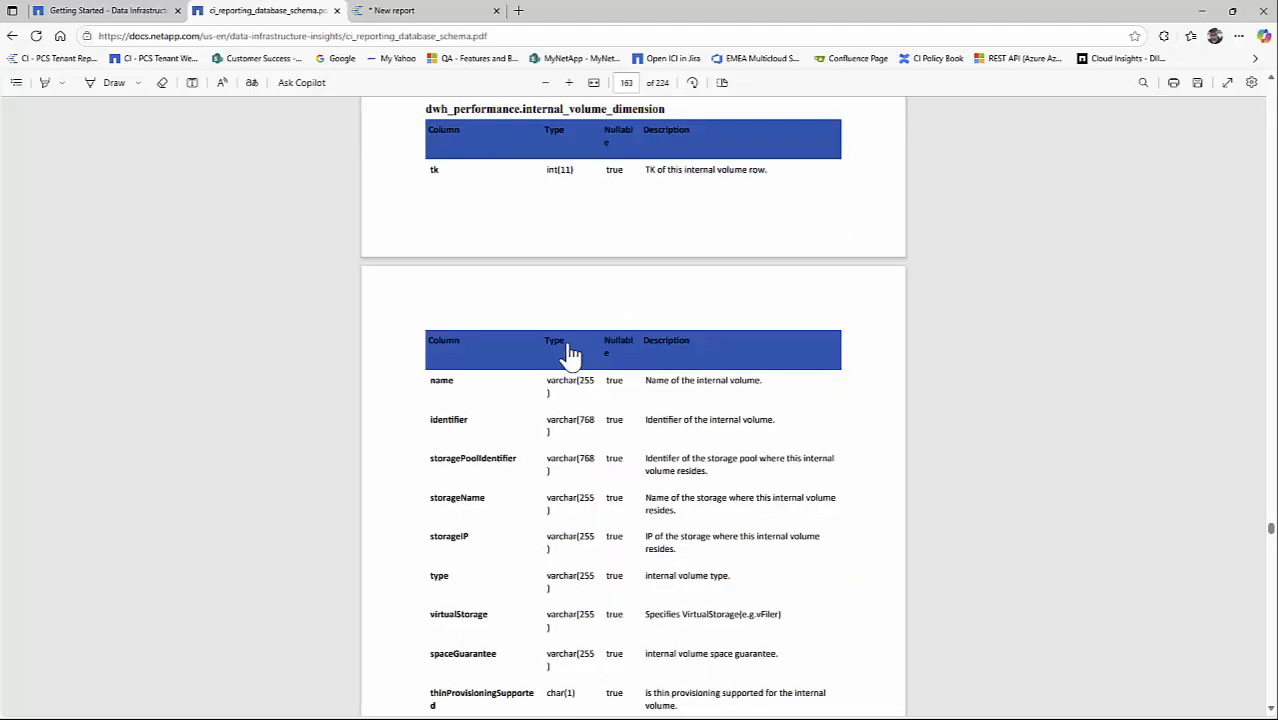
scroll(405, 392, "down", 3)
scroll(405, 392, "down", 3)
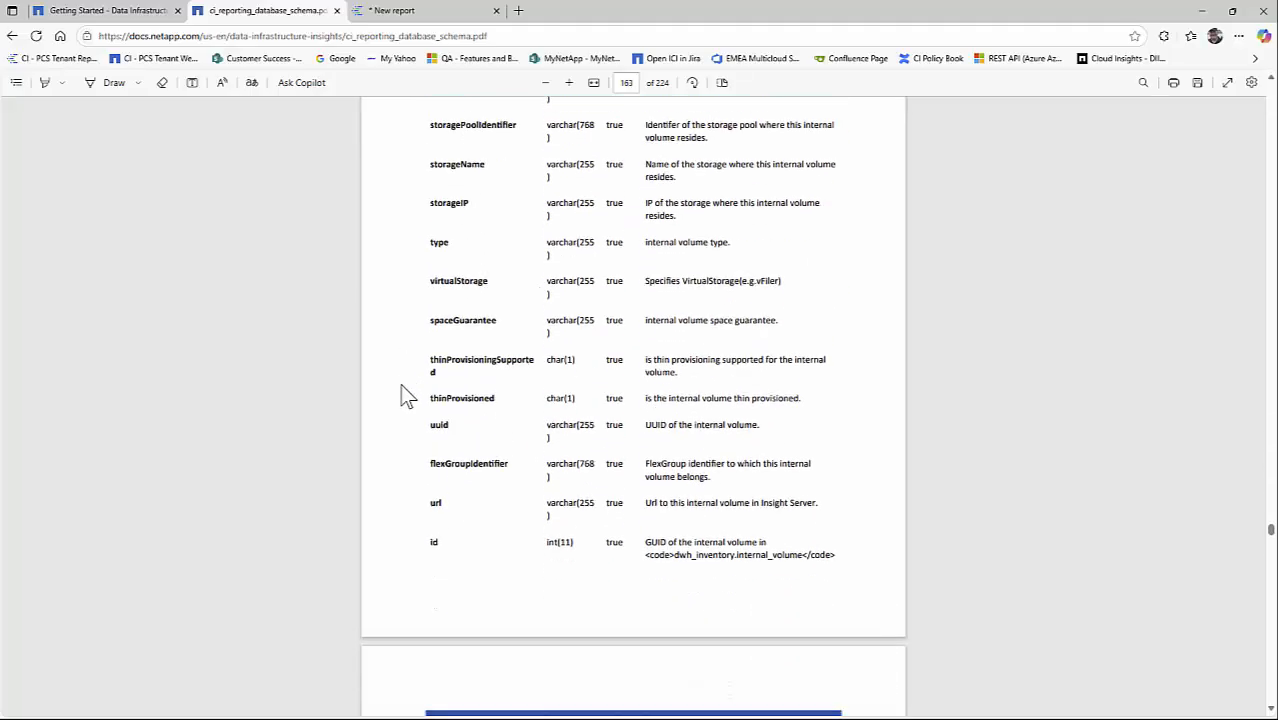
left_click_drag(431, 216, 500, 220)
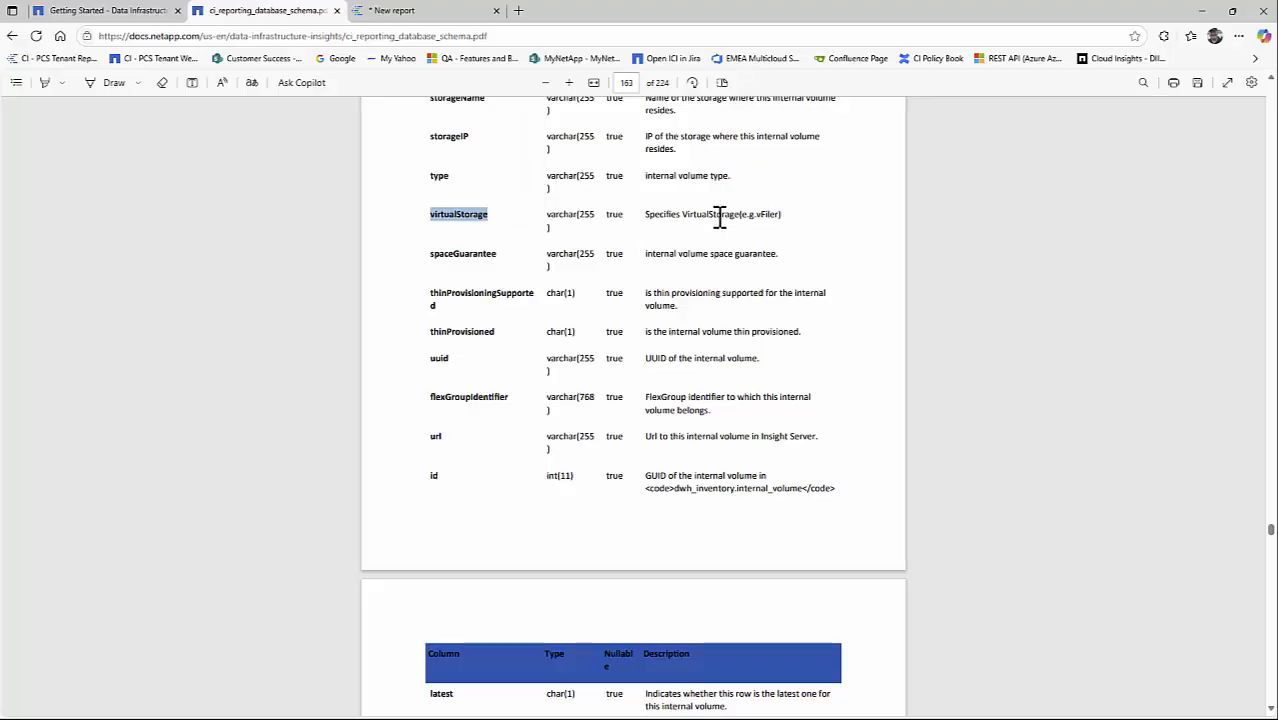
left_click_drag(756, 214, 782, 214)
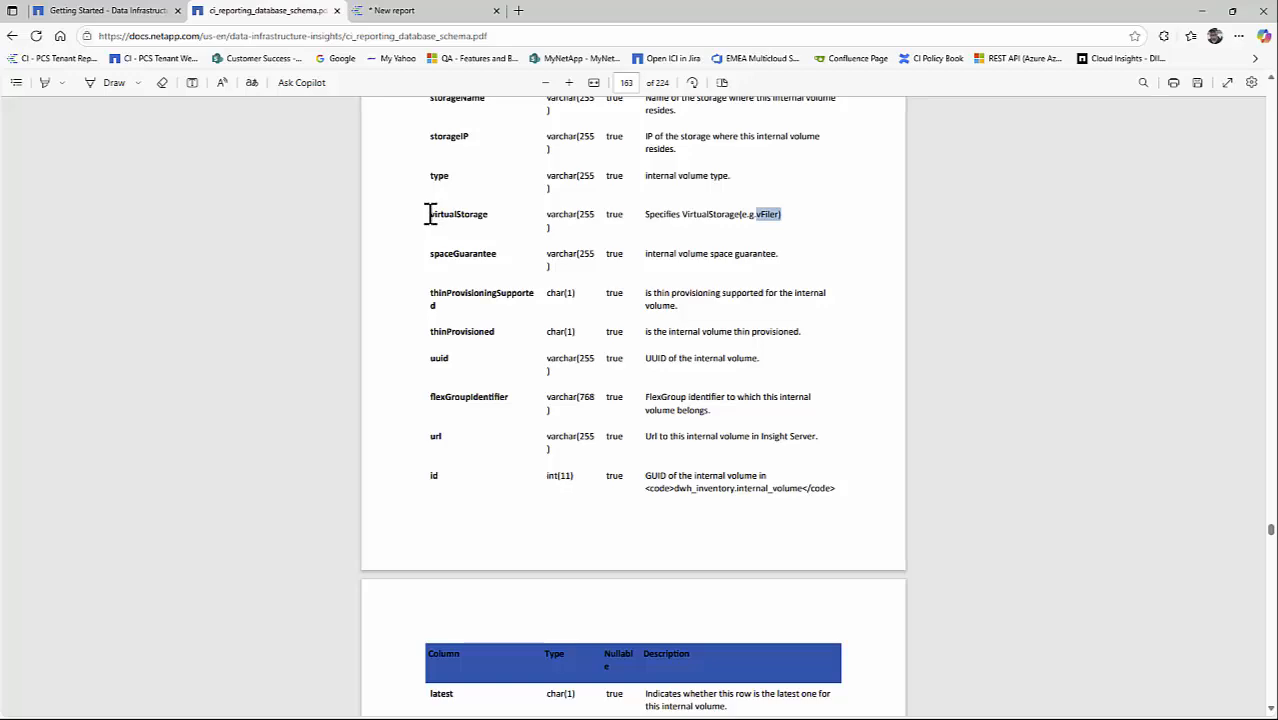
- Return to the report's SQL editor and complete the grouping as GROUP BY sd.id, ivd.virtualStorage, dd.fulldate
left_click(405, 14)
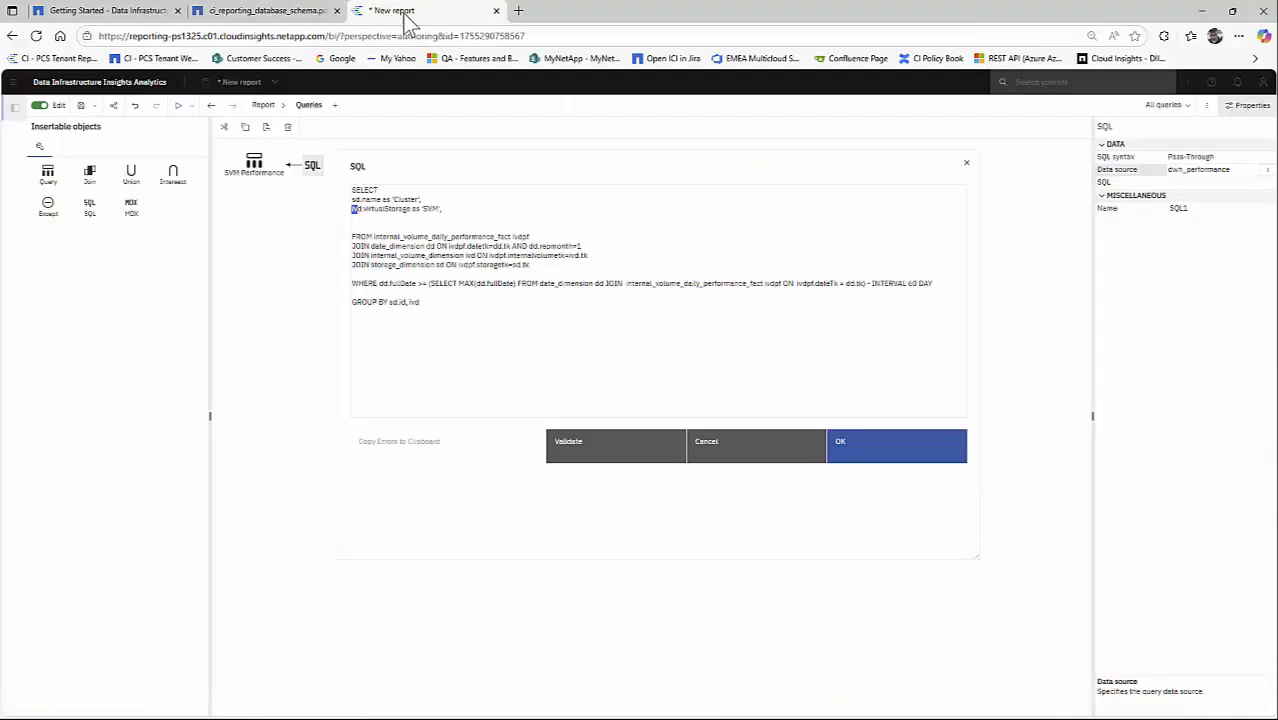
type("ivd")
left_click_drag(363, 208, 412, 207)
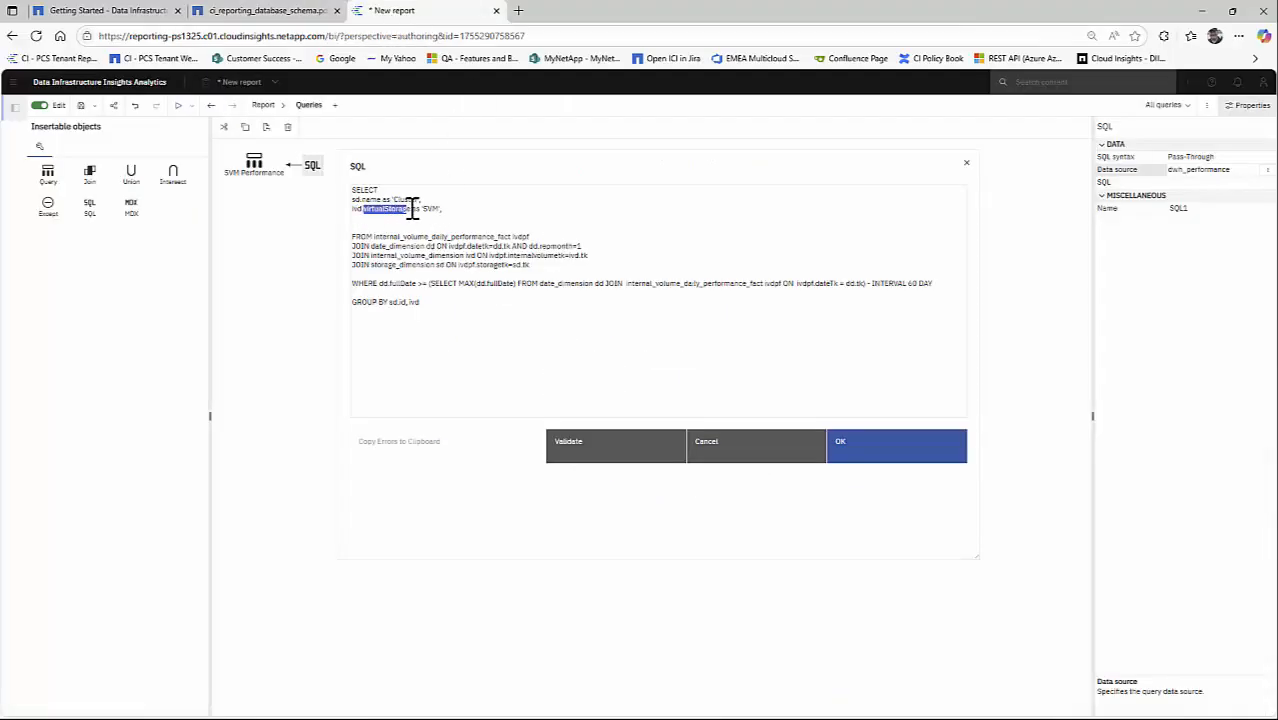
left_click(454, 208)
left_click(453, 301)
type("virtualStorage")
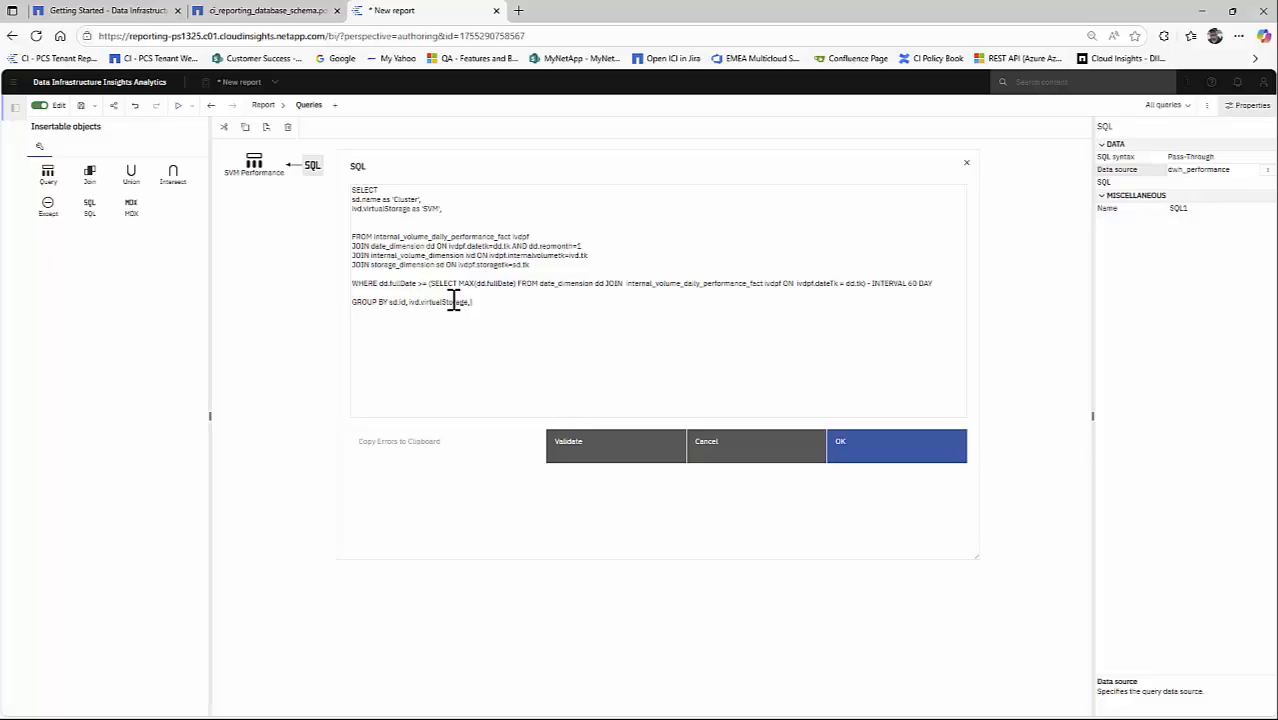
type(", dd.fulldate")
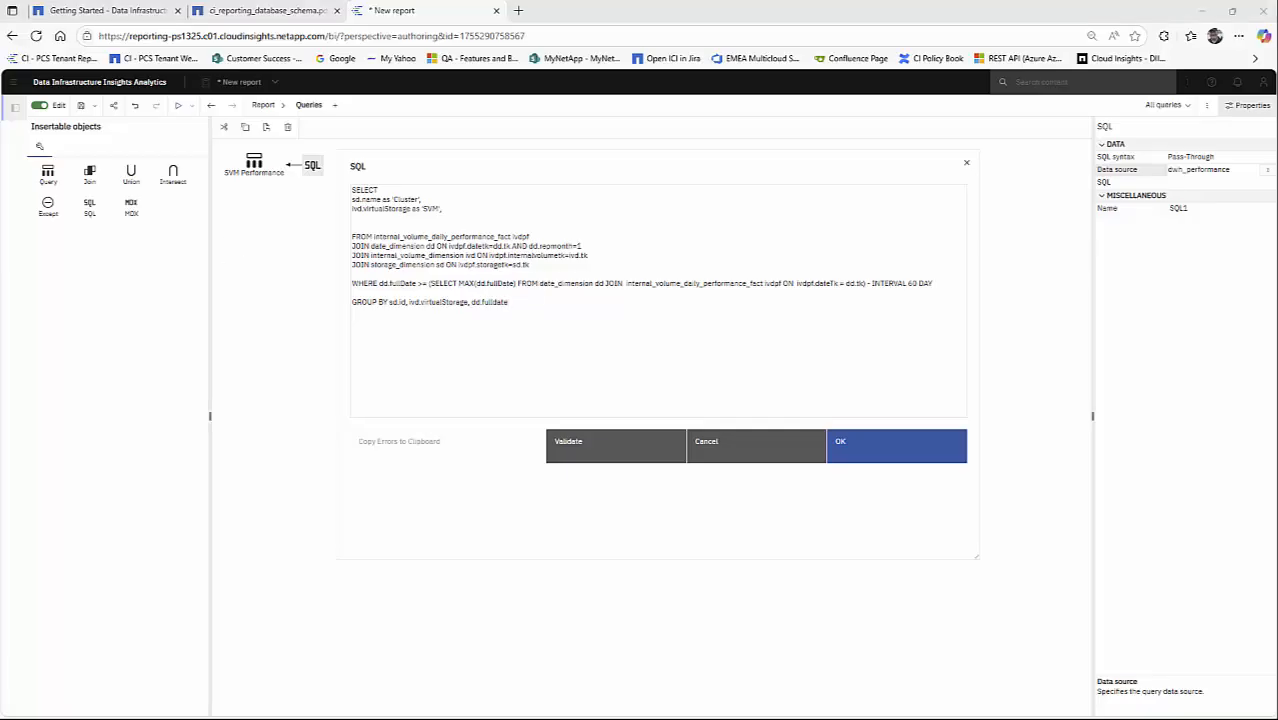
- Add the column ROUND(MAX(ivdpf.totaliops),0) as 'Total IOPS', to the SELECT list on its own line below the SVM column
left_click(368, 218)
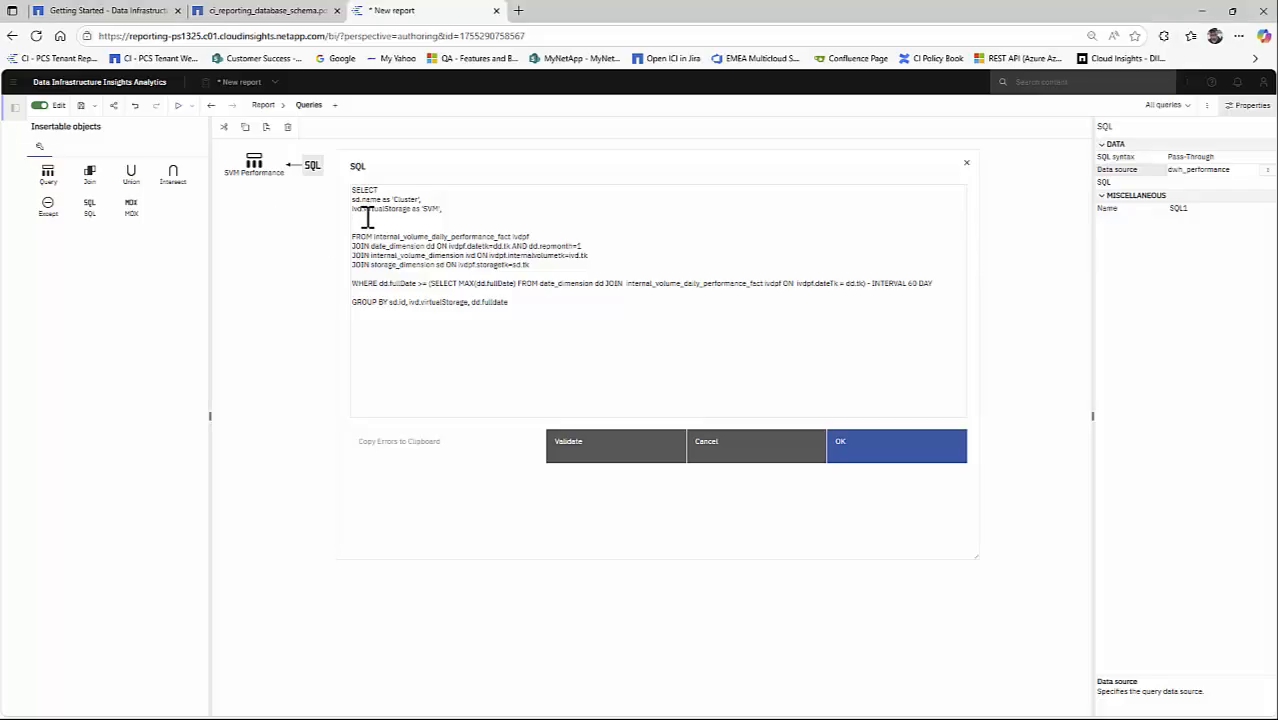
type("ROUND(MAX(ivdpf.totalIops),0) as 'Total IOPS',")
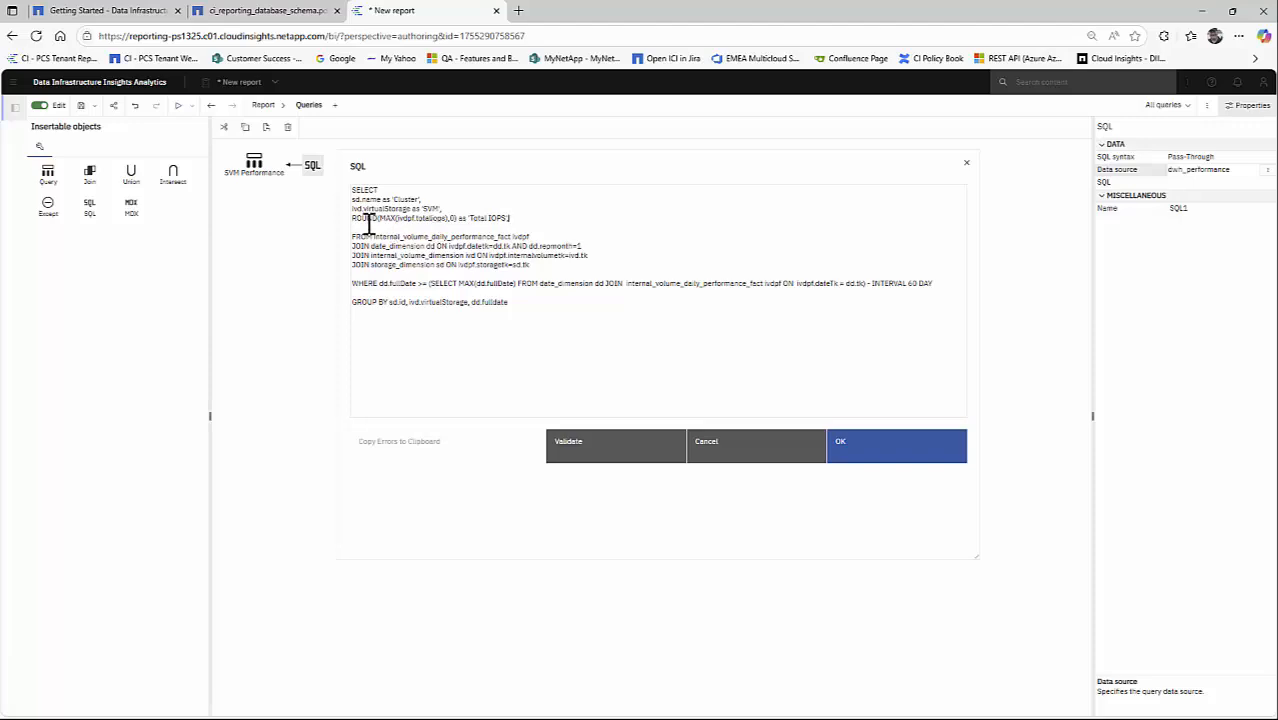
double_click(386, 218)
left_click(414, 218)
left_click_drag(415, 218, 491, 222)
left_click(517, 218)
key("Return")
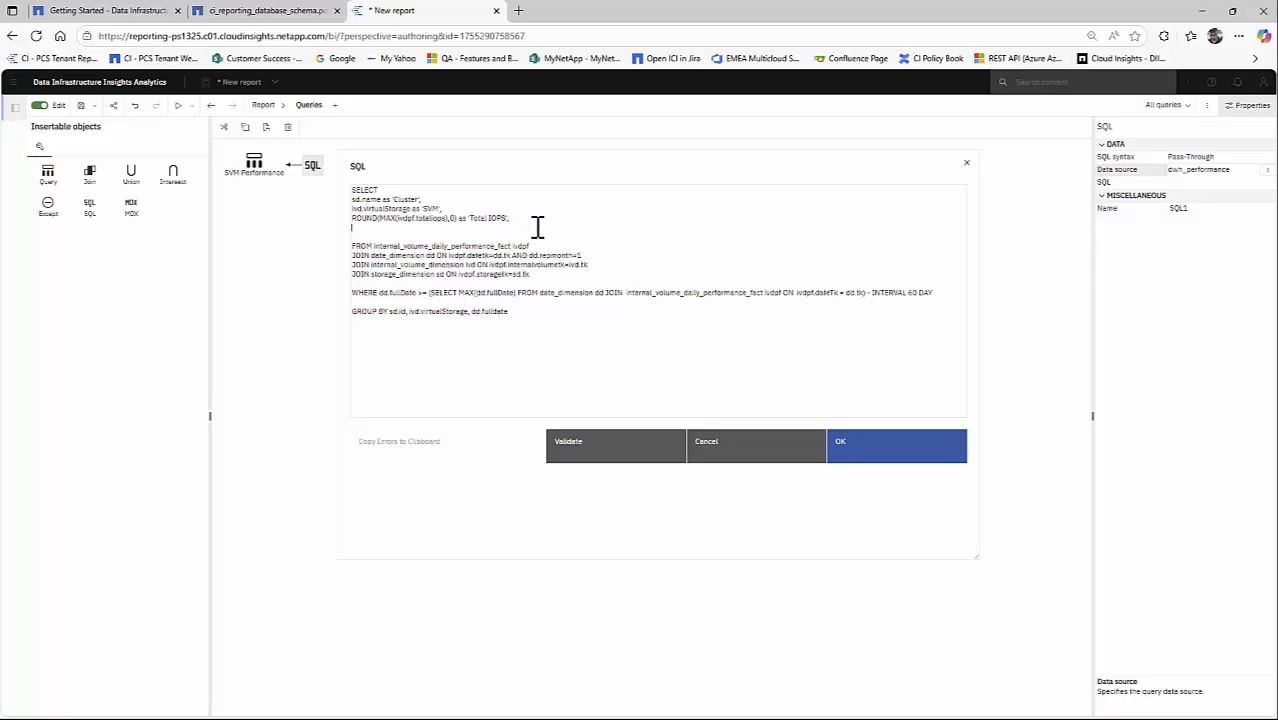
- Add dd.fulldate as 'Date' as the last SELECT column, then validate the SQL and accept it
type("dd")
key("BackSpace")
left_click(565, 461)
left_click(706, 408)
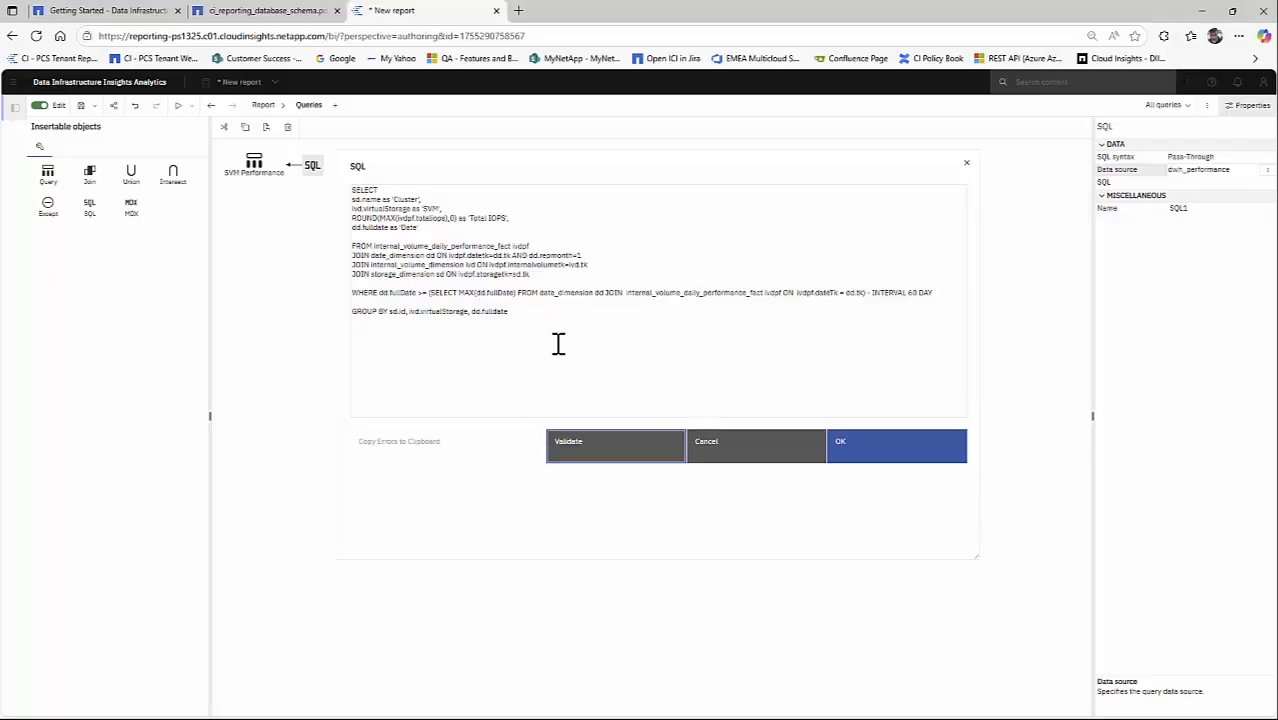
left_click(856, 465)
- Open Page1 and set up the crosstab rows with Cluster as the outer level and SVM nested beside it
left_click(262, 108)
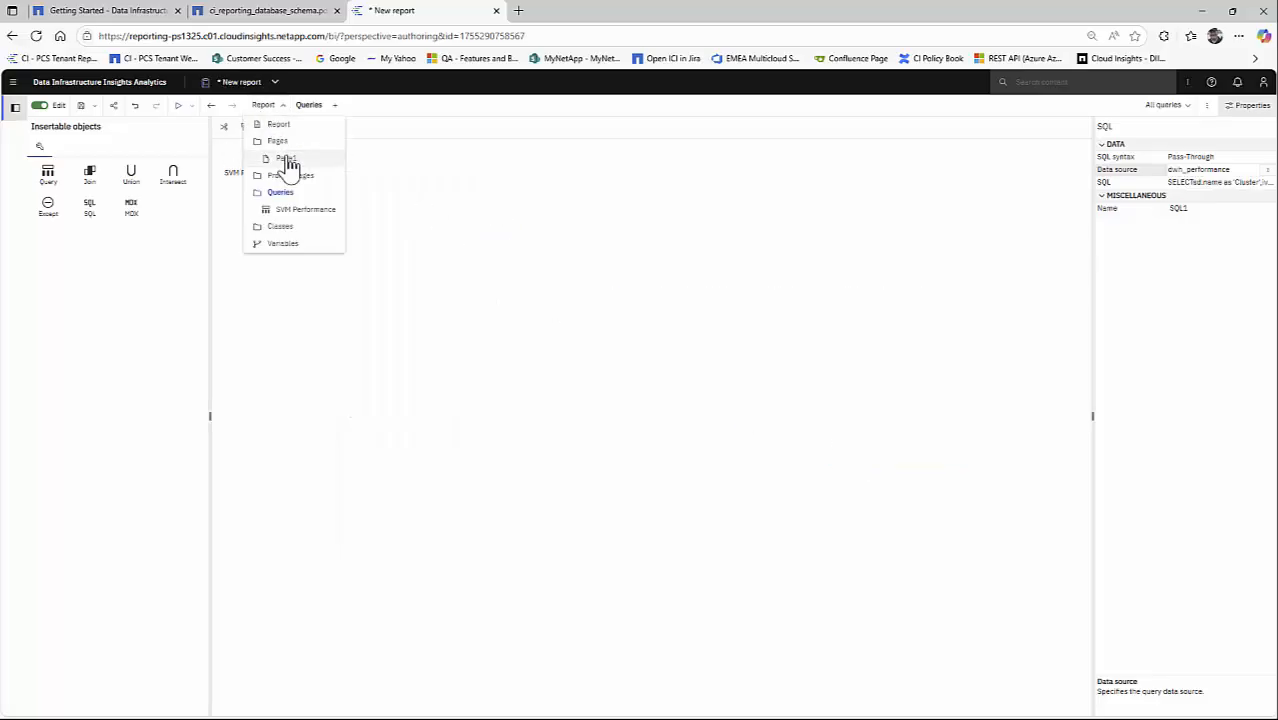
left_click(287, 160)
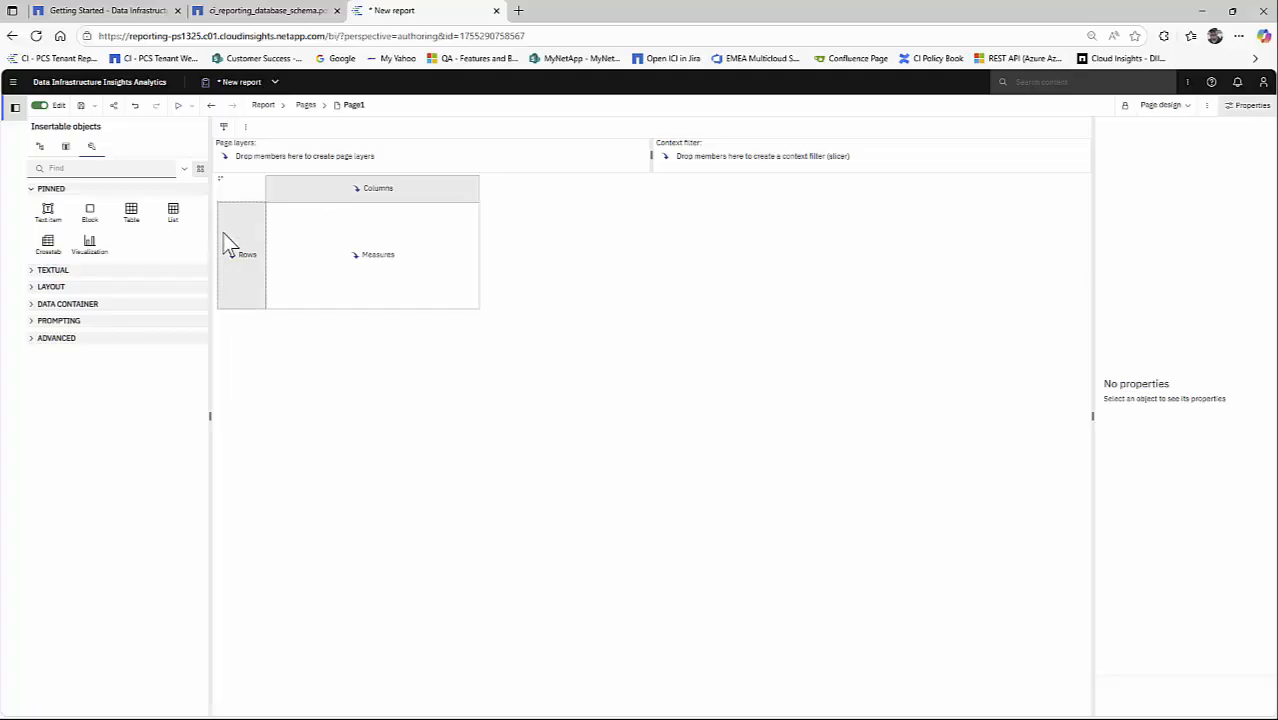
left_click(65, 147)
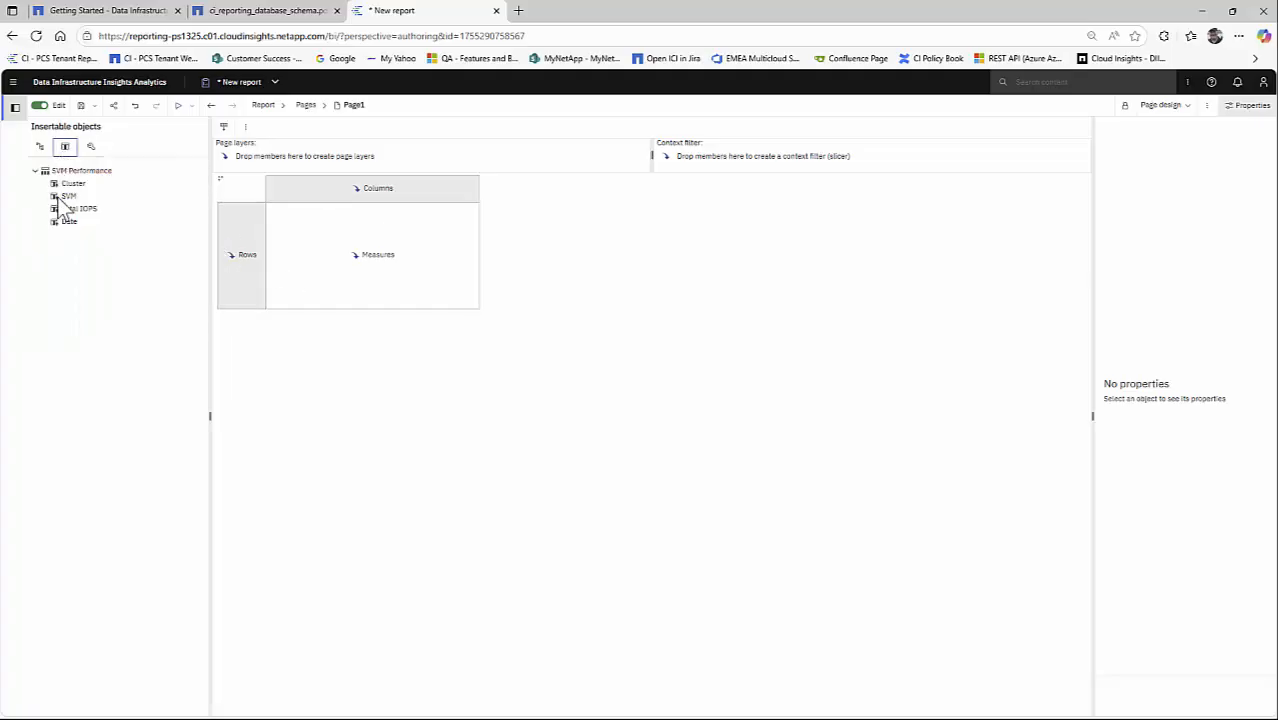
left_click_drag(75, 190, 232, 256)
left_click_drag(68, 197, 278, 232)
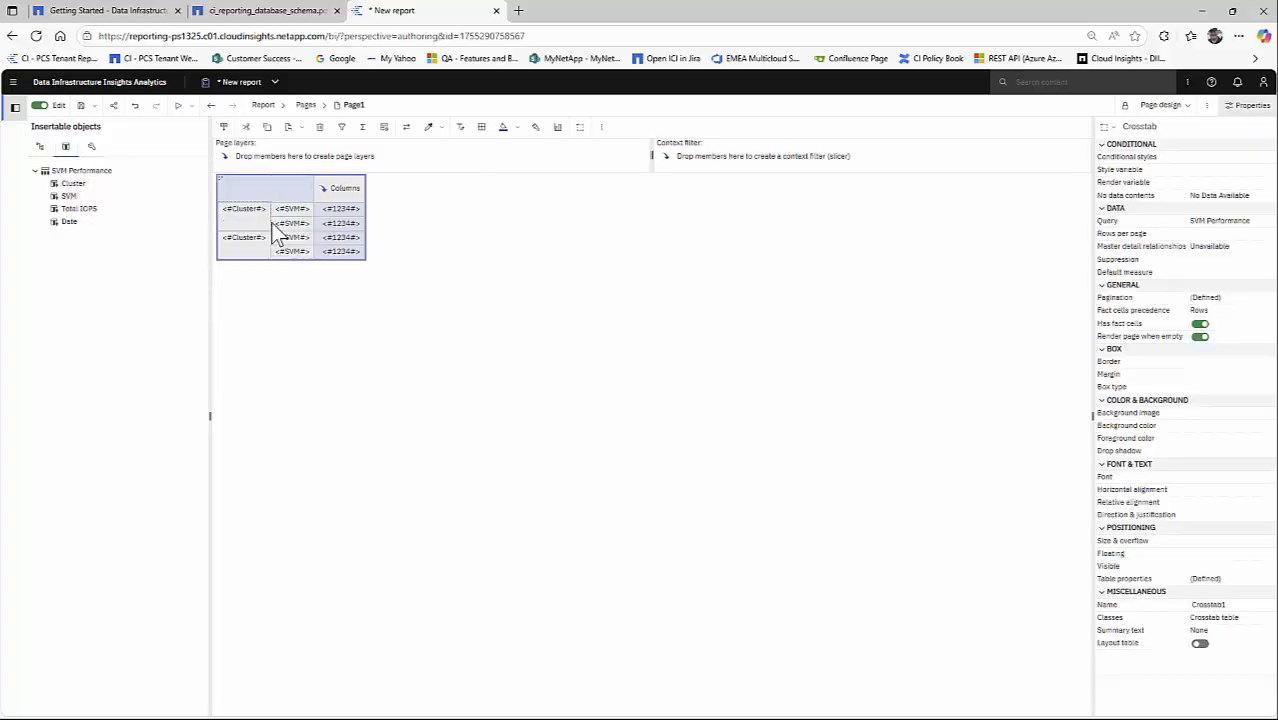
left_click(135, 105)
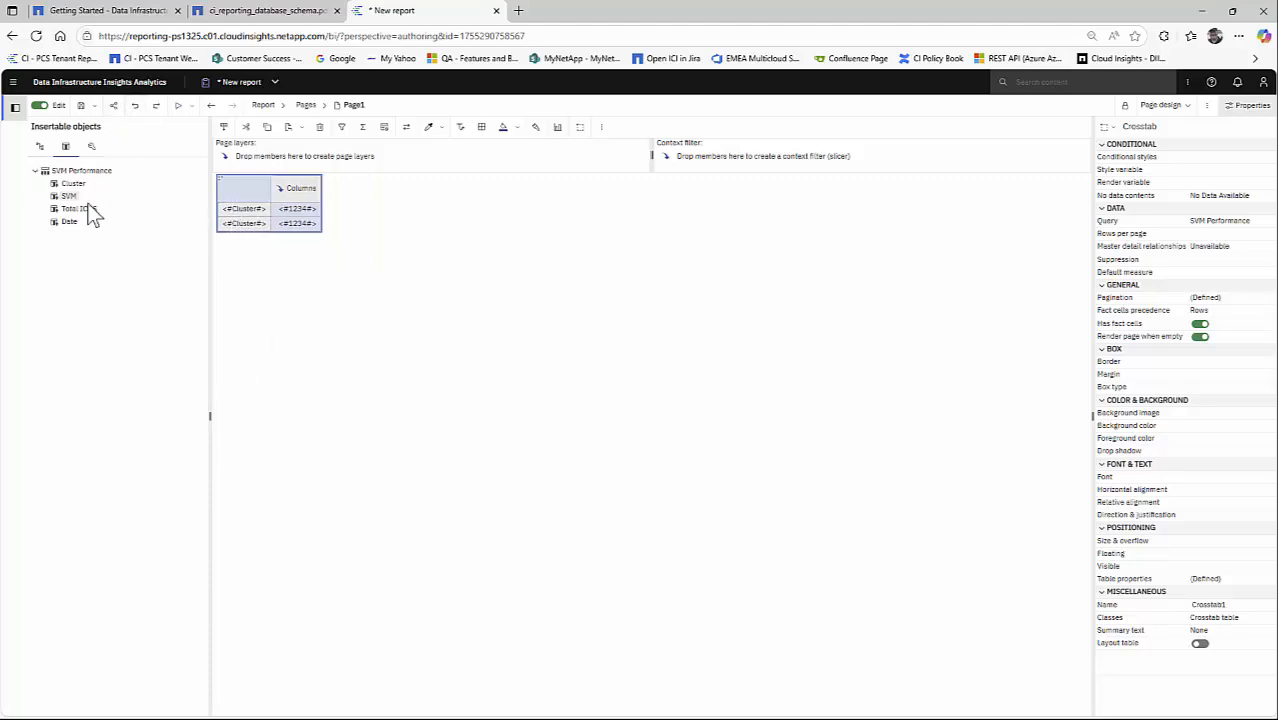
left_click_drag(261, 240, 268, 228)
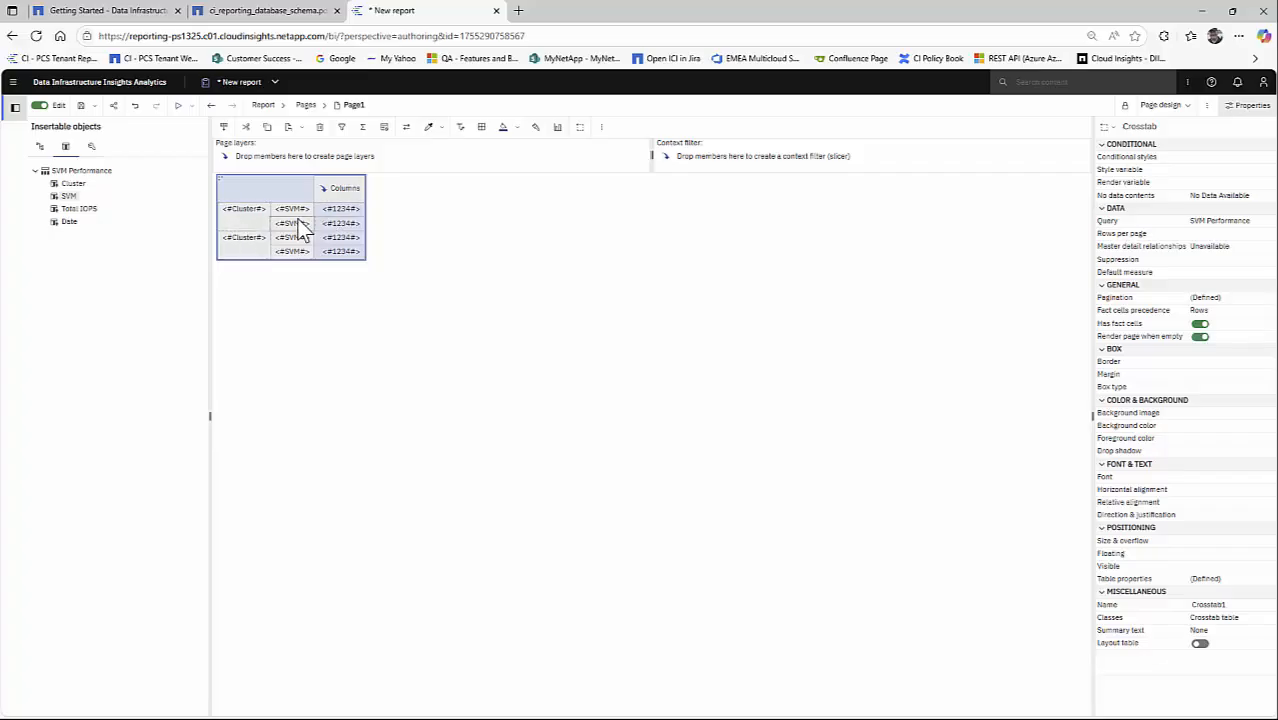
- Place Date in the crosstab columns and nest Total IOPS beneath it
mouse_move(70, 222)
left_mouse_down()
mouse_move(250, 225)
mouse_move(342, 194)
mouse_move(330, 220)
mouse_move(341, 198)
left_mouse_up()
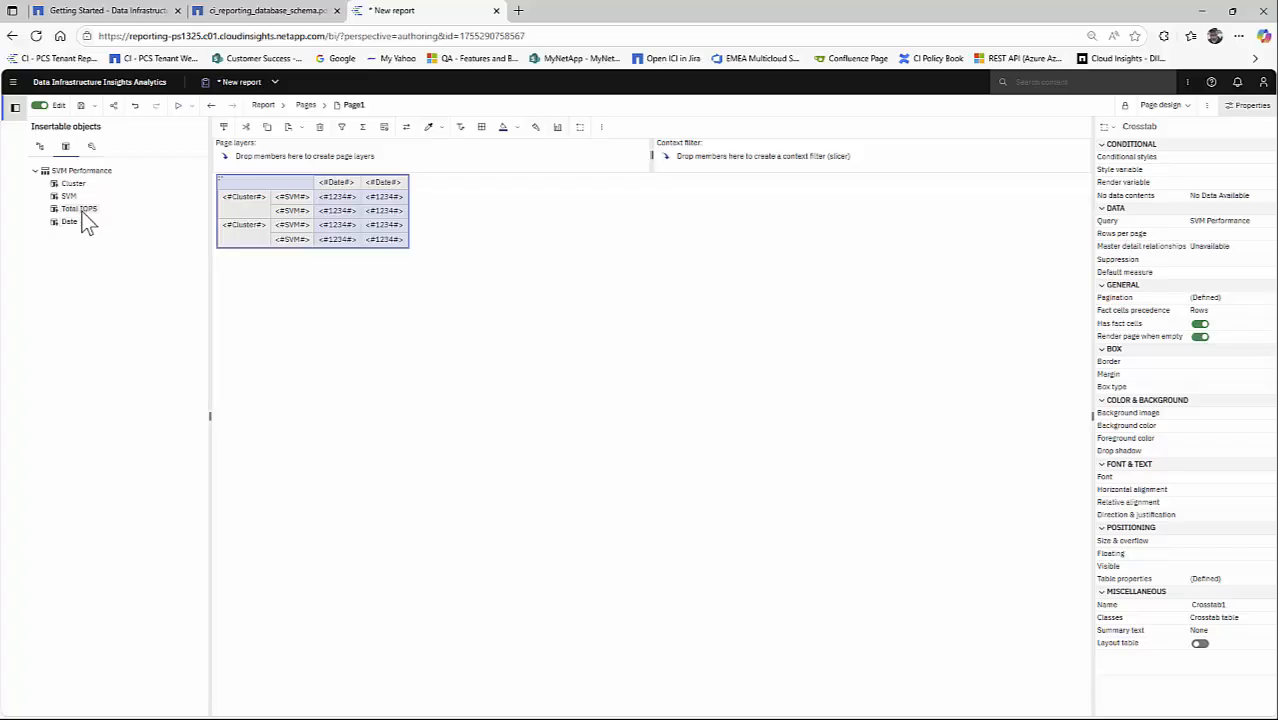
mouse_move(86, 222)
left_mouse_down()
mouse_move(325, 222)
mouse_move(336, 199)
left_mouse_up()
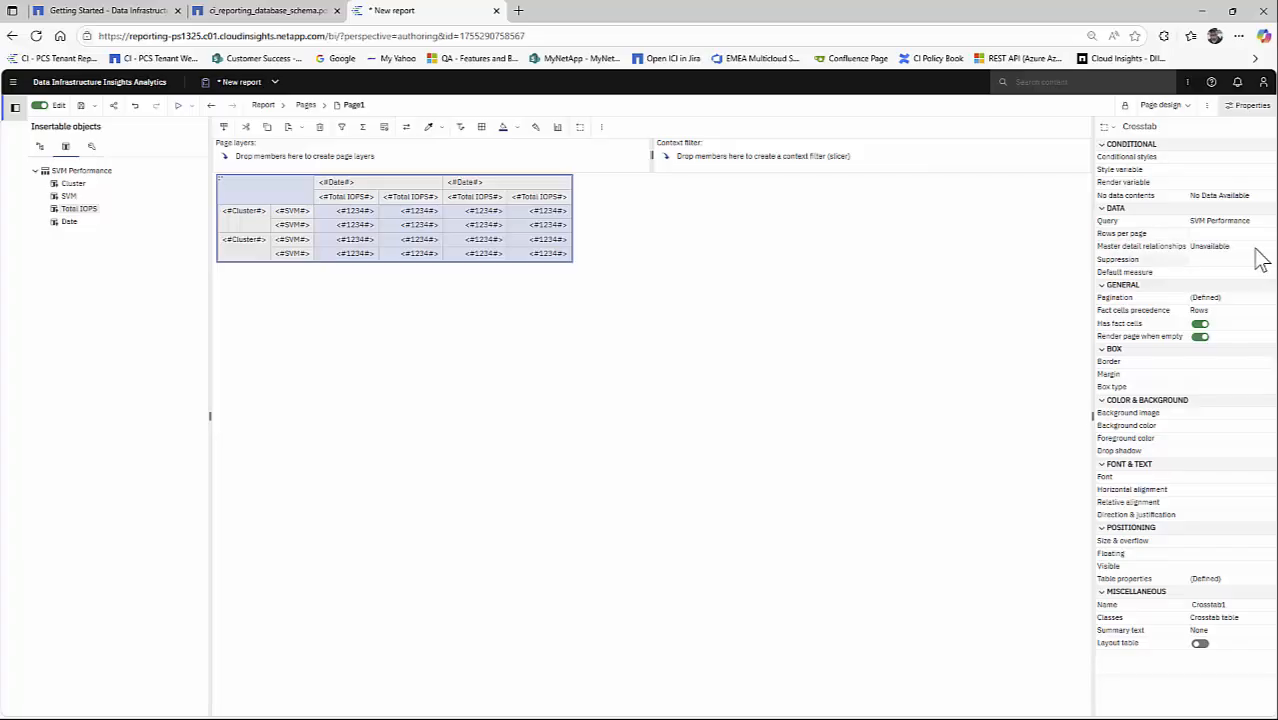
- Give the whole crosstab a 1 pt solid silver border on all sides
left_click(1267, 362)
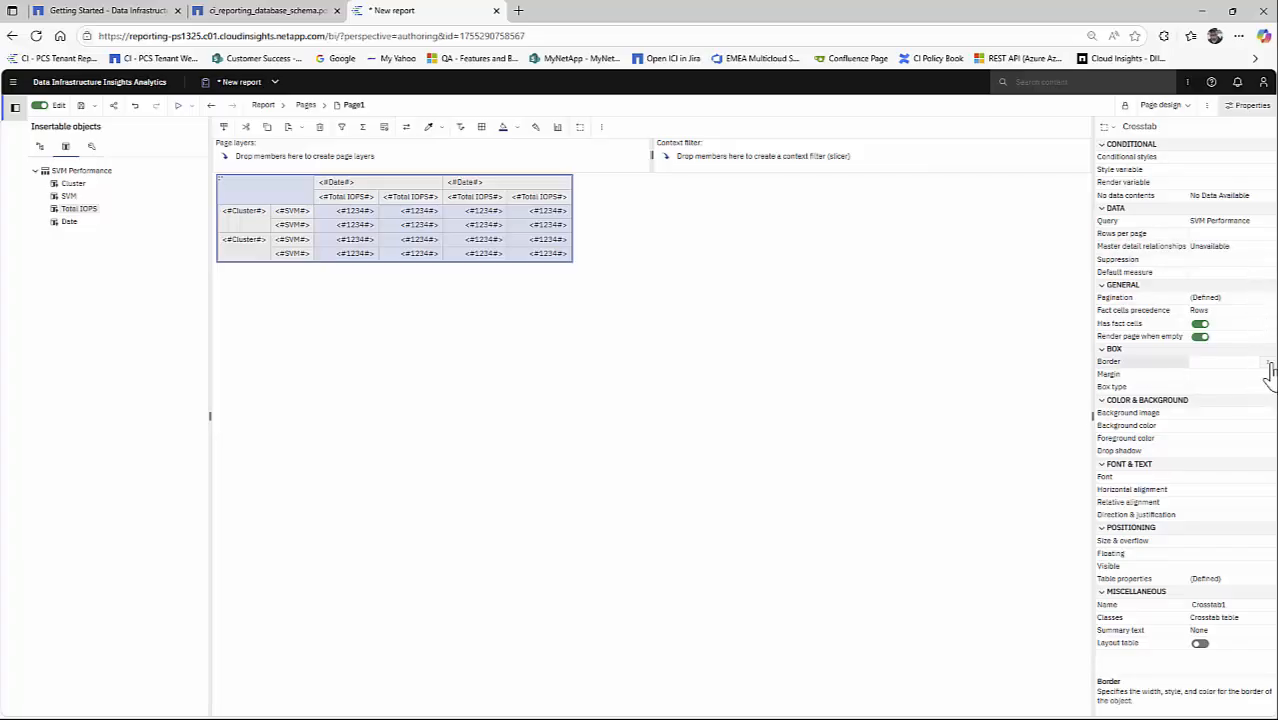
left_click(720, 350)
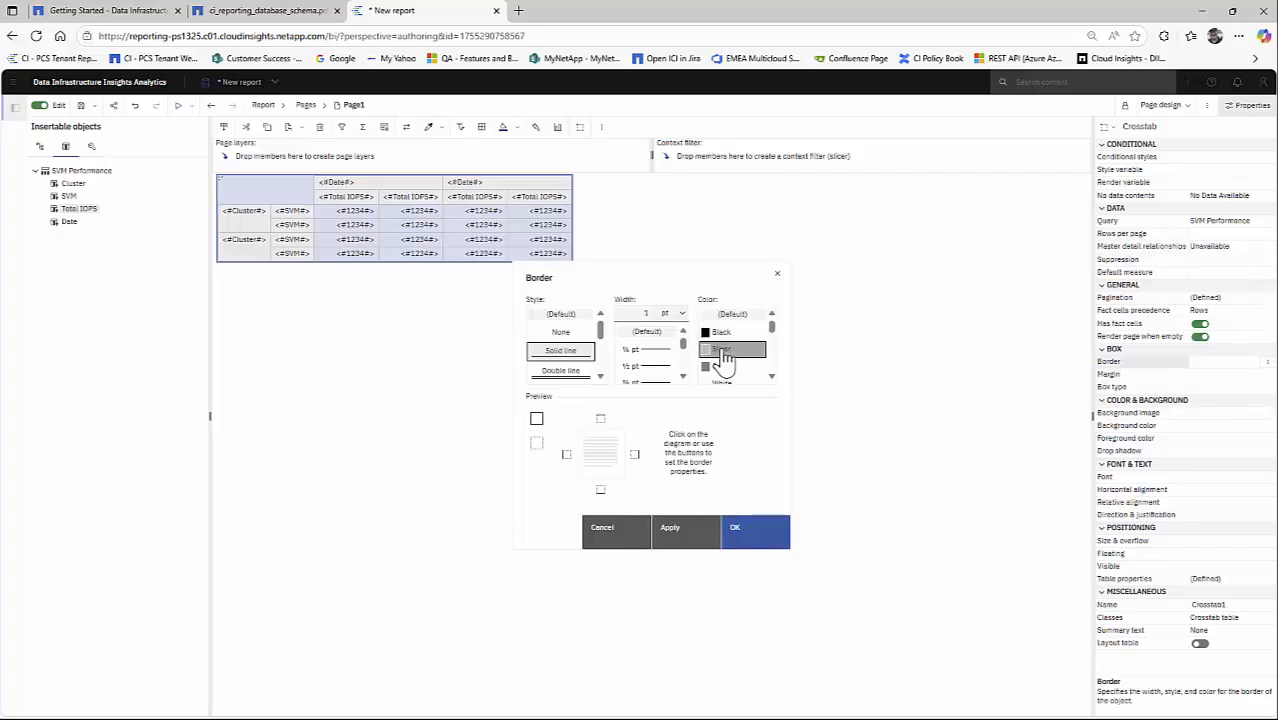
left_click(532, 421)
left_click(742, 532)
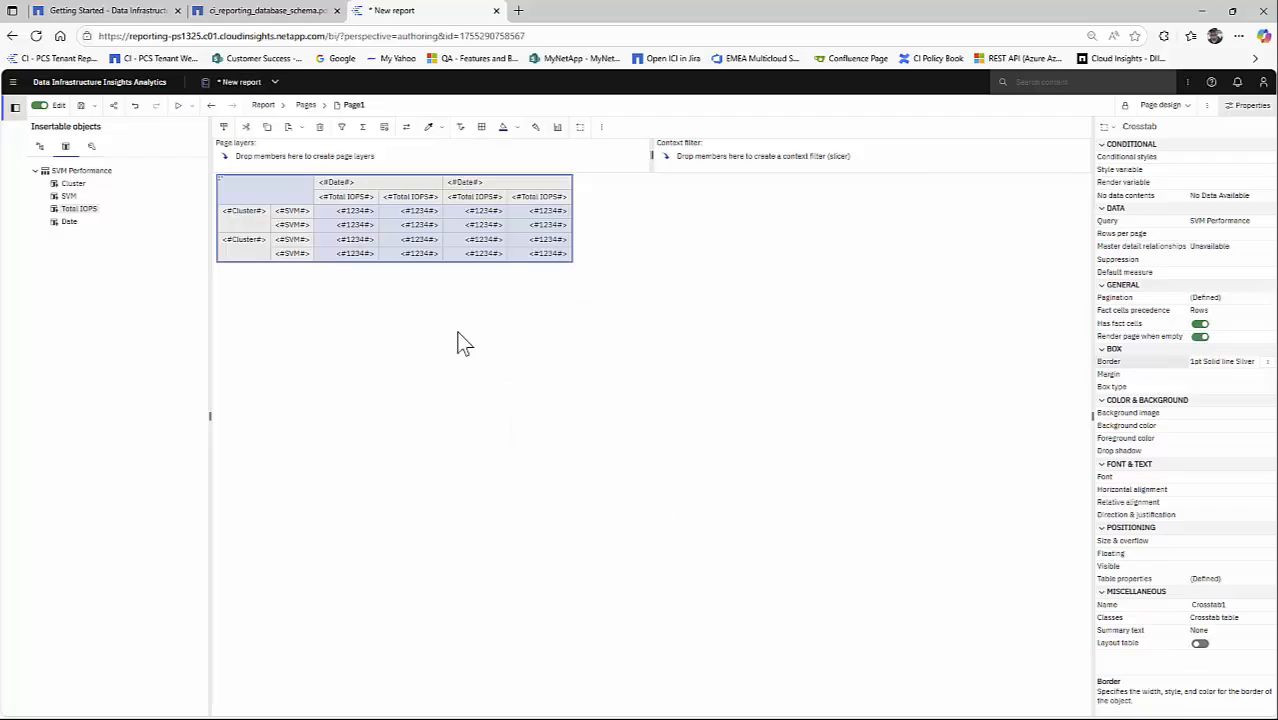
- Select the whole page containing the crosstab and set its width to 1000 px
left_click(305, 332)
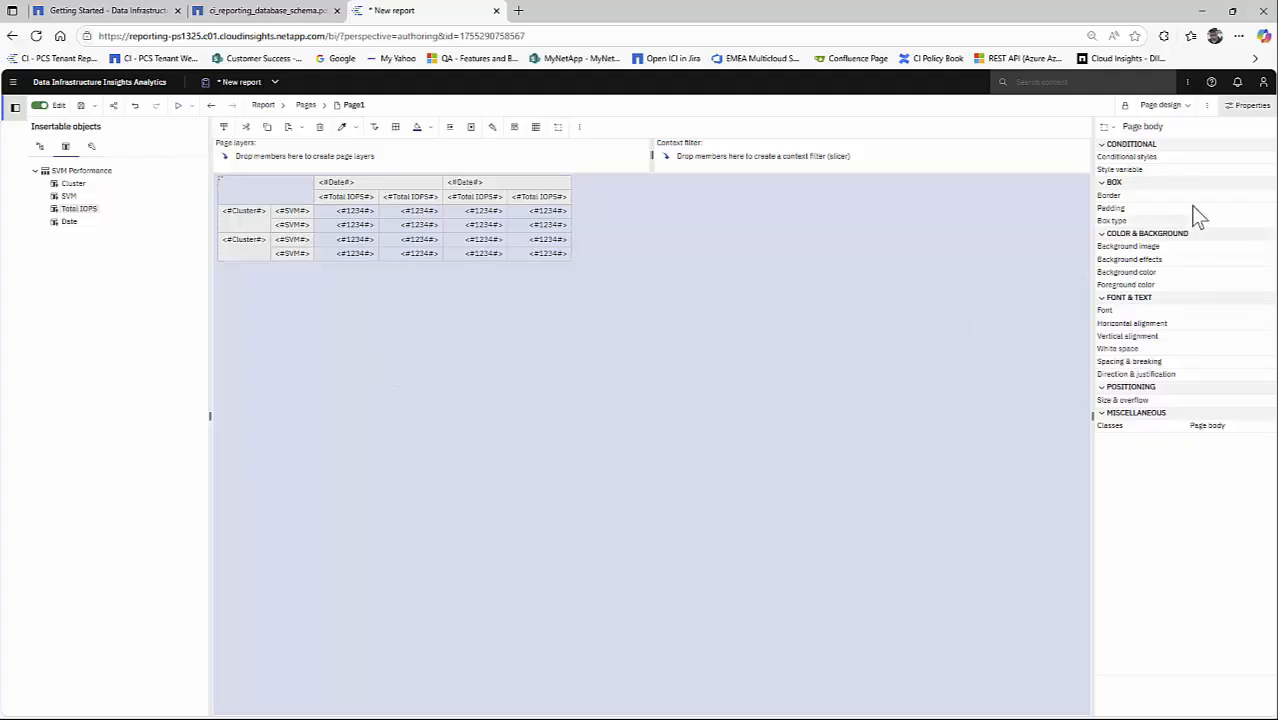
left_click(1113, 135)
left_click(1127, 147)
left_click(1265, 465)
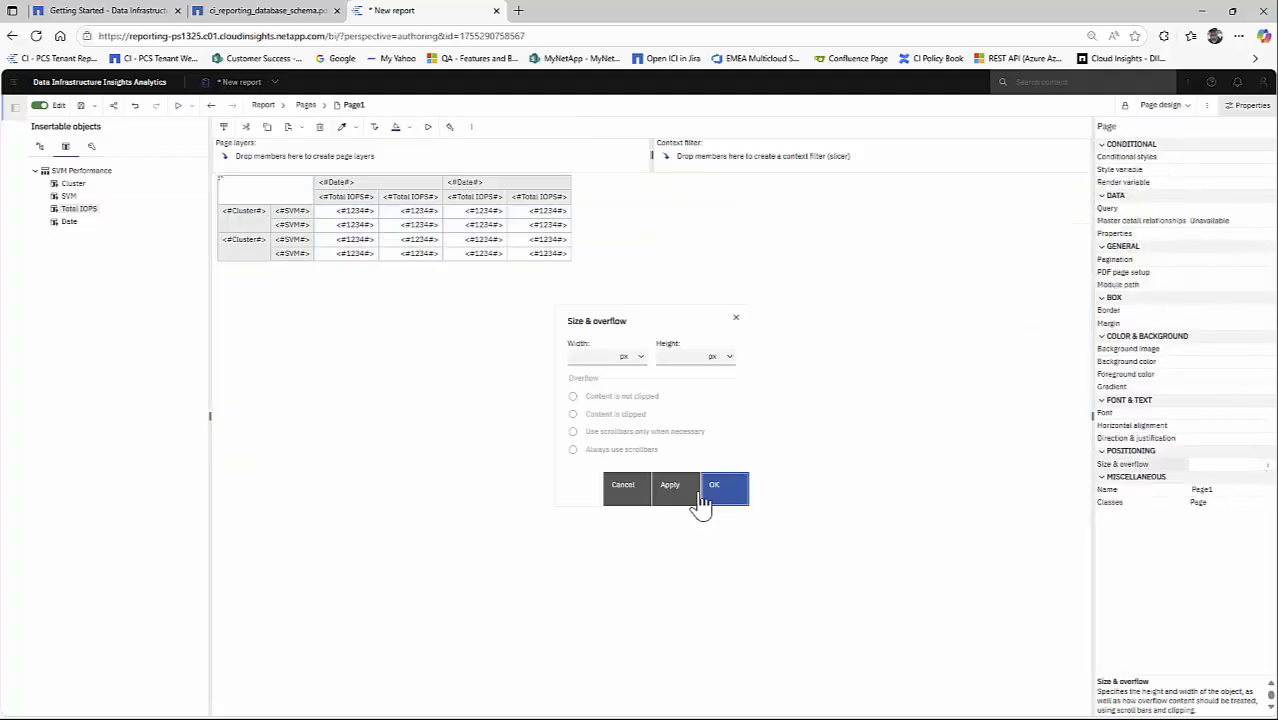
left_click(585, 358)
type("1000")
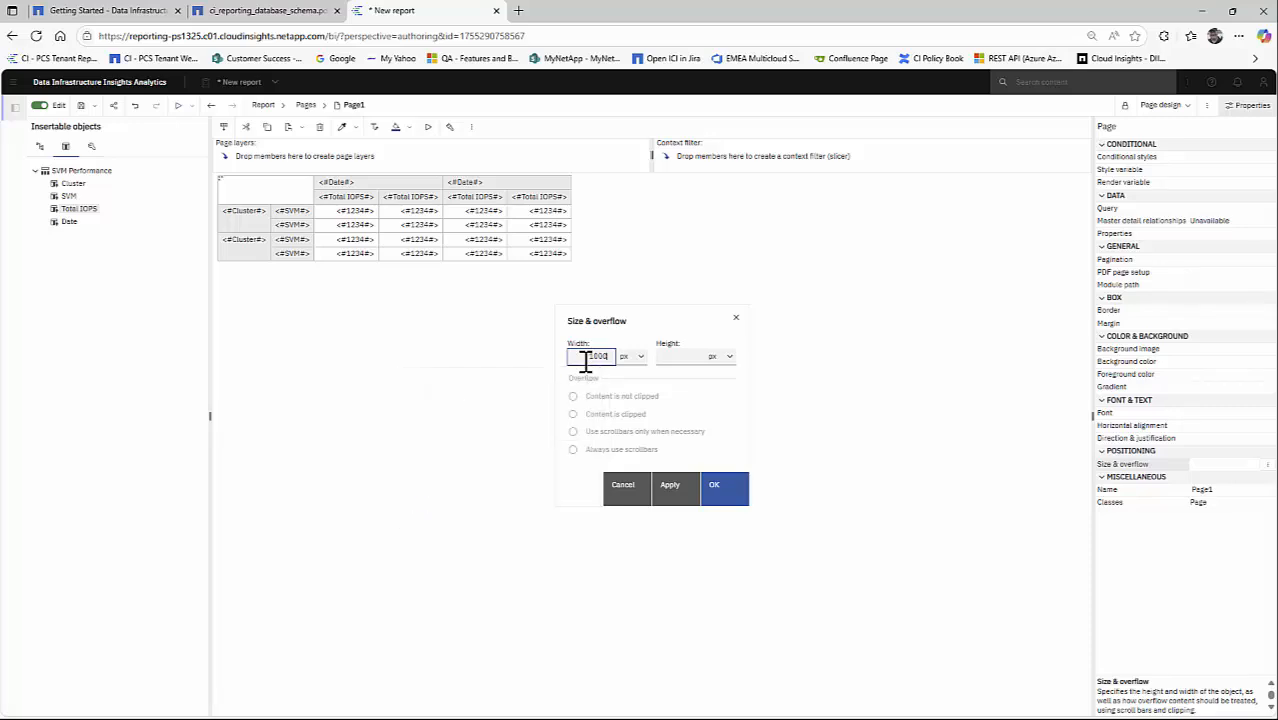
key("Return")
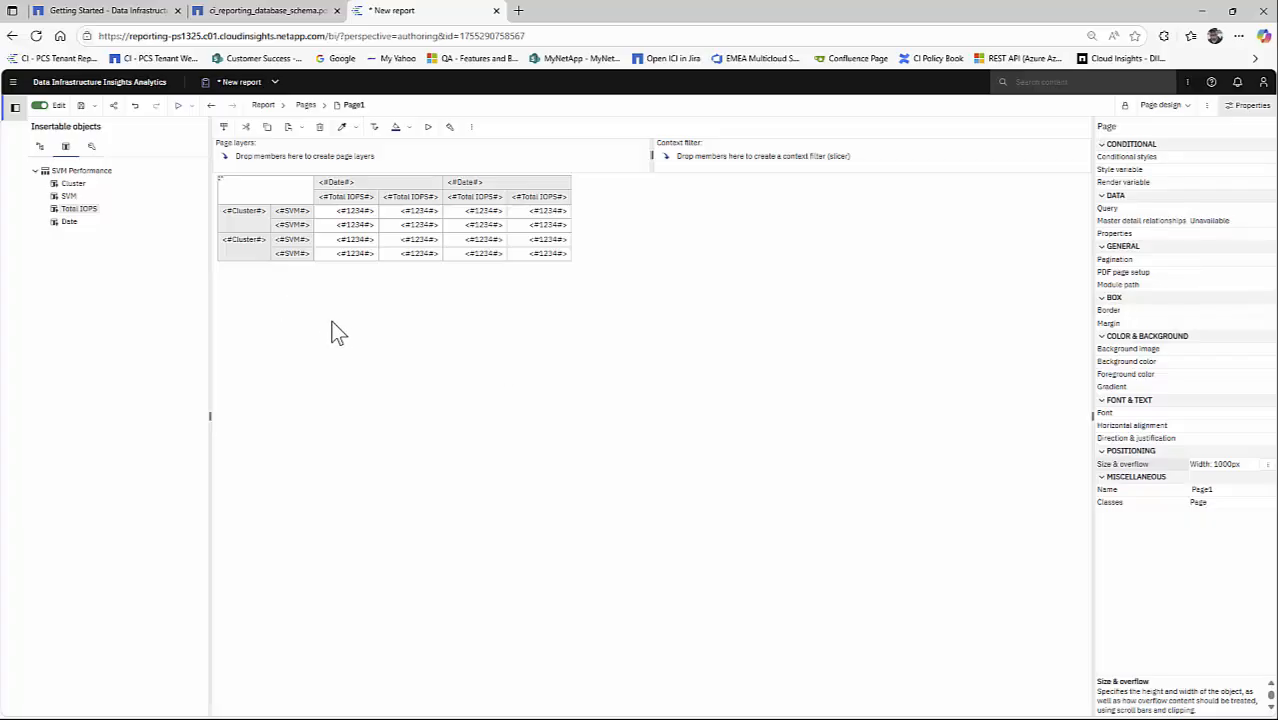
- Select the whole crosstab and set its width to 100%
left_click(222, 186)
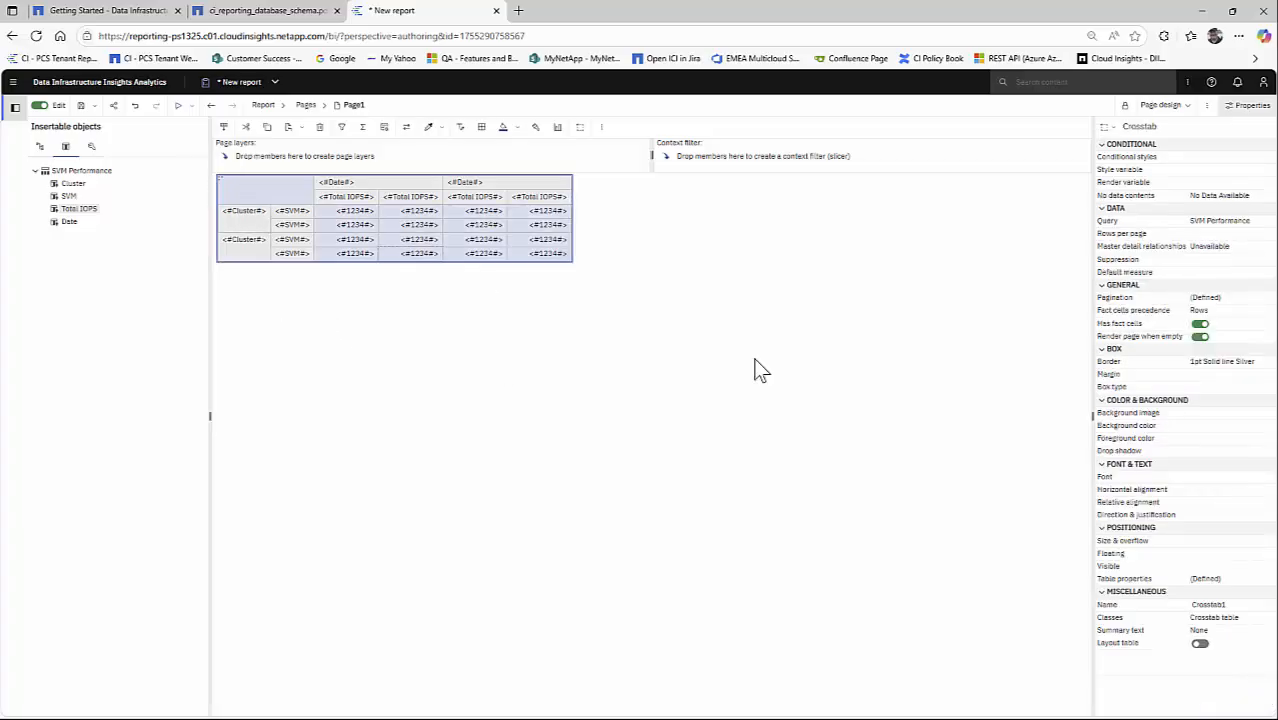
left_click(1262, 545)
left_click(1268, 541)
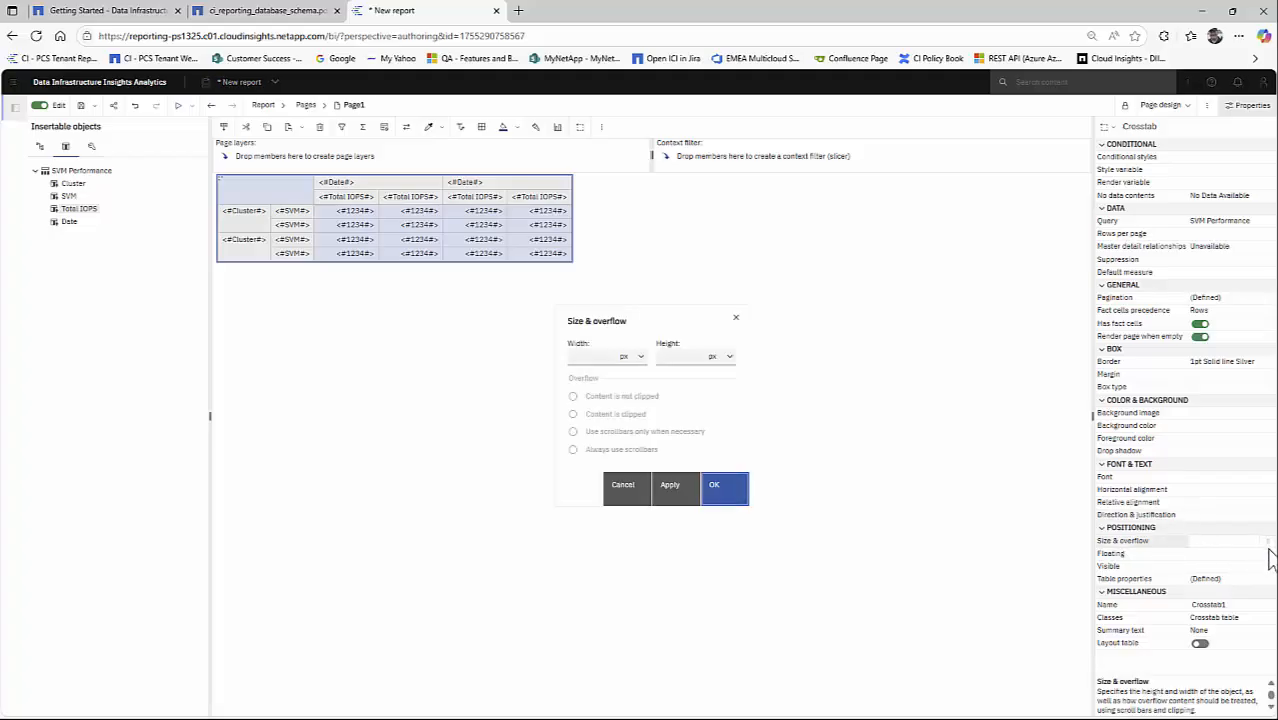
left_click(636, 364)
left_click(633, 391)
left_click(604, 357)
type("100")
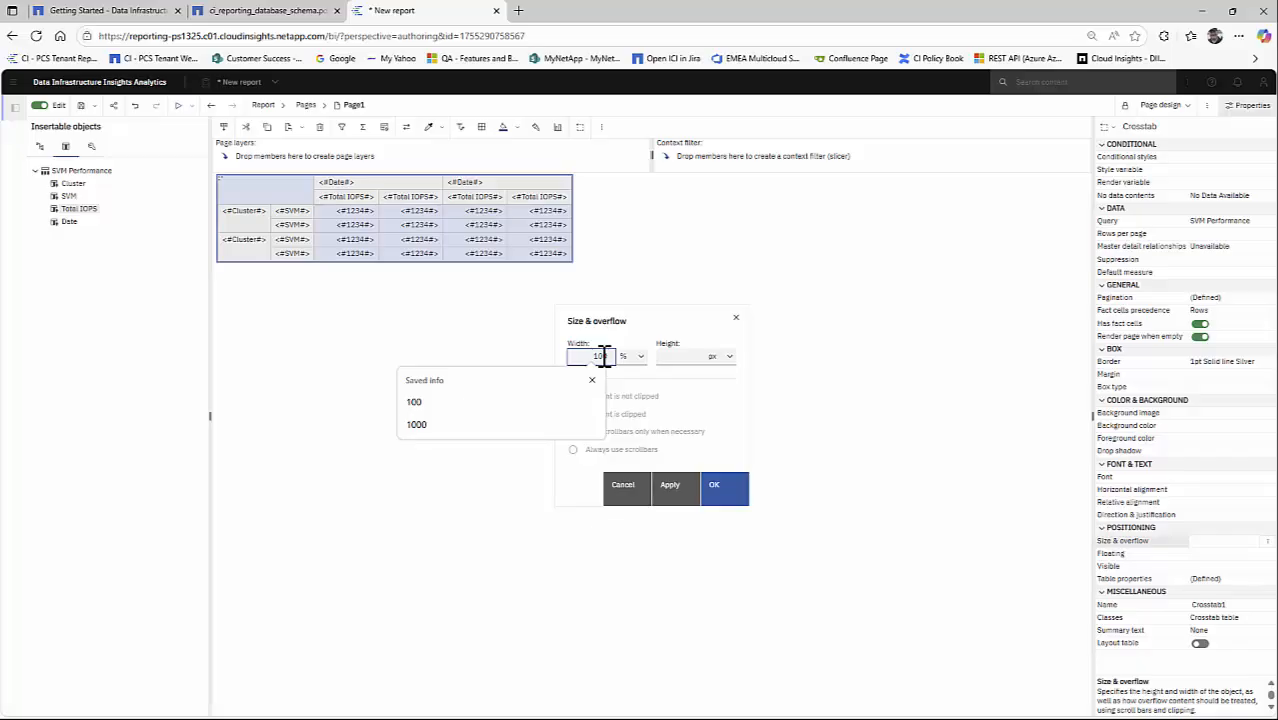
key("Return")
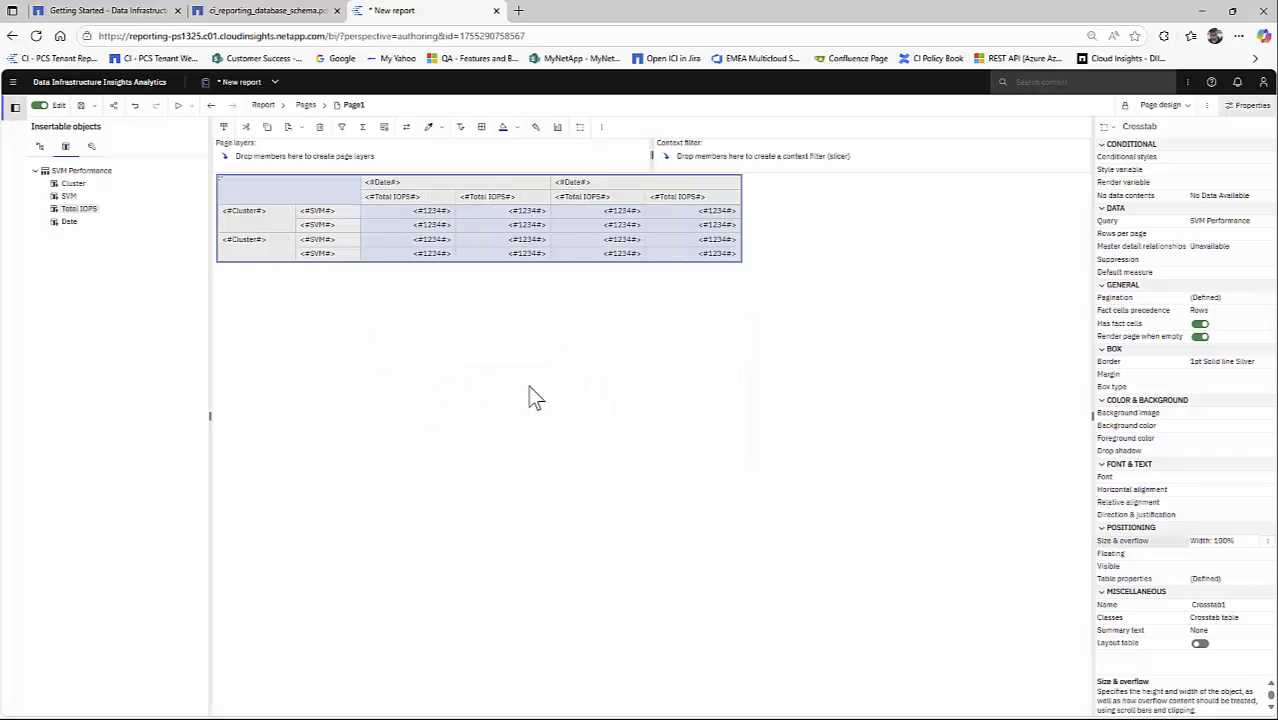
- Create a header for the Cluster row members of the crosstab
left_click(290, 228)
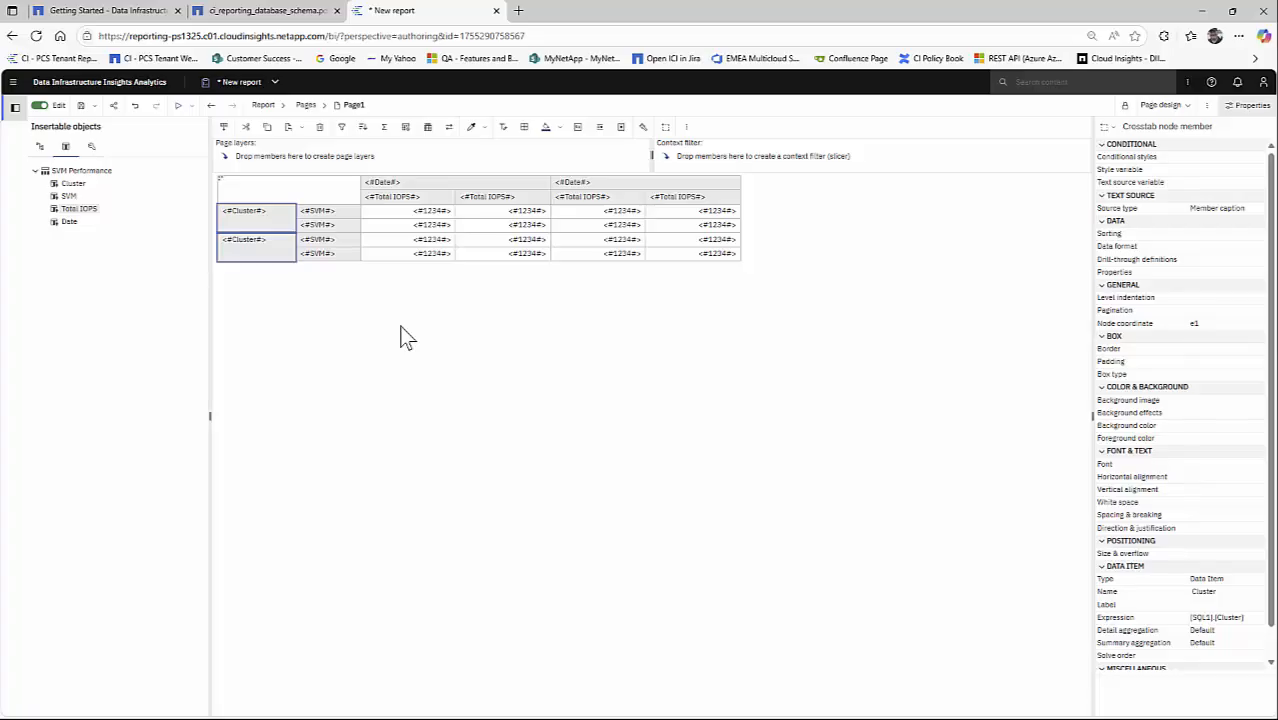
left_click(327, 245)
left_click(263, 228)
left_click(686, 128)
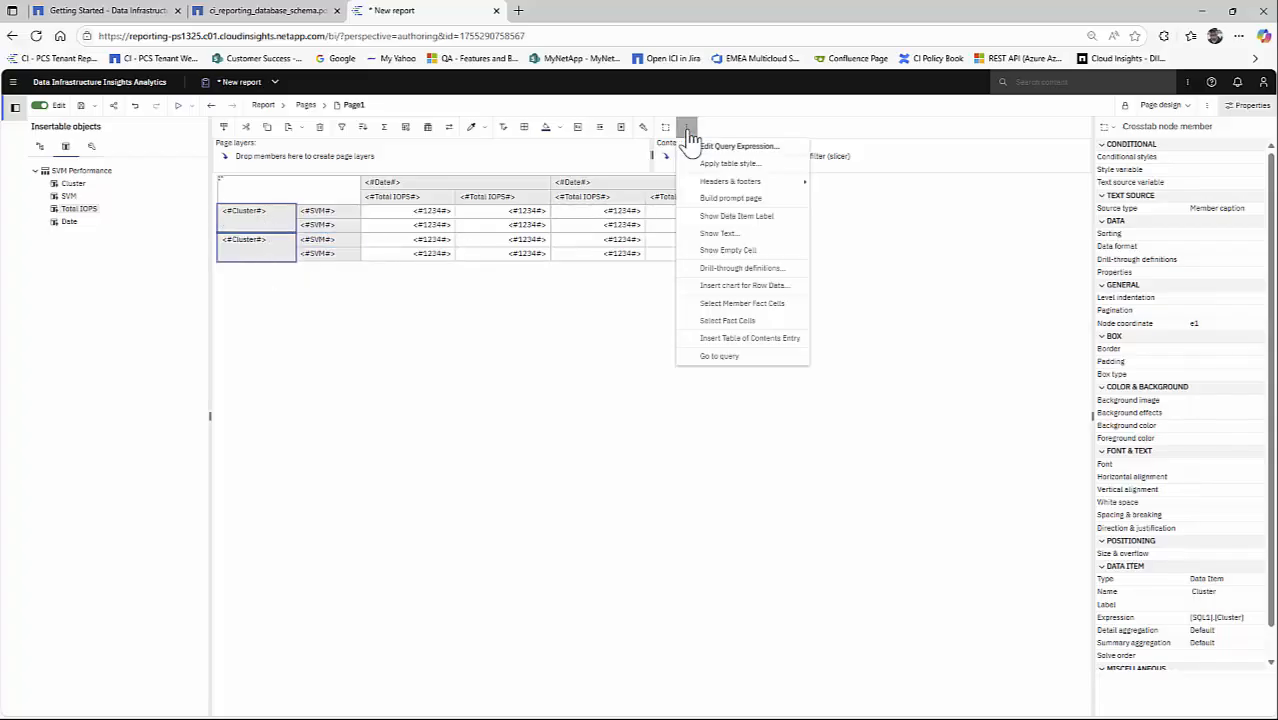
mouse_move(762, 186)
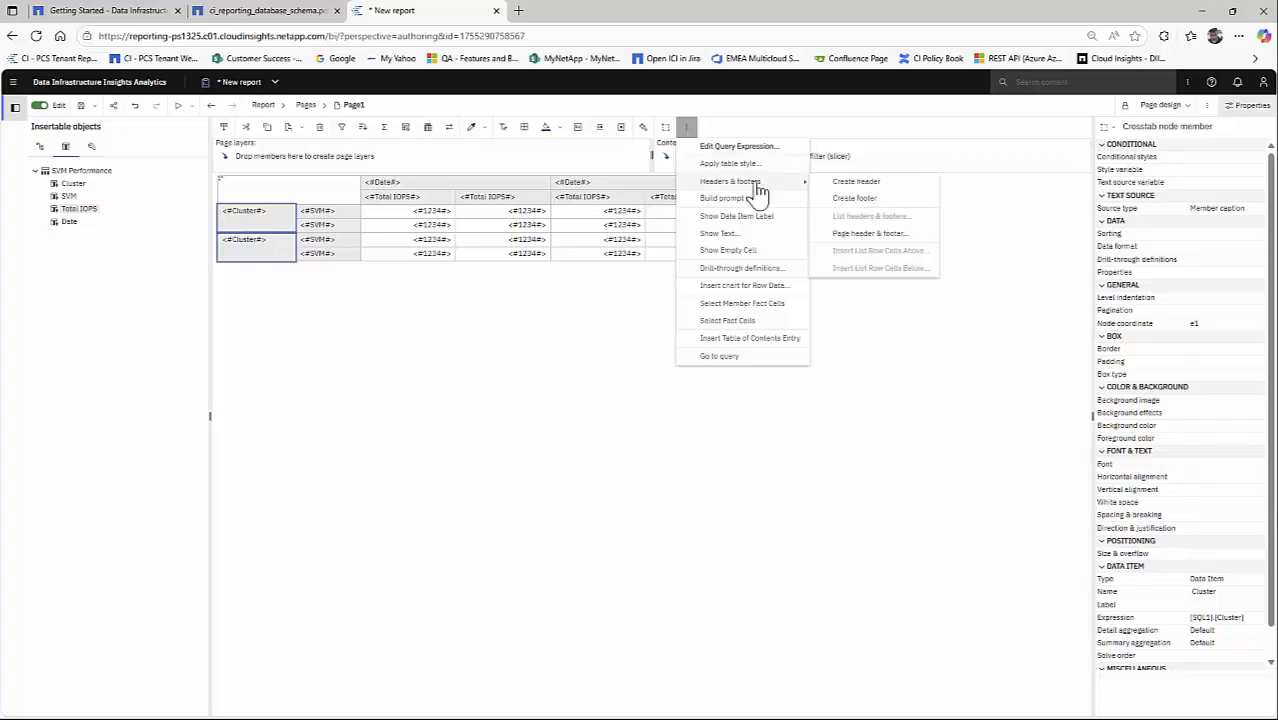
left_click(855, 190)
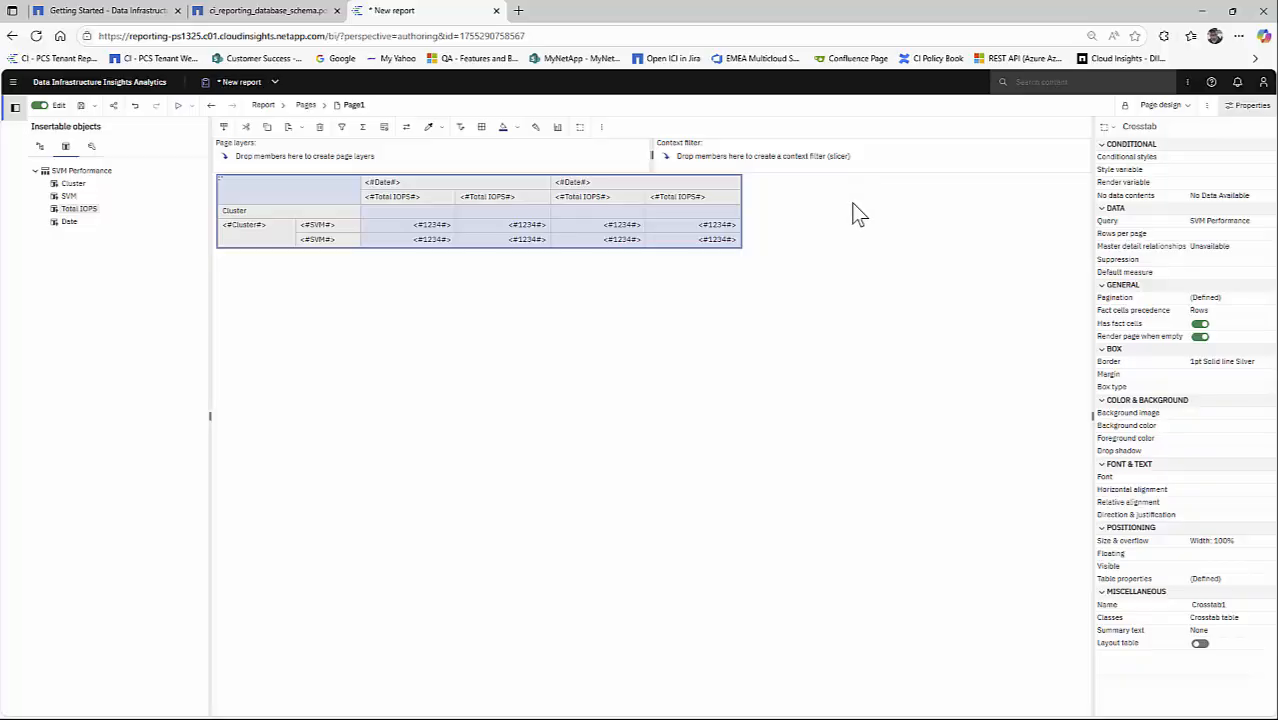
- Create a header for the nested SVM row members of the crosstab
left_click(345, 233)
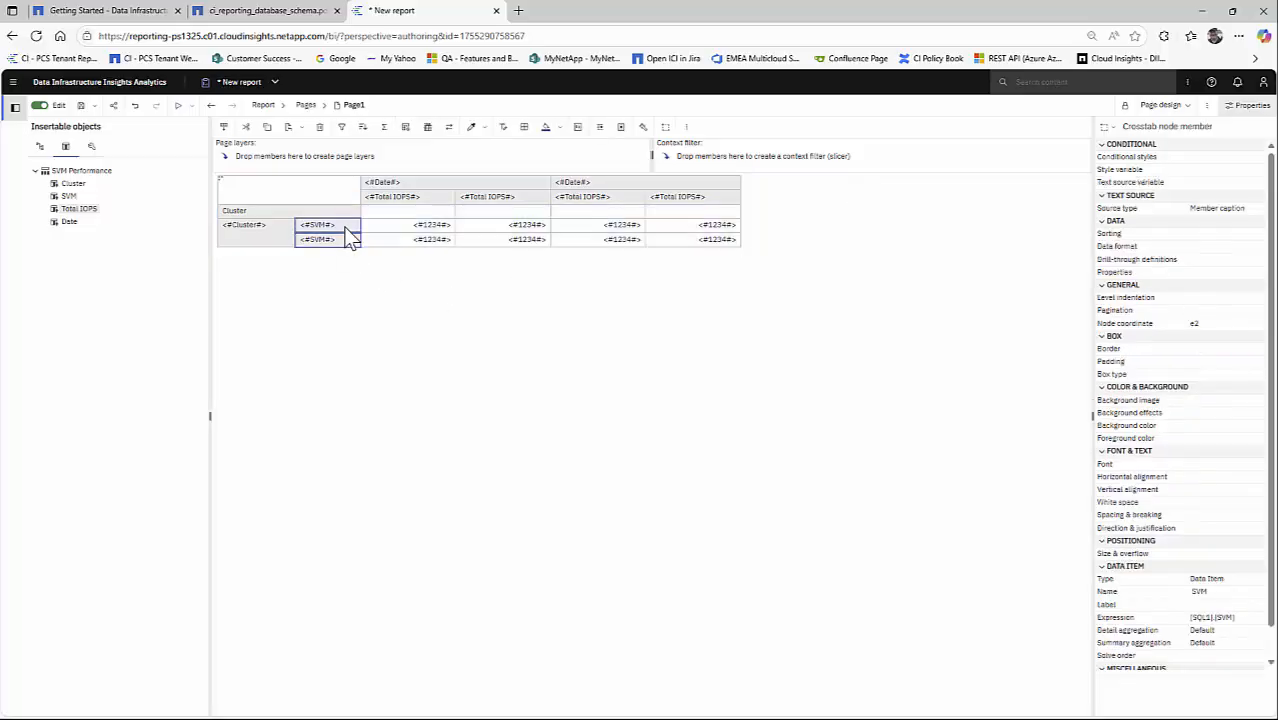
left_click(689, 129)
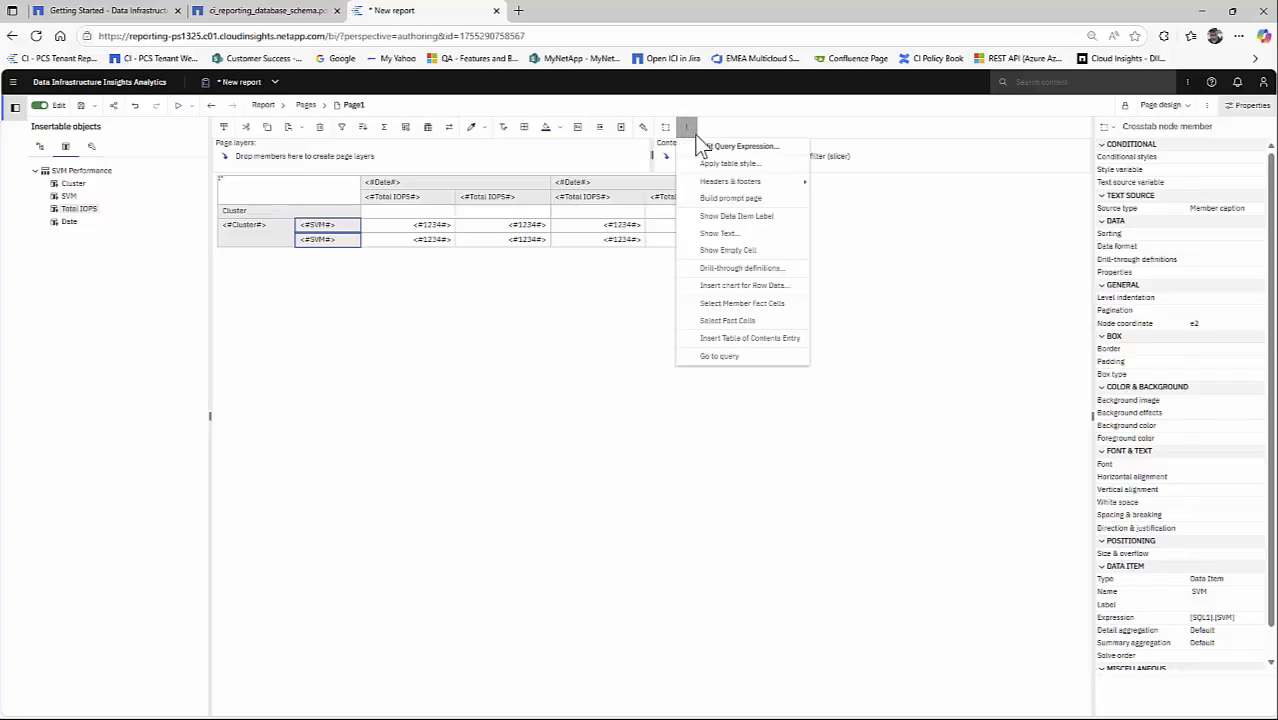
mouse_move(748, 185)
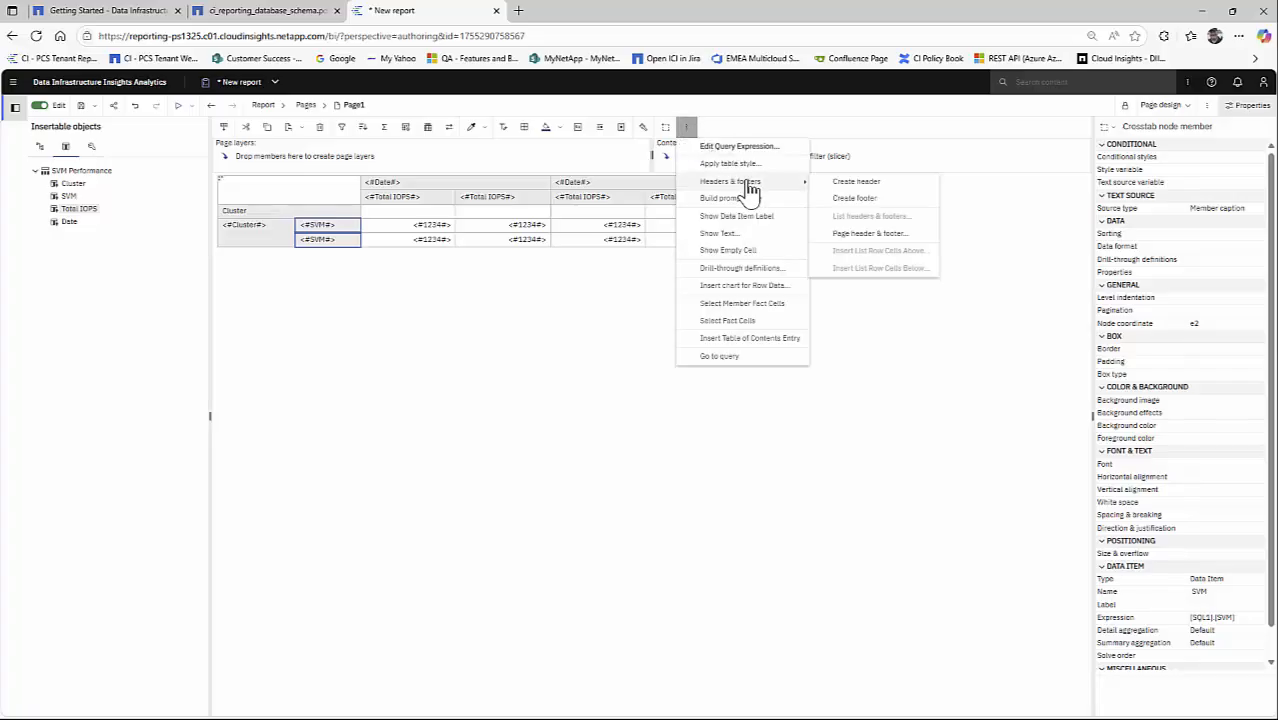
left_click(850, 186)
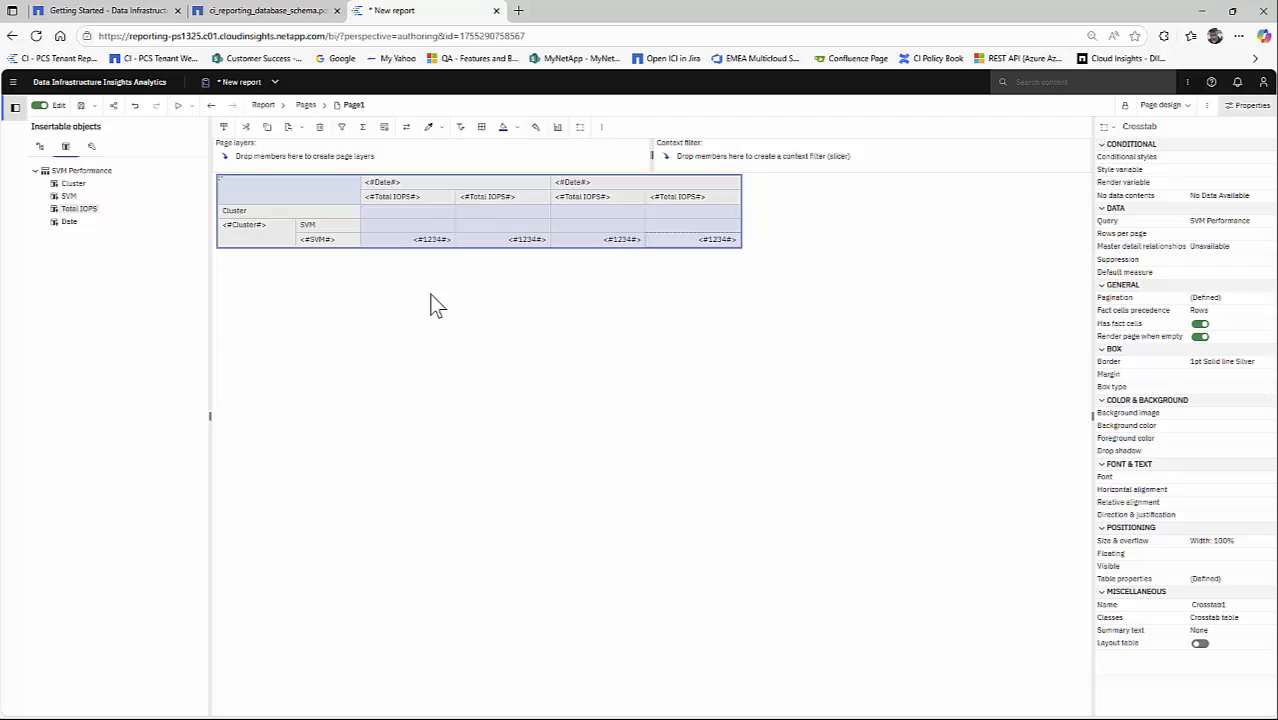
- Move the SVM header up beside the Cluster header so both share one row
left_click(330, 229)
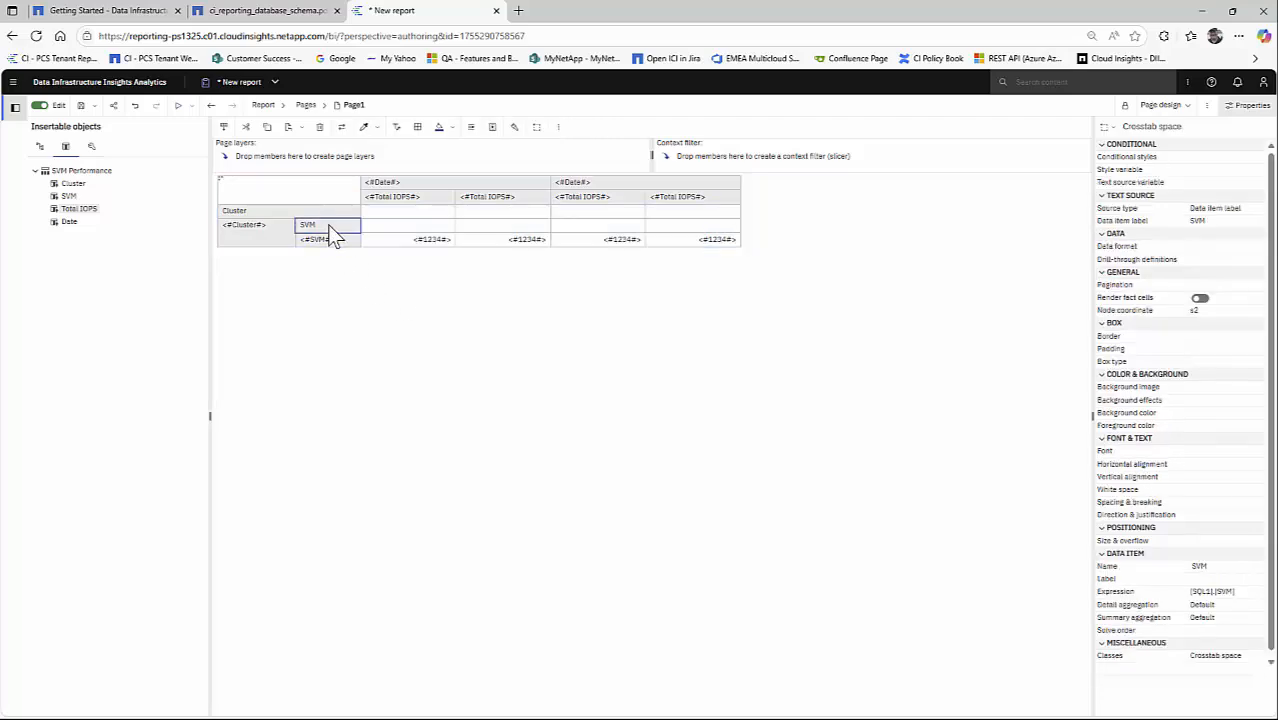
mouse_move(323, 229)
left_mouse_down()
mouse_move(354, 216)
mouse_move(337, 228)
mouse_move(257, 209)
mouse_move(317, 210)
left_mouse_up()
left_click(290, 212)
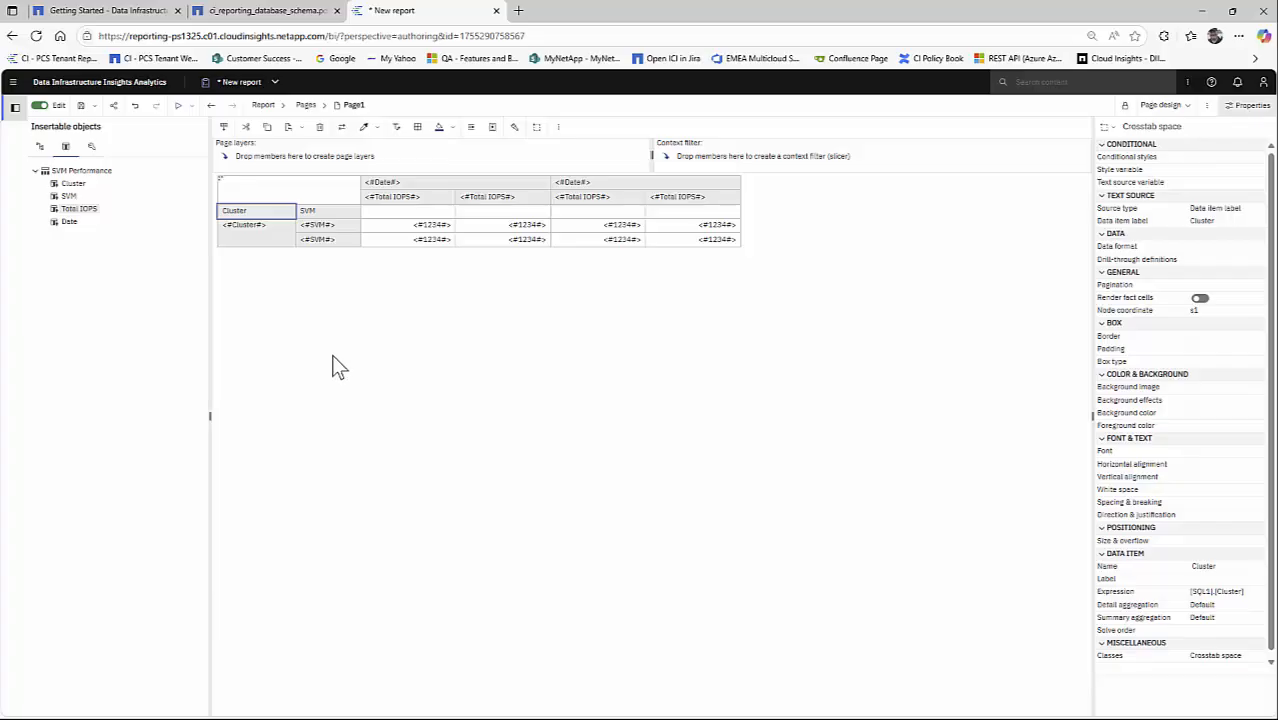
- Set the background color of the Cluster and SVM row members in the crosstab to White
left_click(239, 240)
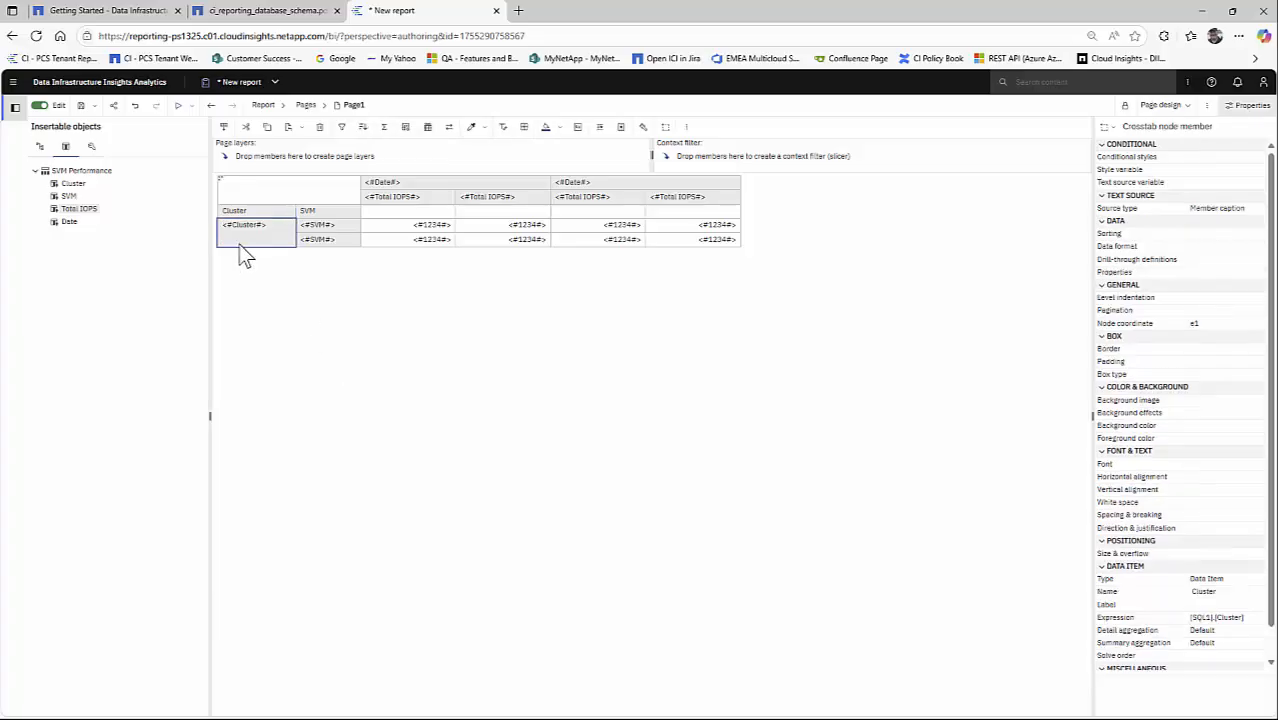
left_click(350, 225)
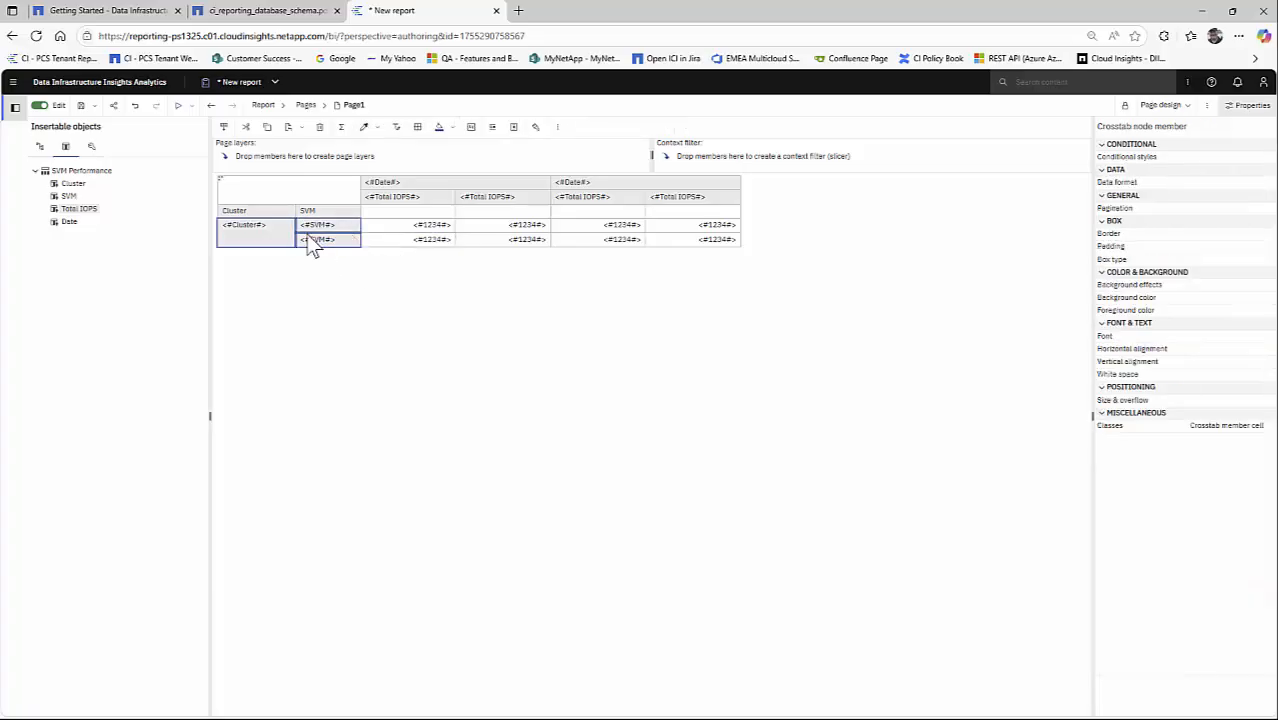
left_click(1267, 298)
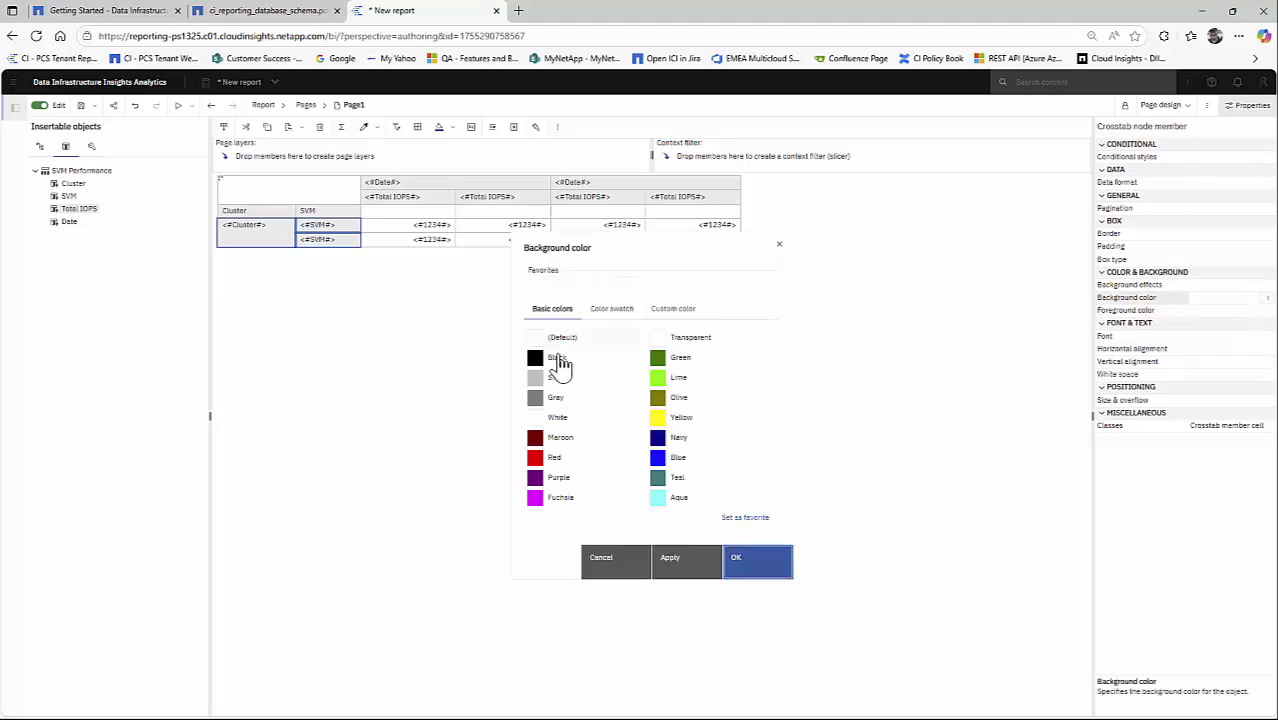
left_click(553, 417)
left_click(752, 568)
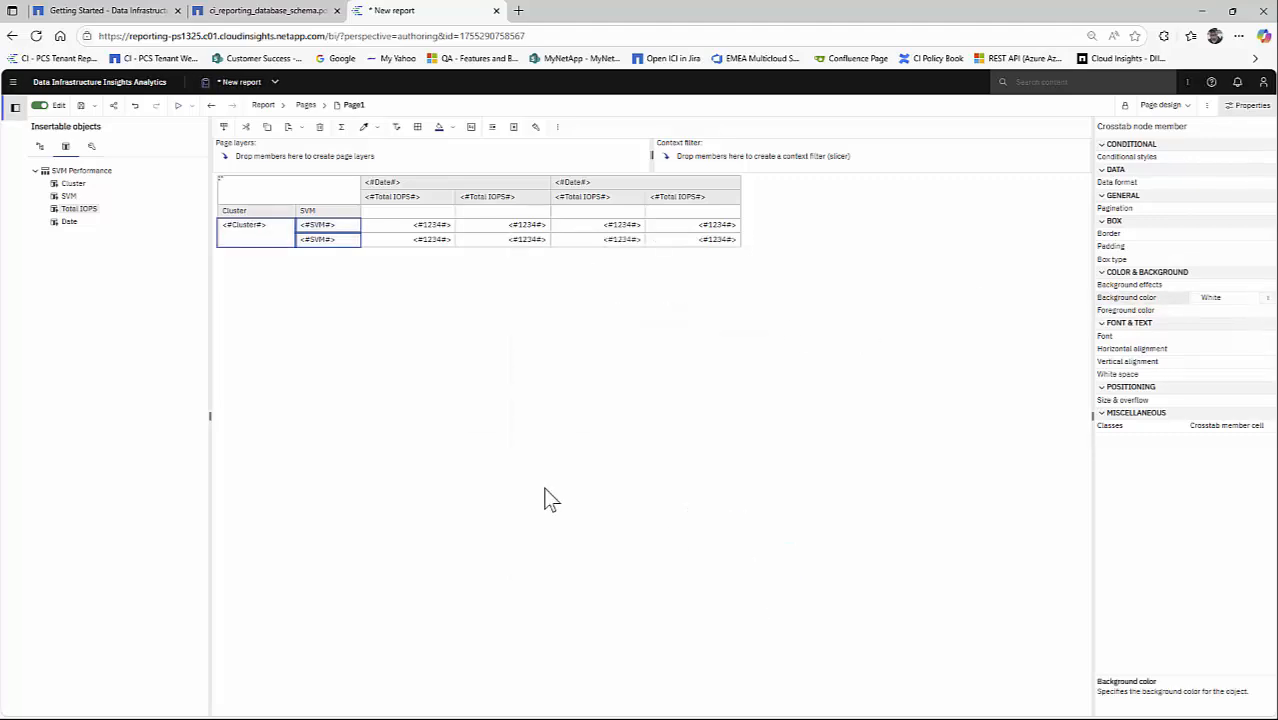
left_click(341, 347)
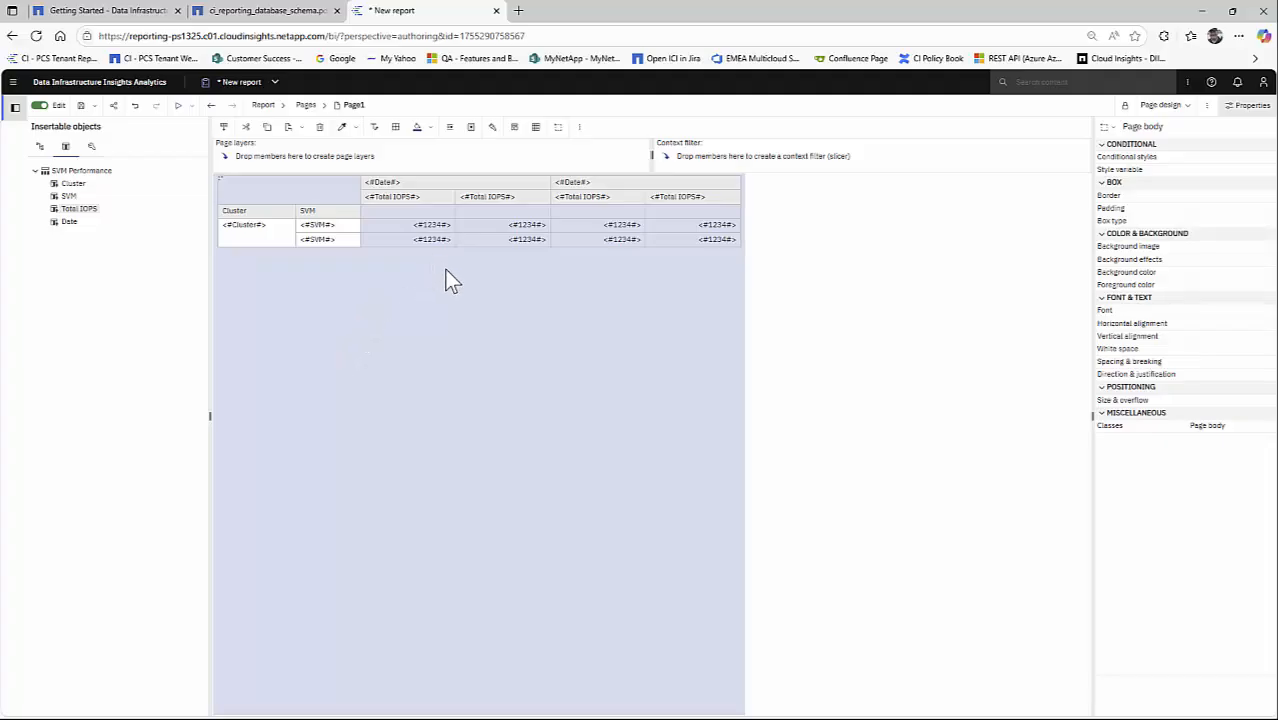
- Set the text source type of the Date column members to Data item value
left_click(421, 182)
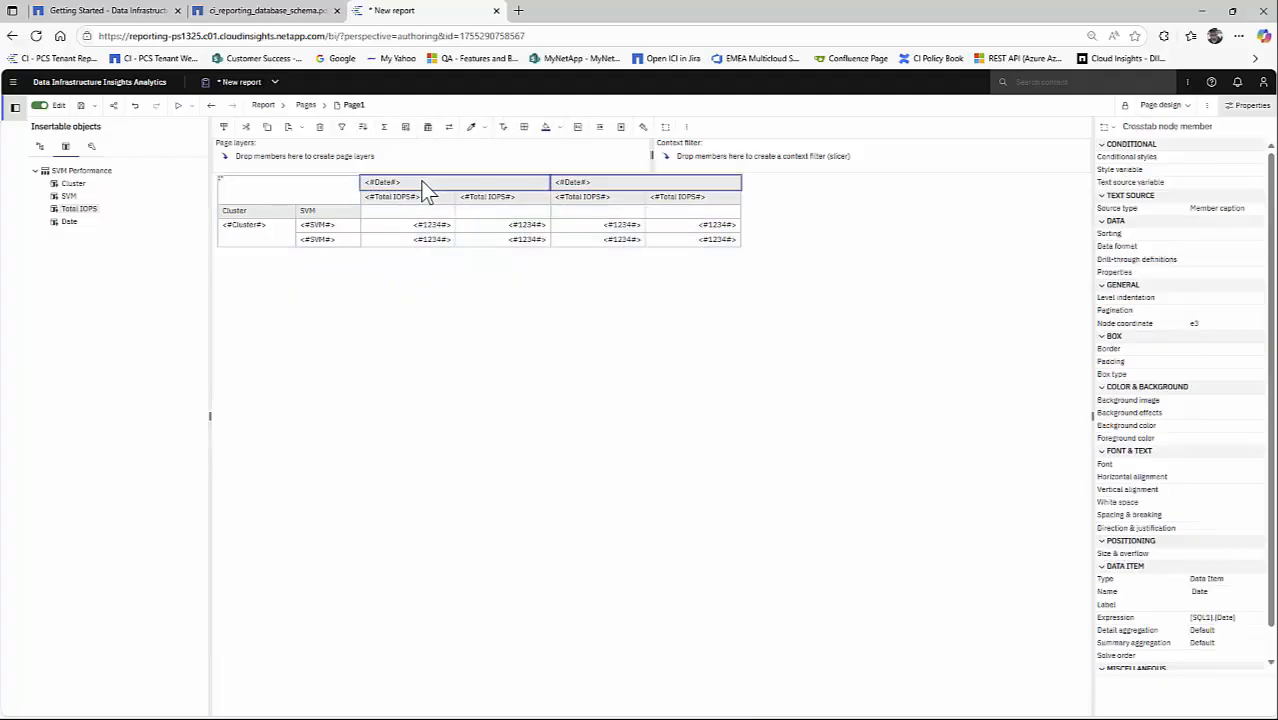
left_click(1258, 210)
left_click(1232, 241)
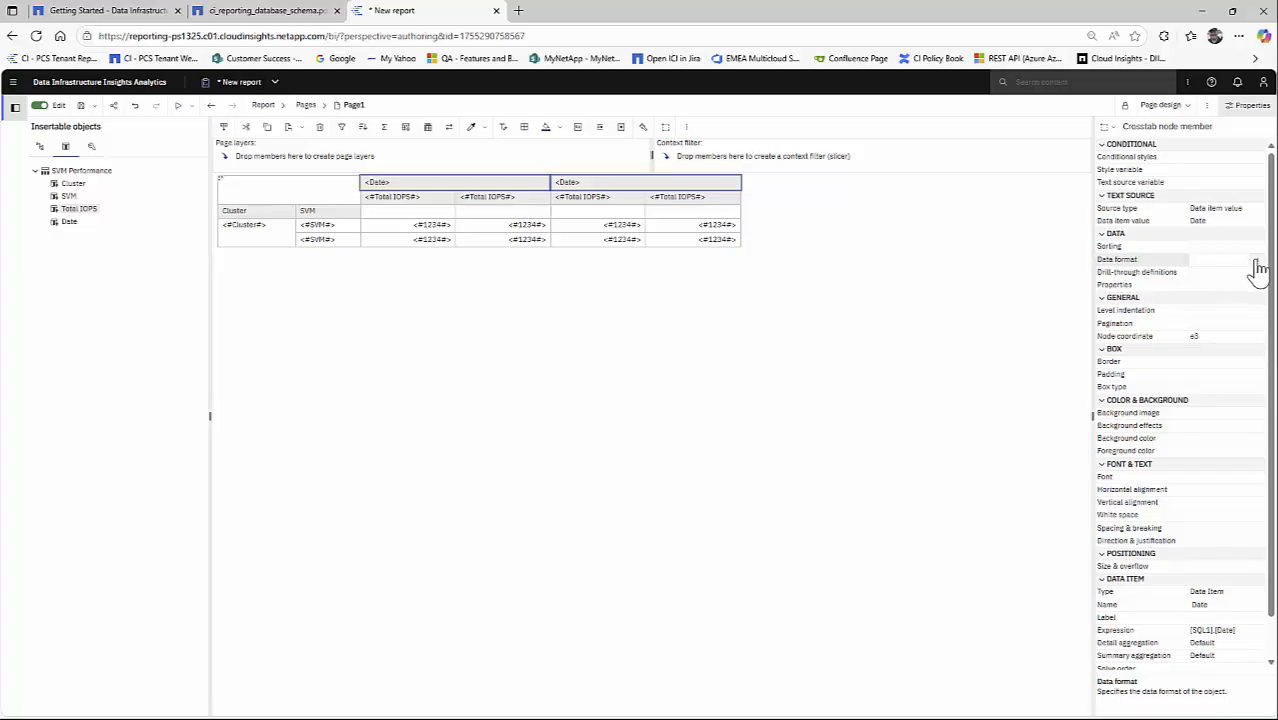
- Set the Date column members' data format to Date with the pattern MM-dd-yyyy
left_click(1257, 262)
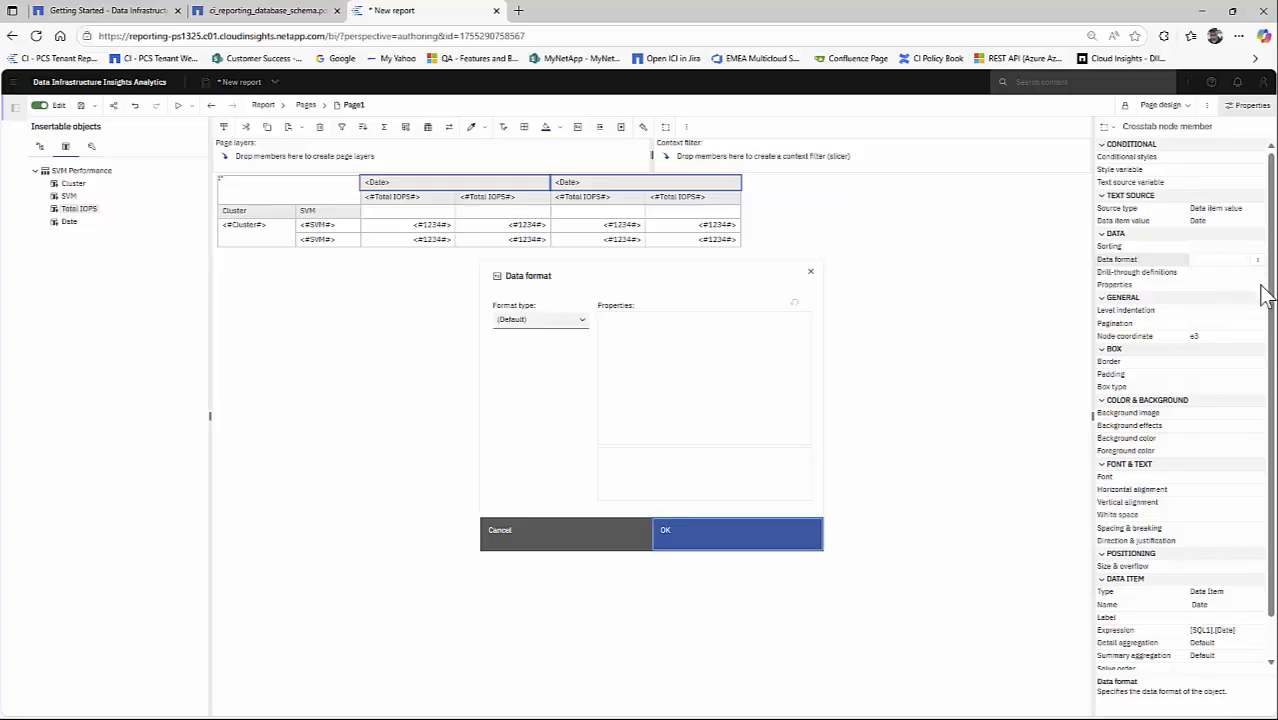
left_click(542, 320)
left_click(512, 428)
scroll(720, 415, "down", 5)
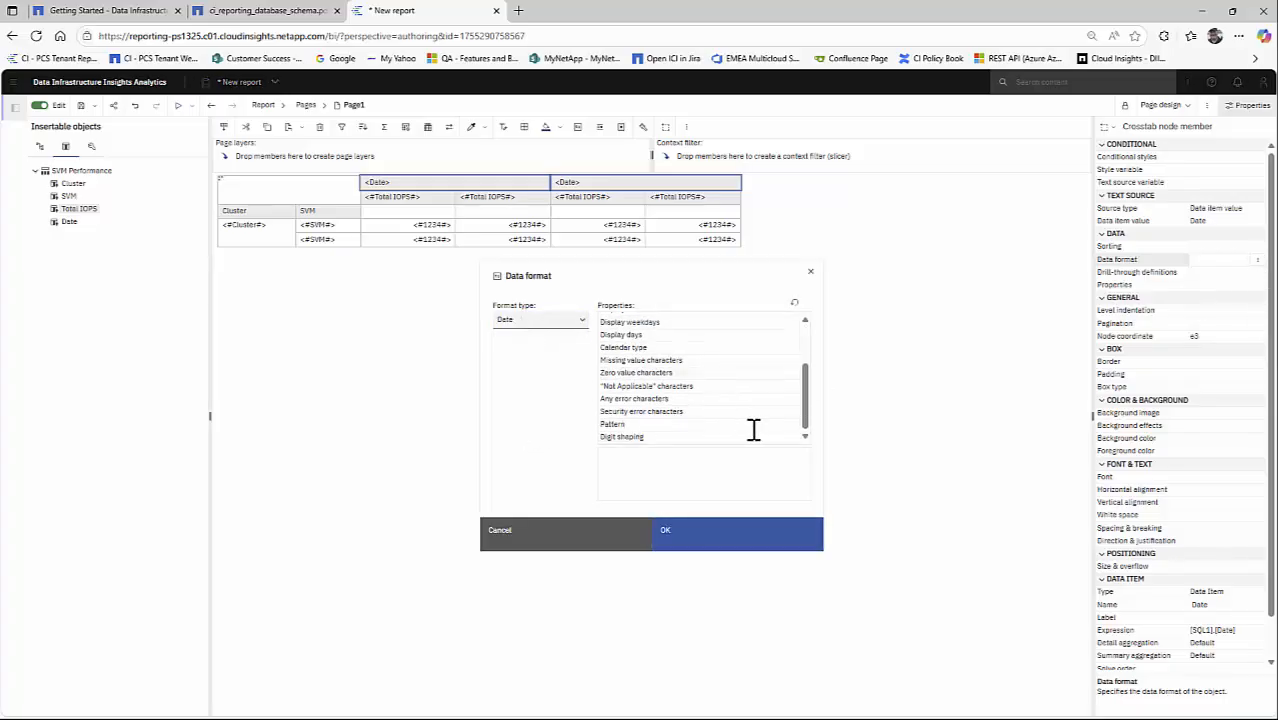
left_click(720, 424)
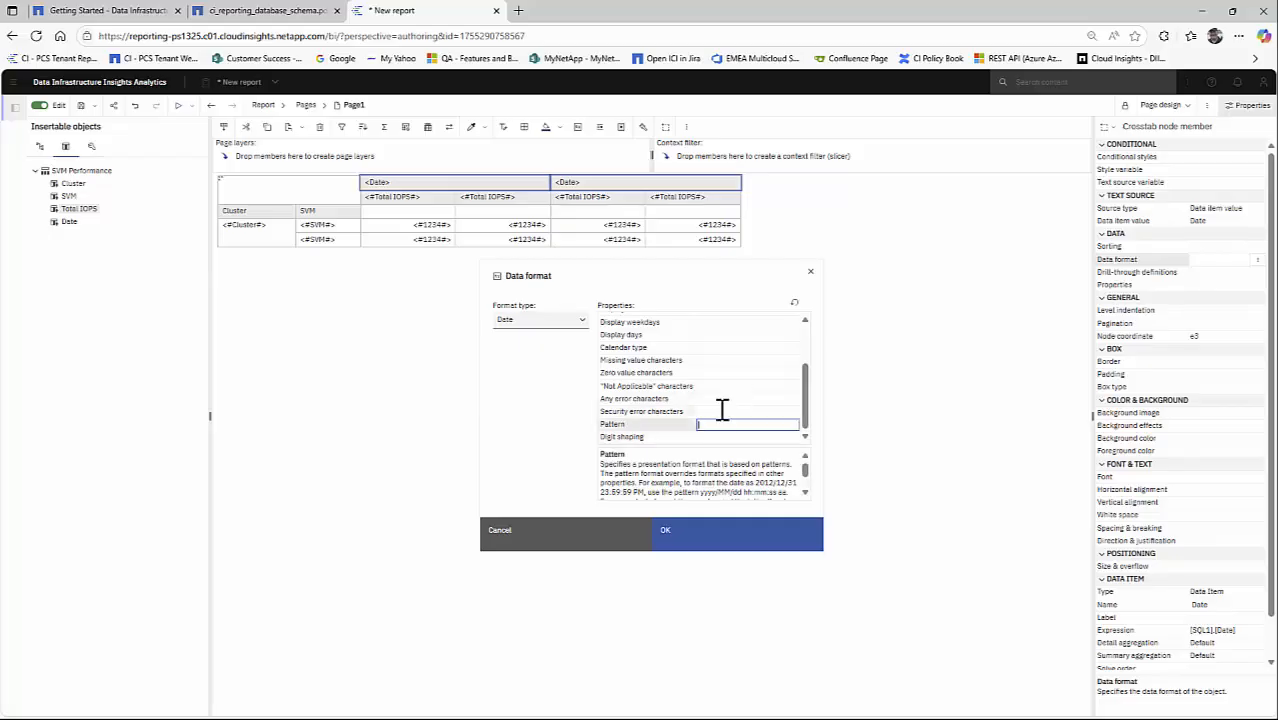
type("MM-dd-yyyy")
left_click(806, 495)
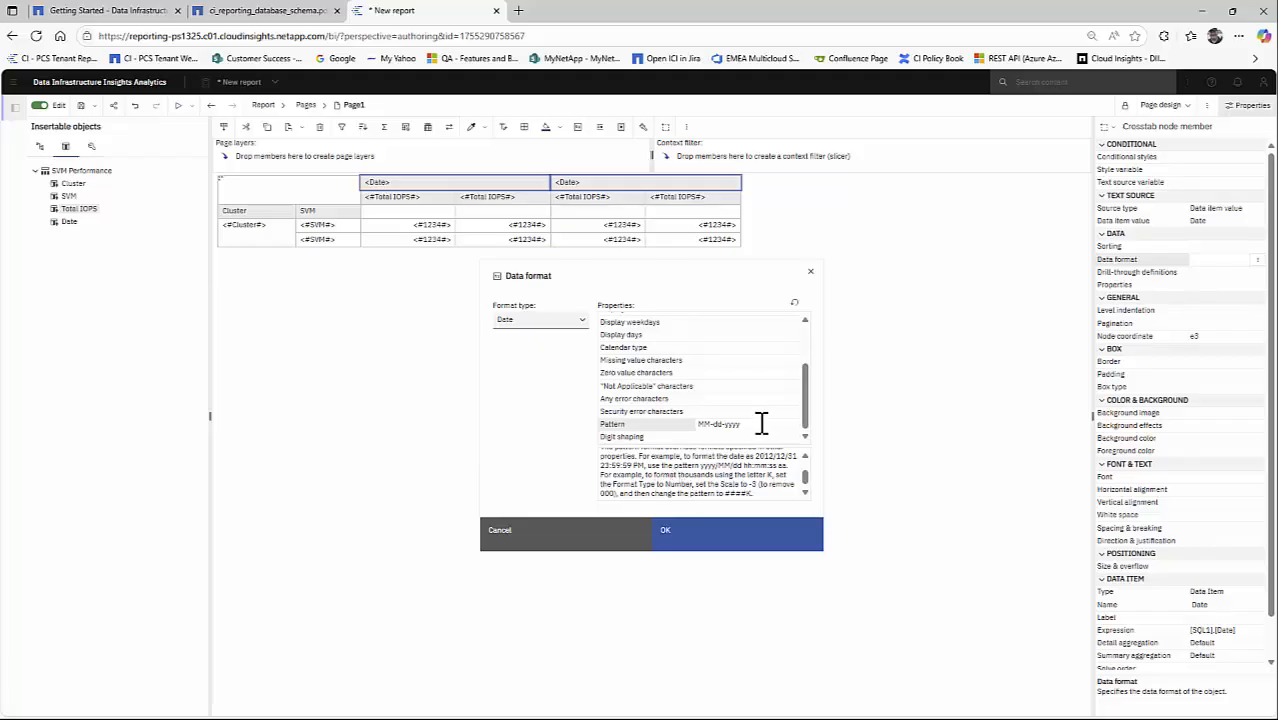
left_click(710, 543)
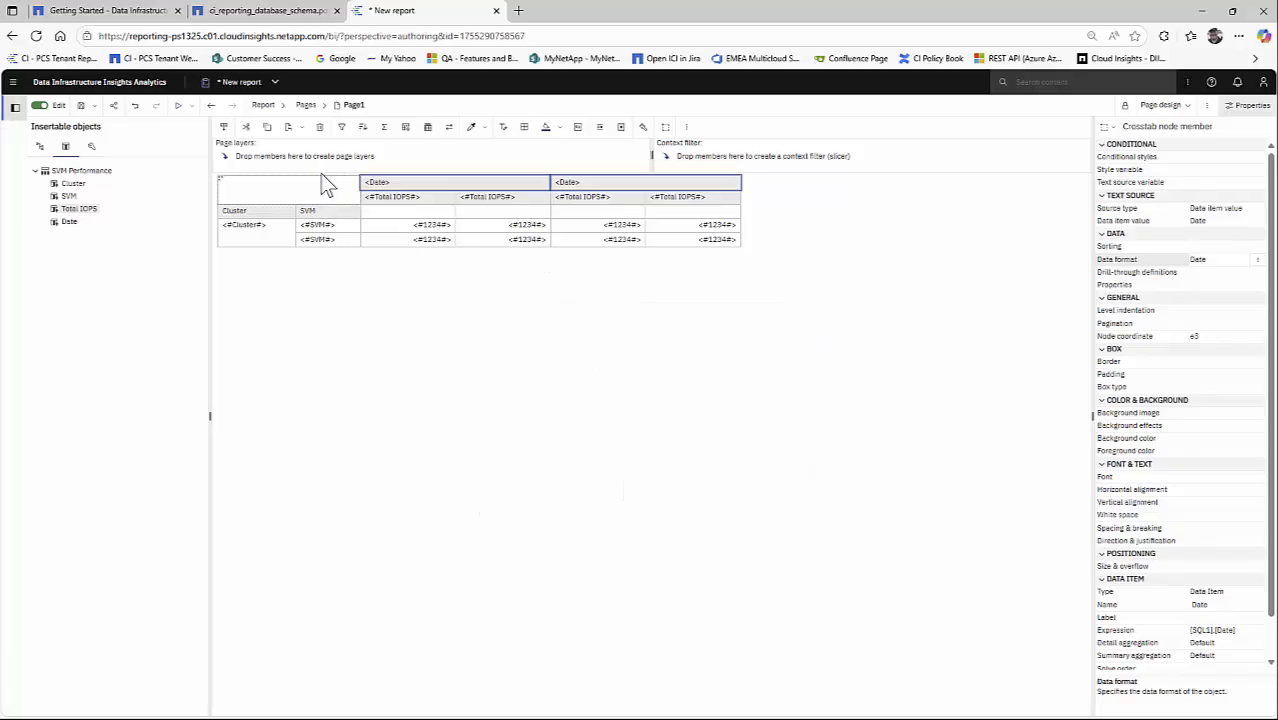
- Add a query calculation of the Other expression type to the SVM Performance query and name it IOPS Diff
left_click(263, 108)
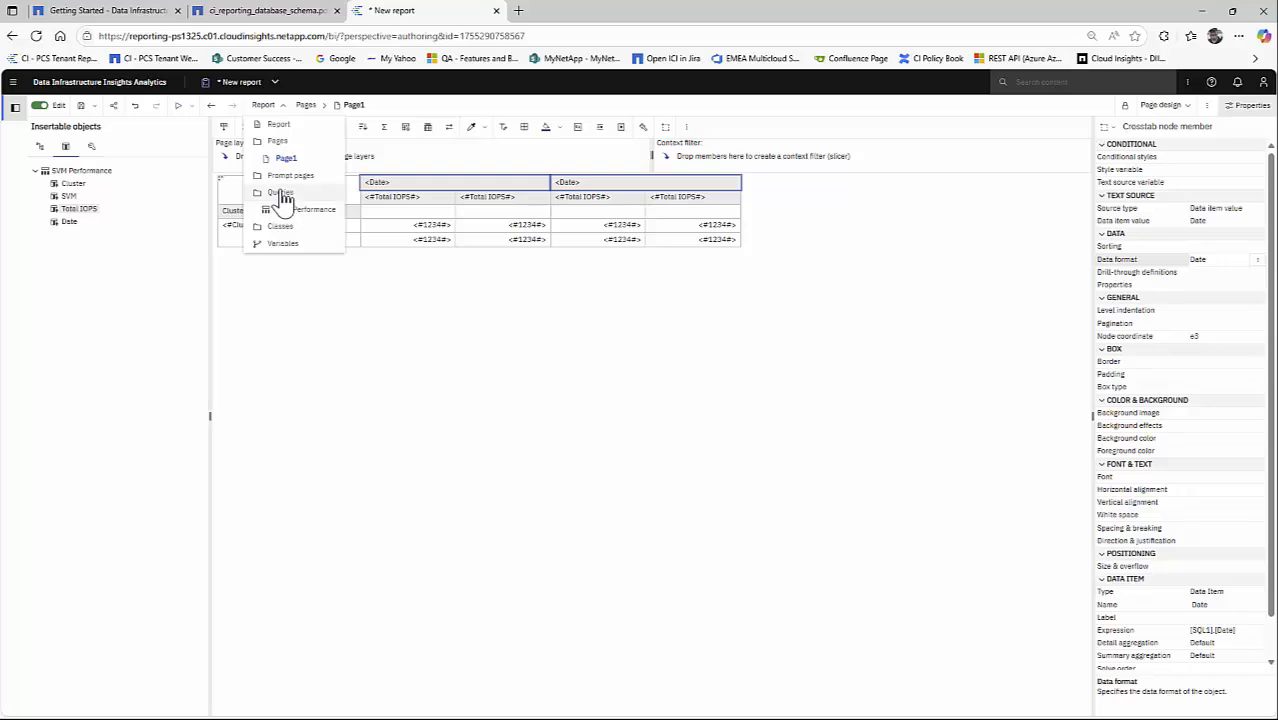
left_click(279, 194)
left_click(252, 172)
double_click(252, 172)
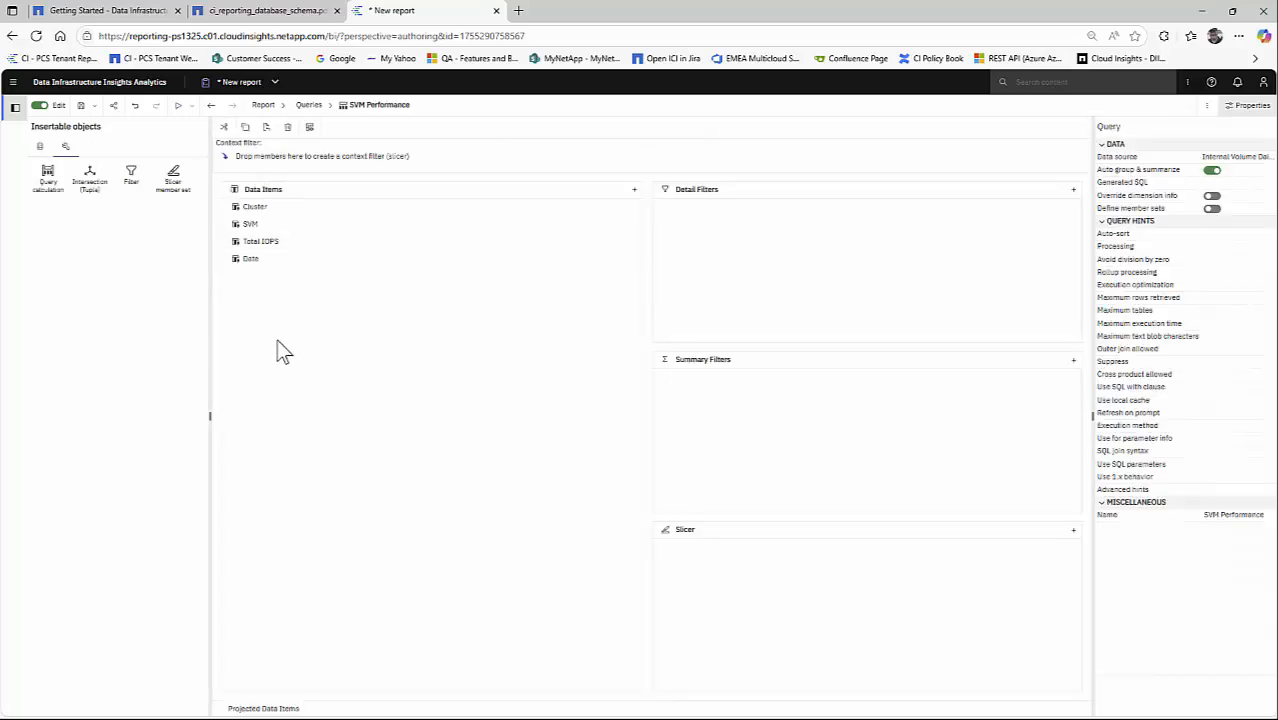
left_click_drag(50, 185, 268, 373)
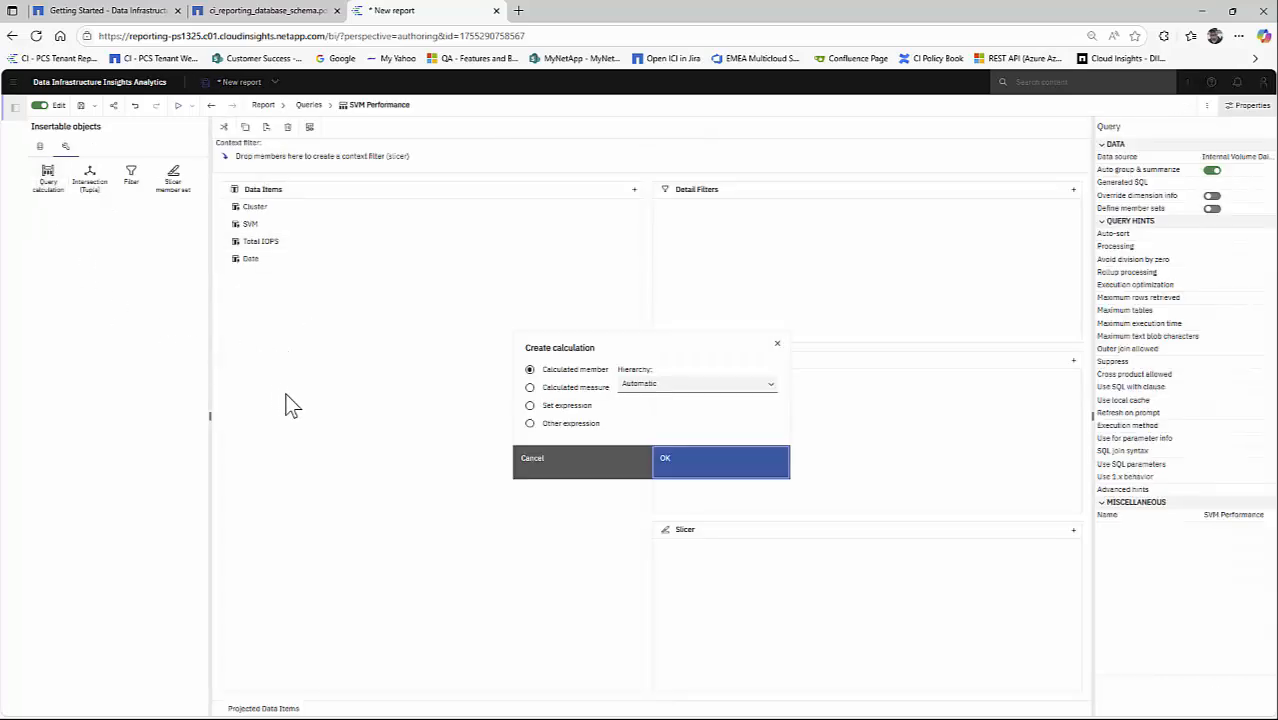
left_click(531, 424)
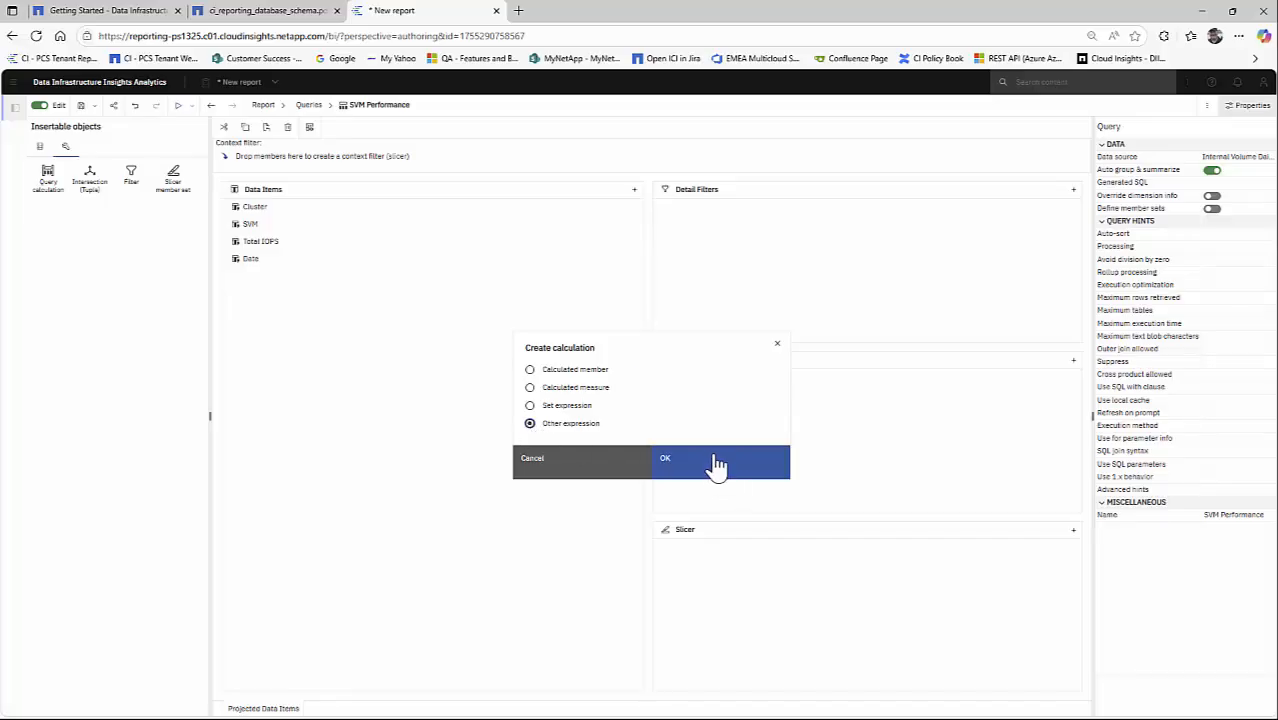
left_click(706, 473)
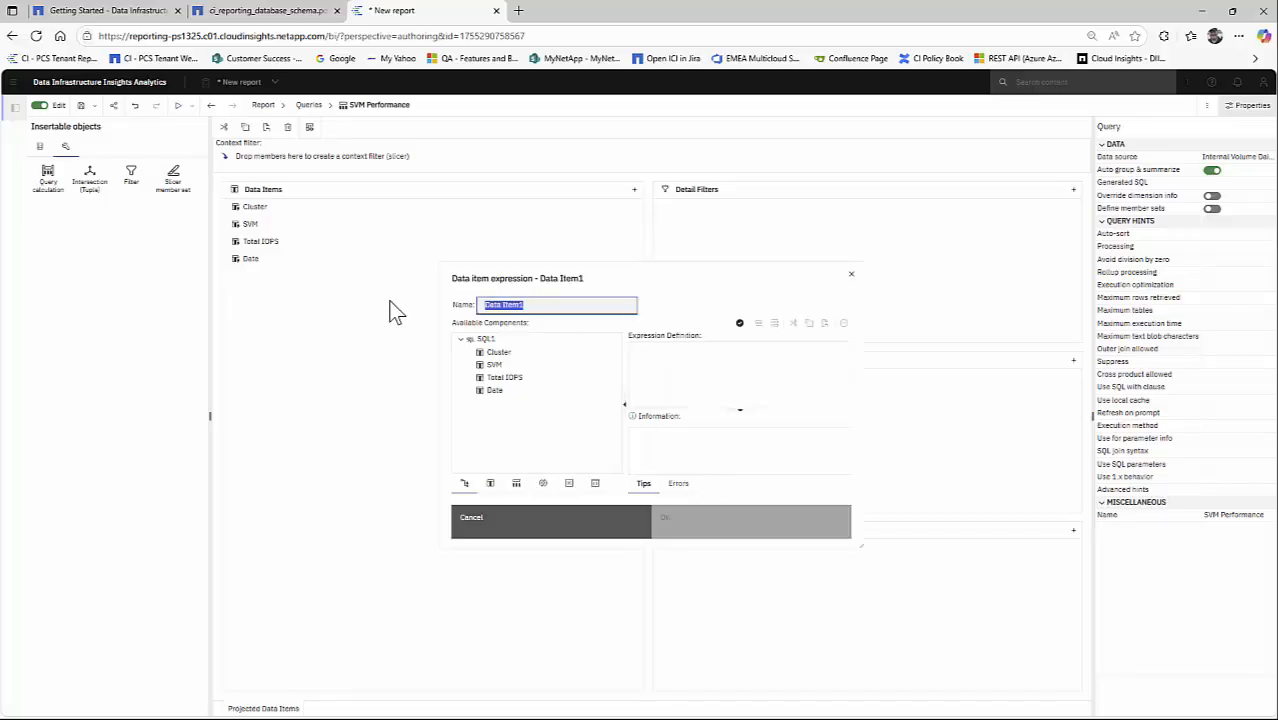
type("IOPS Diff")
- Insert the running-difference summary function into the IOPS Diff expression definition
left_click(672, 368)
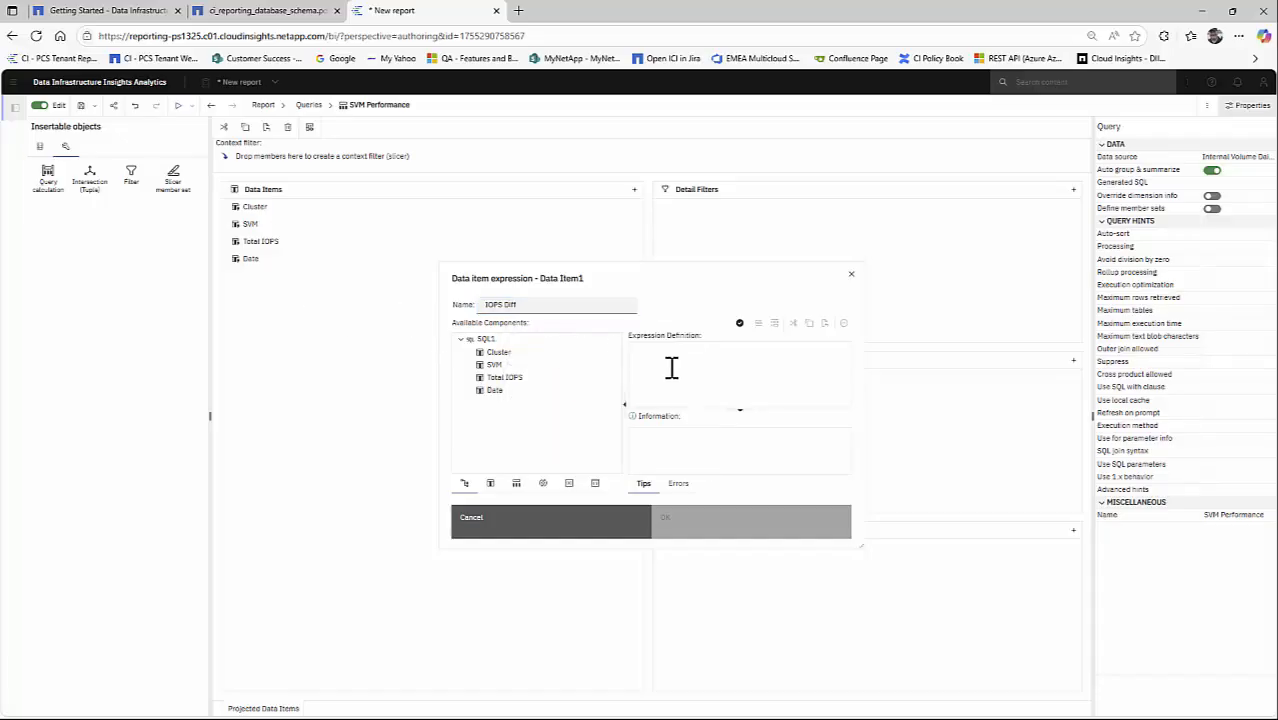
left_click(491, 485)
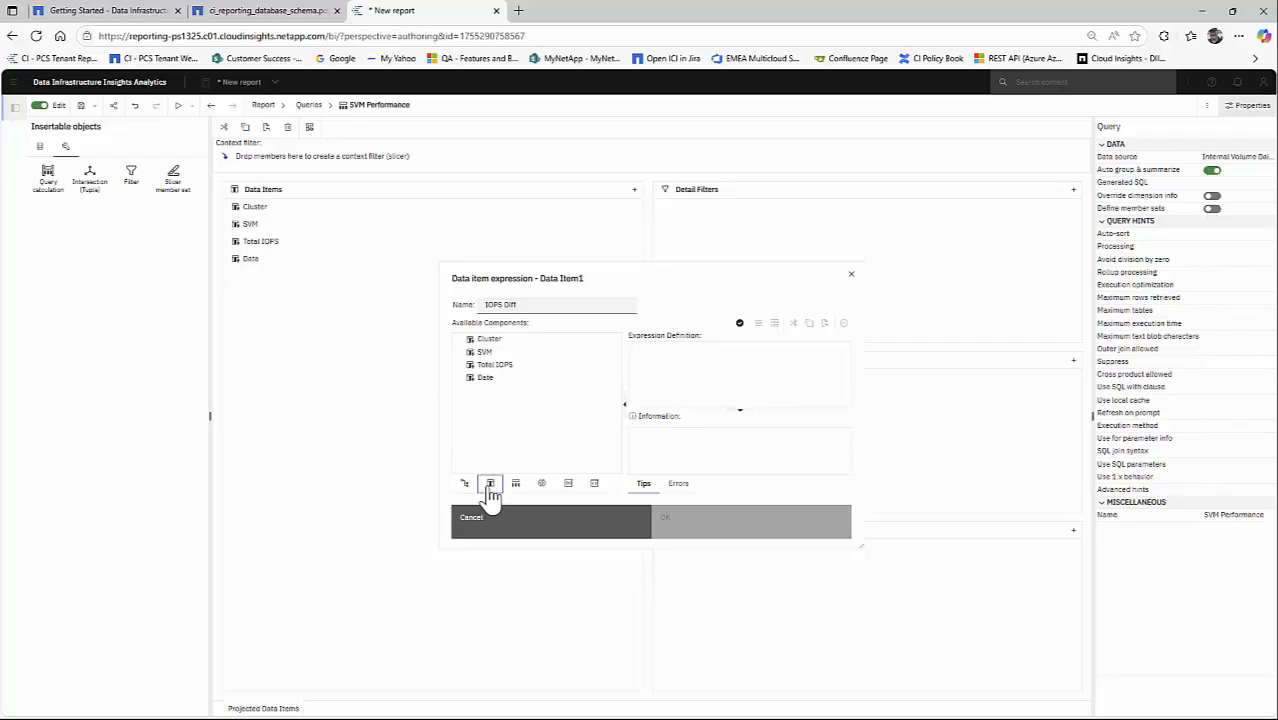
left_click(542, 485)
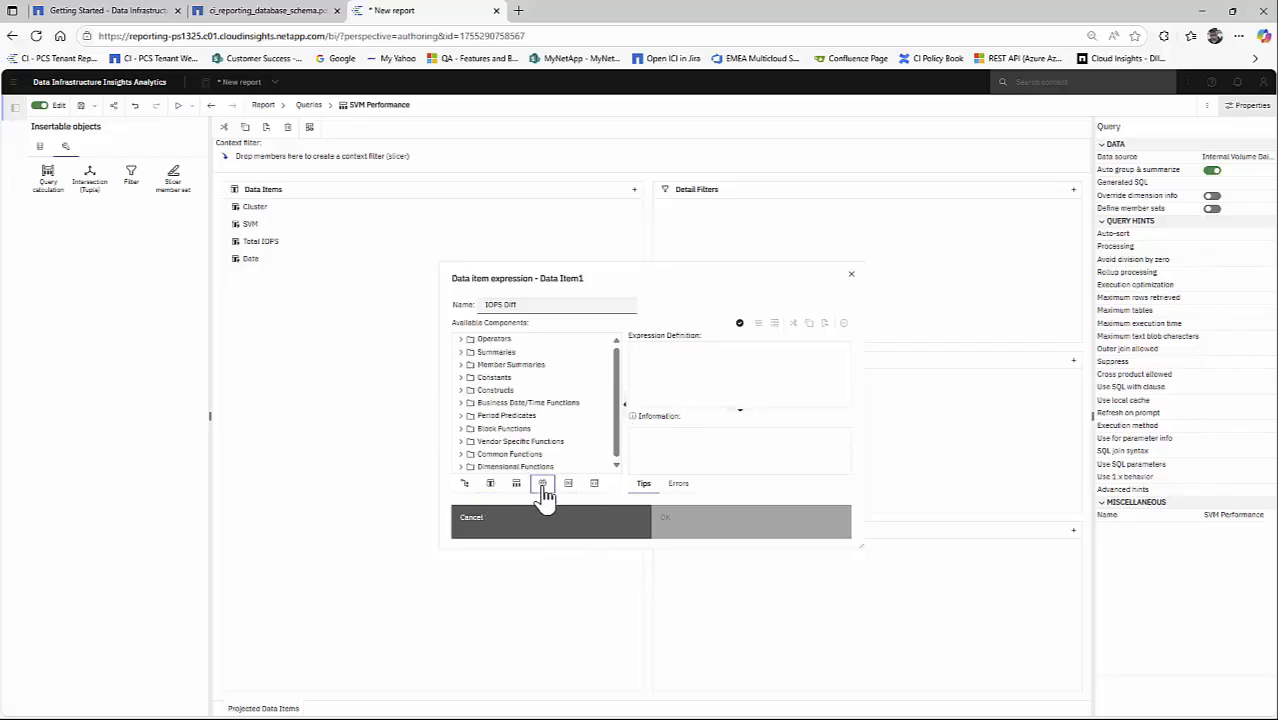
left_click(464, 352)
scroll(593, 411, "down", 5)
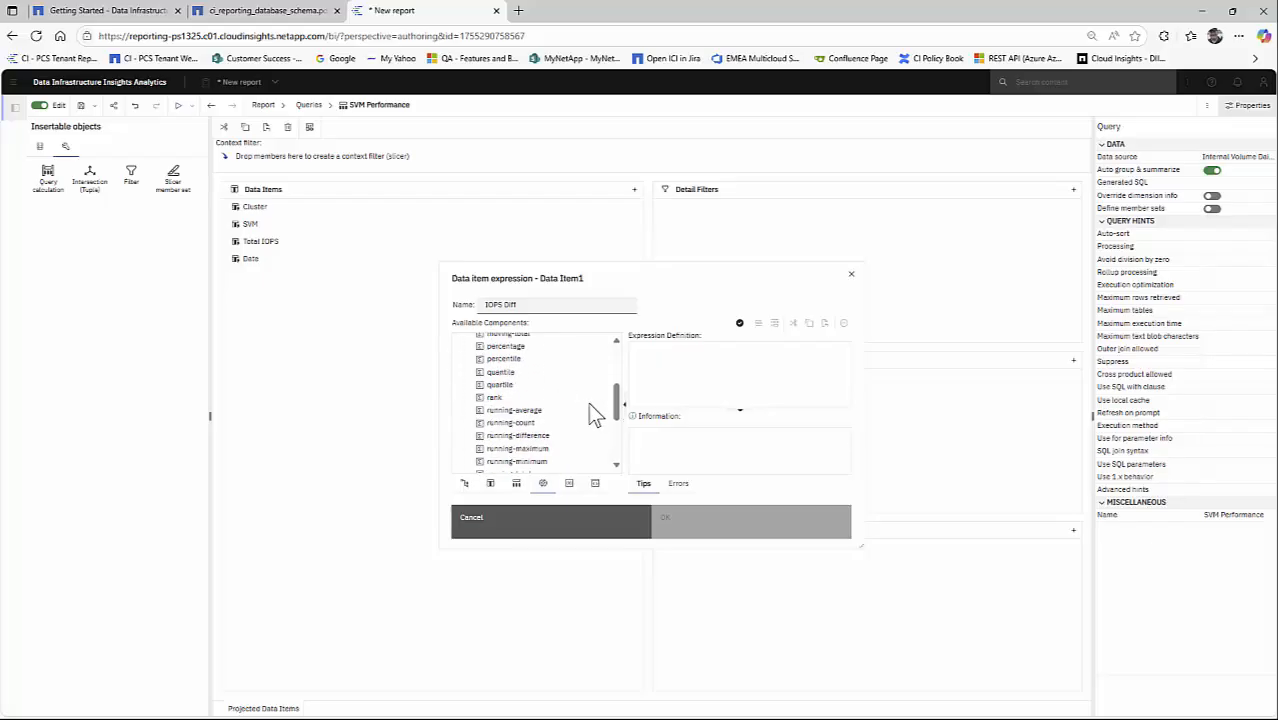
scroll(590, 414, "down", 3)
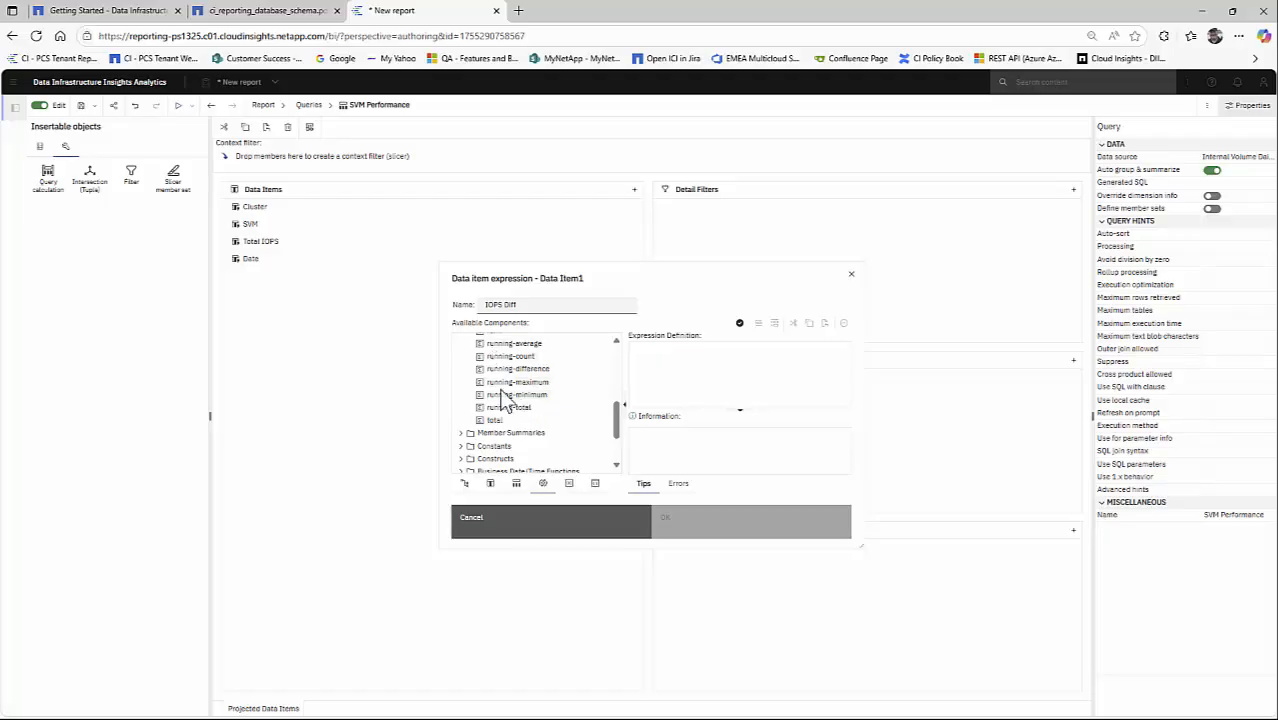
scroll(500, 405, "up", 8)
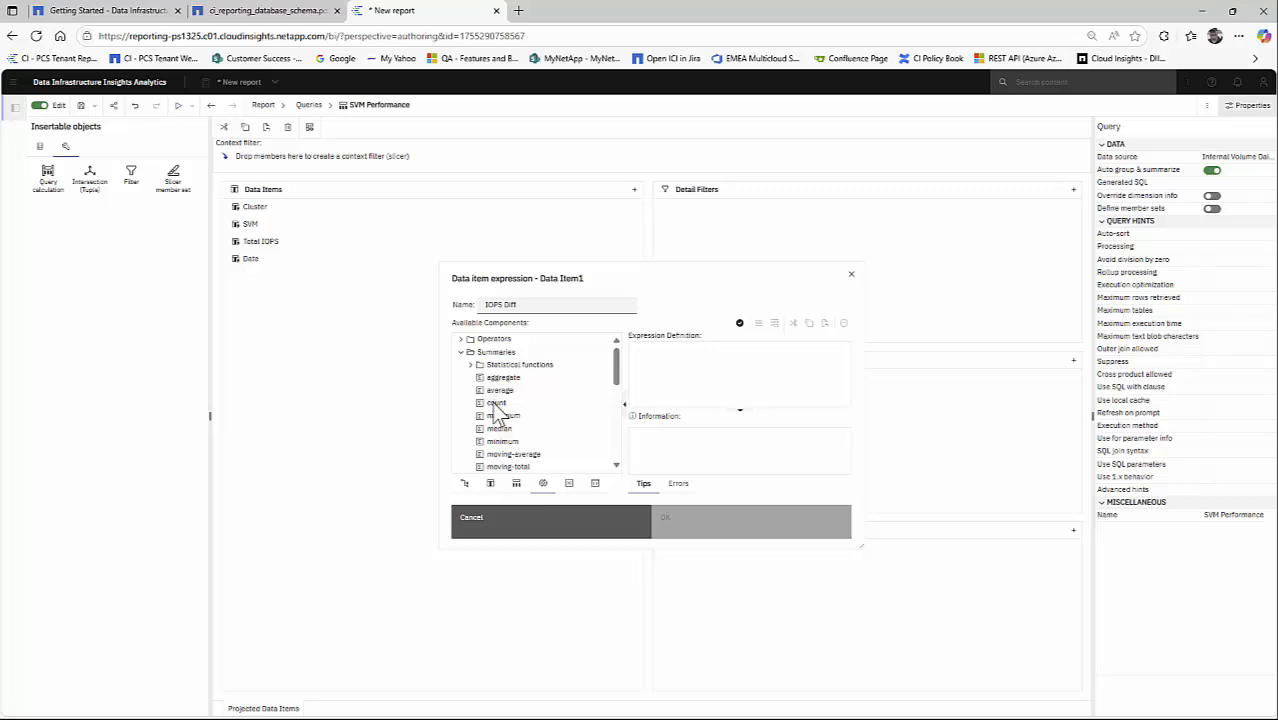
scroll(500, 410, "down", 8)
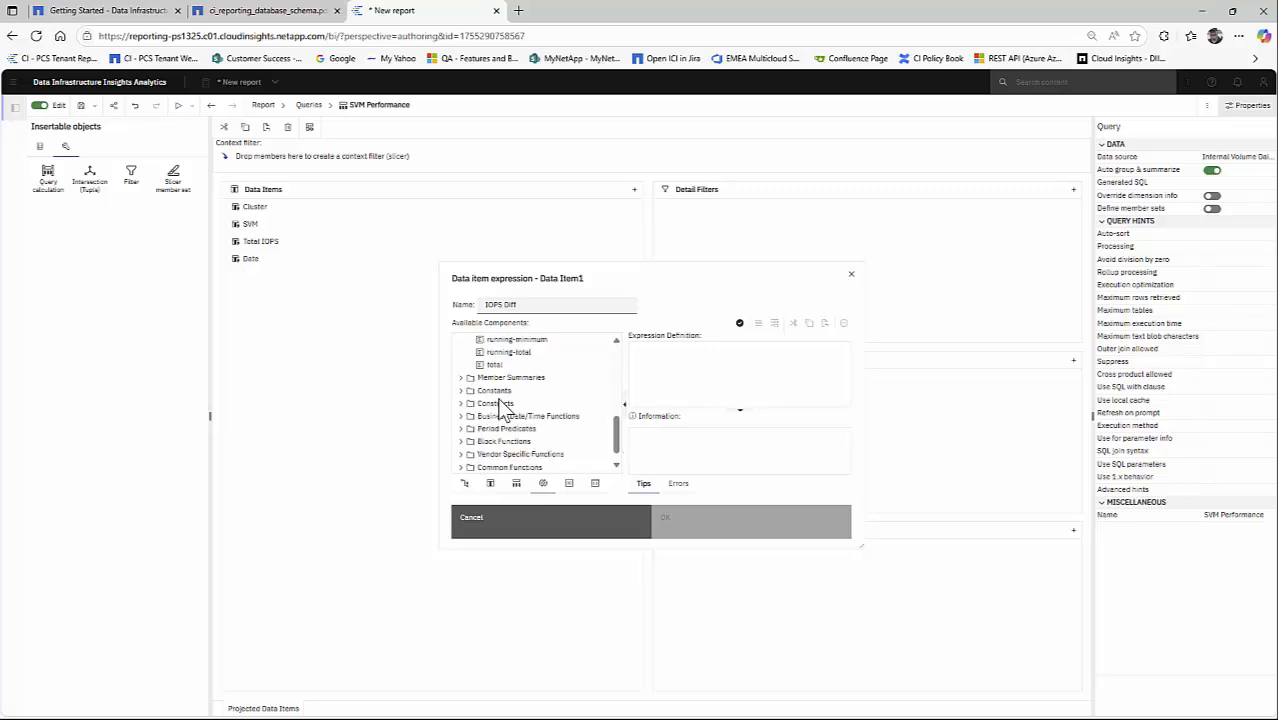
scroll(499, 400, "down", 1)
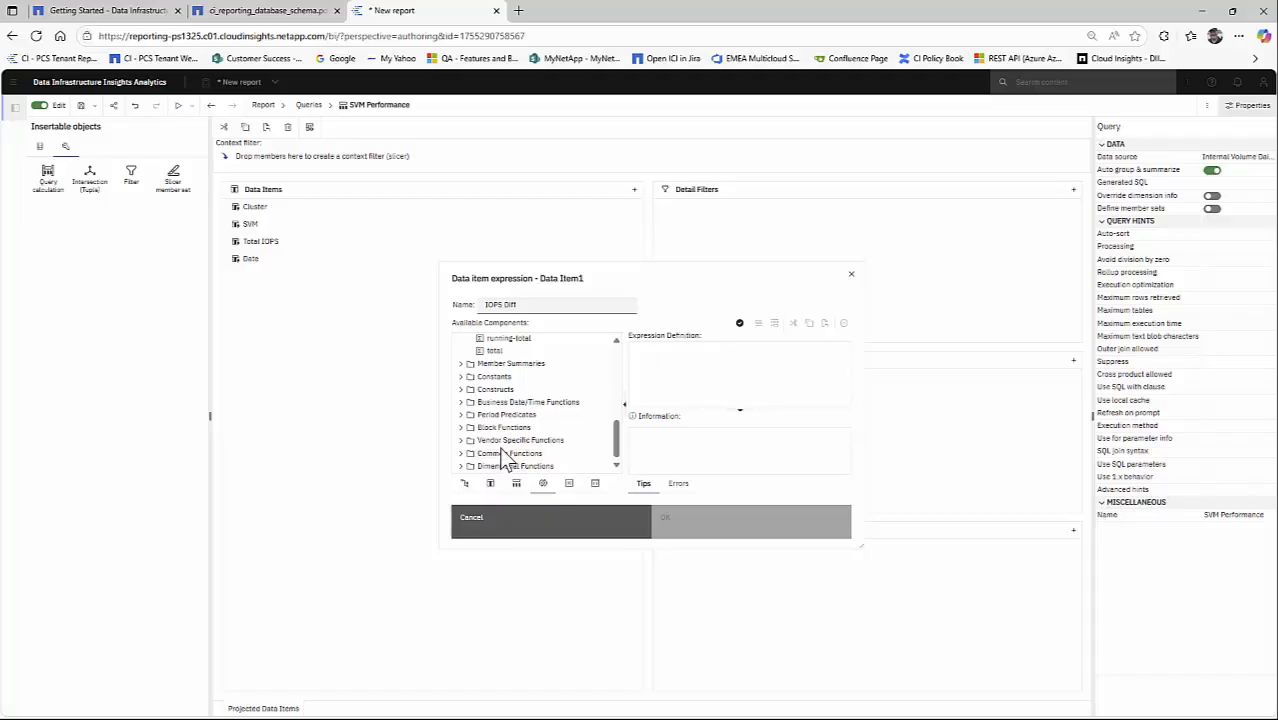
scroll(490, 450, "up", 2)
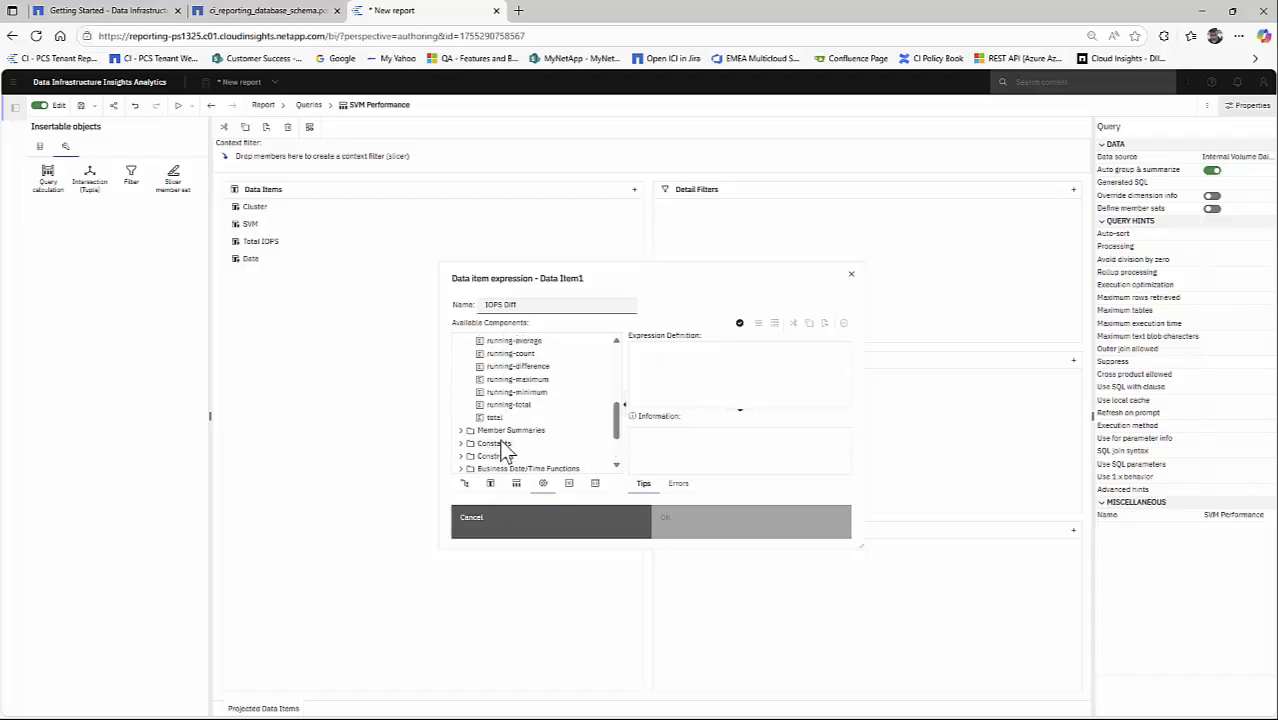
scroll(505, 450, "up", 1)
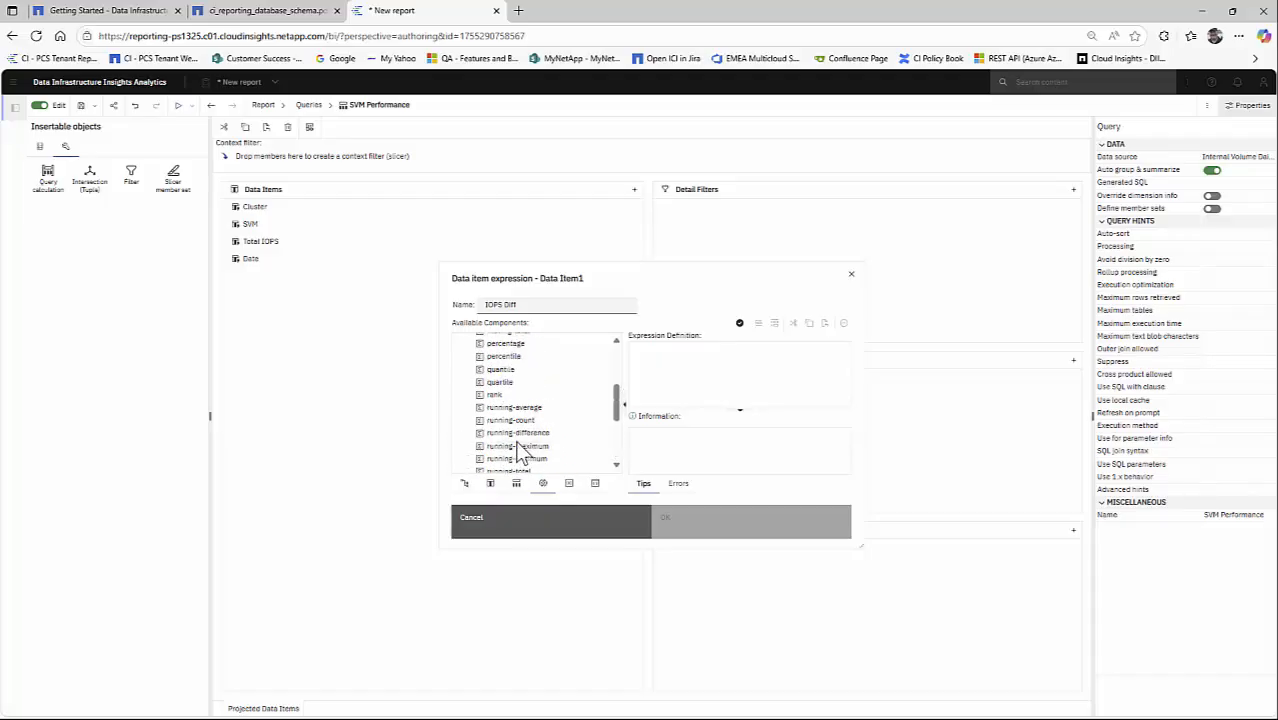
double_click(510, 434)
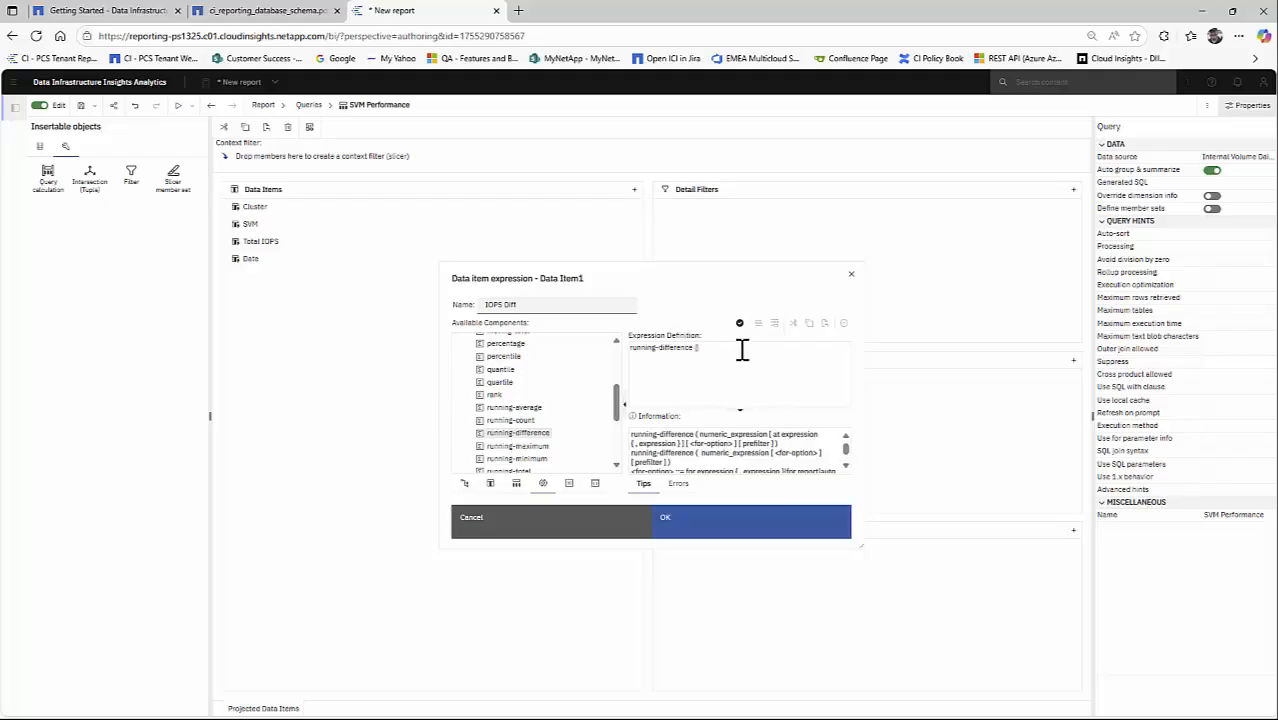
- Complete the running-difference expression with [Total IOPS] for the Cluster and SVM data items, and accept the calculation
left_click(490, 483)
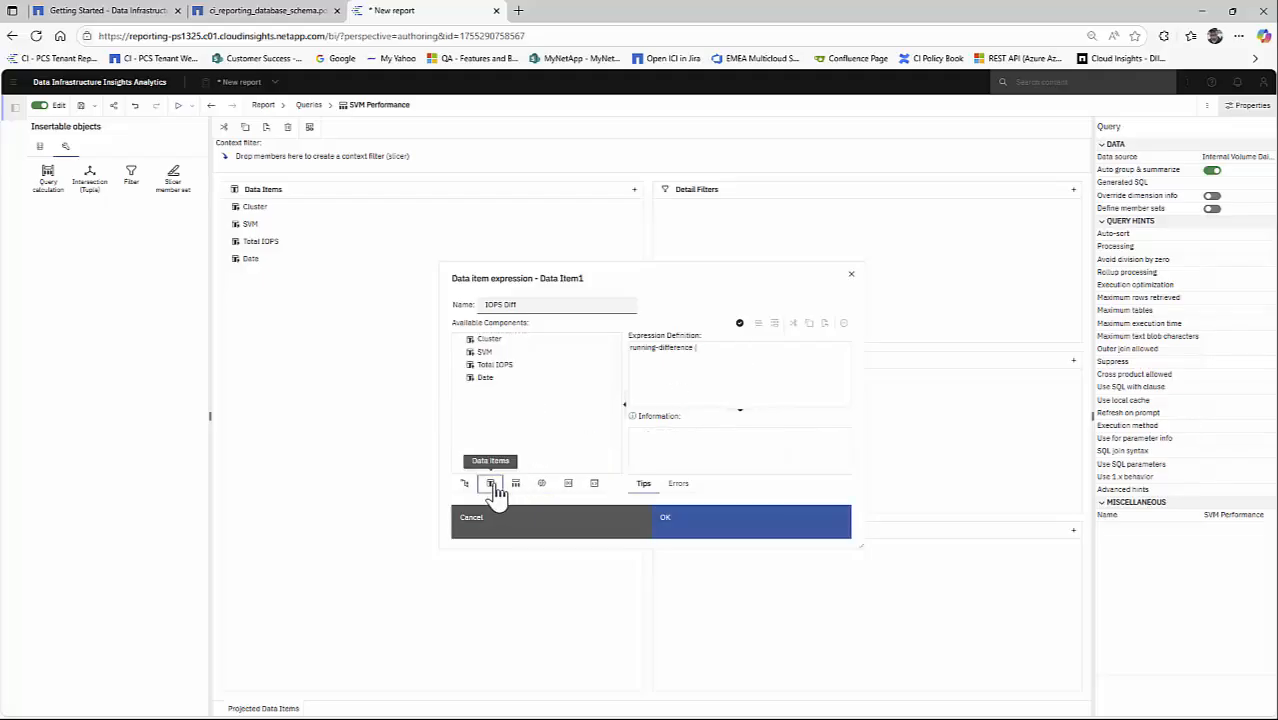
double_click(510, 364)
type(",")
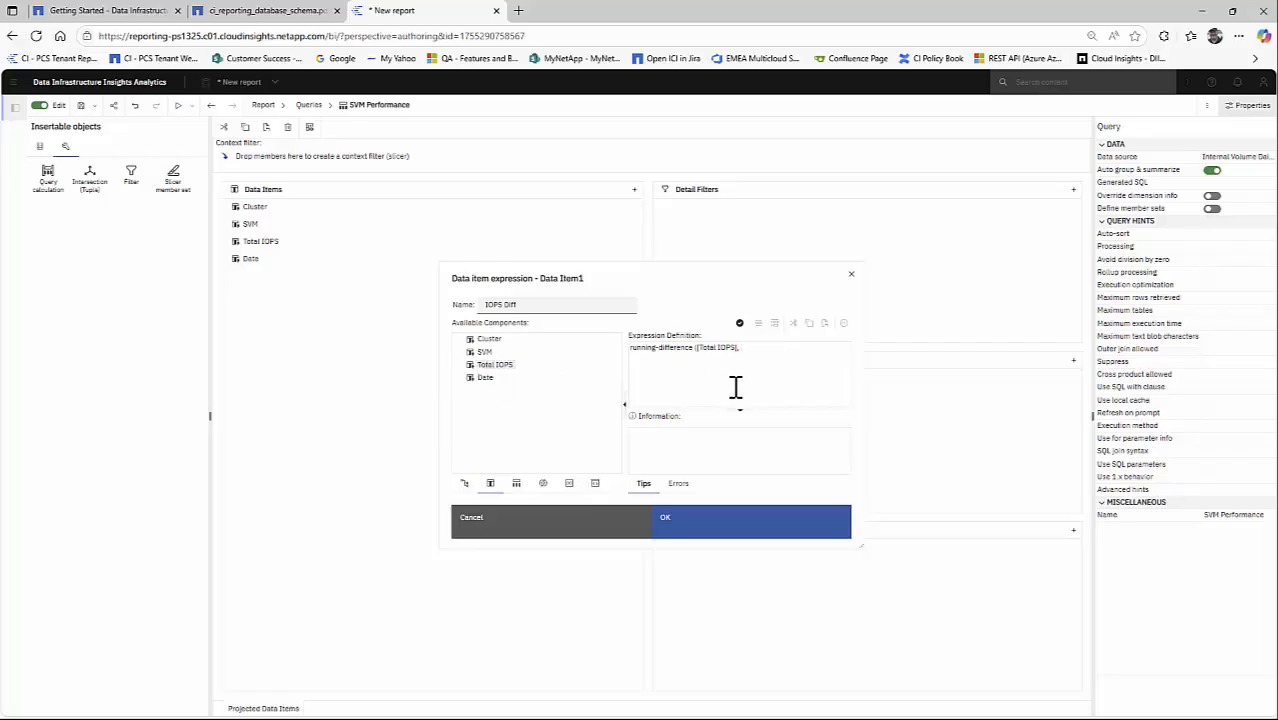
left_click(667, 348)
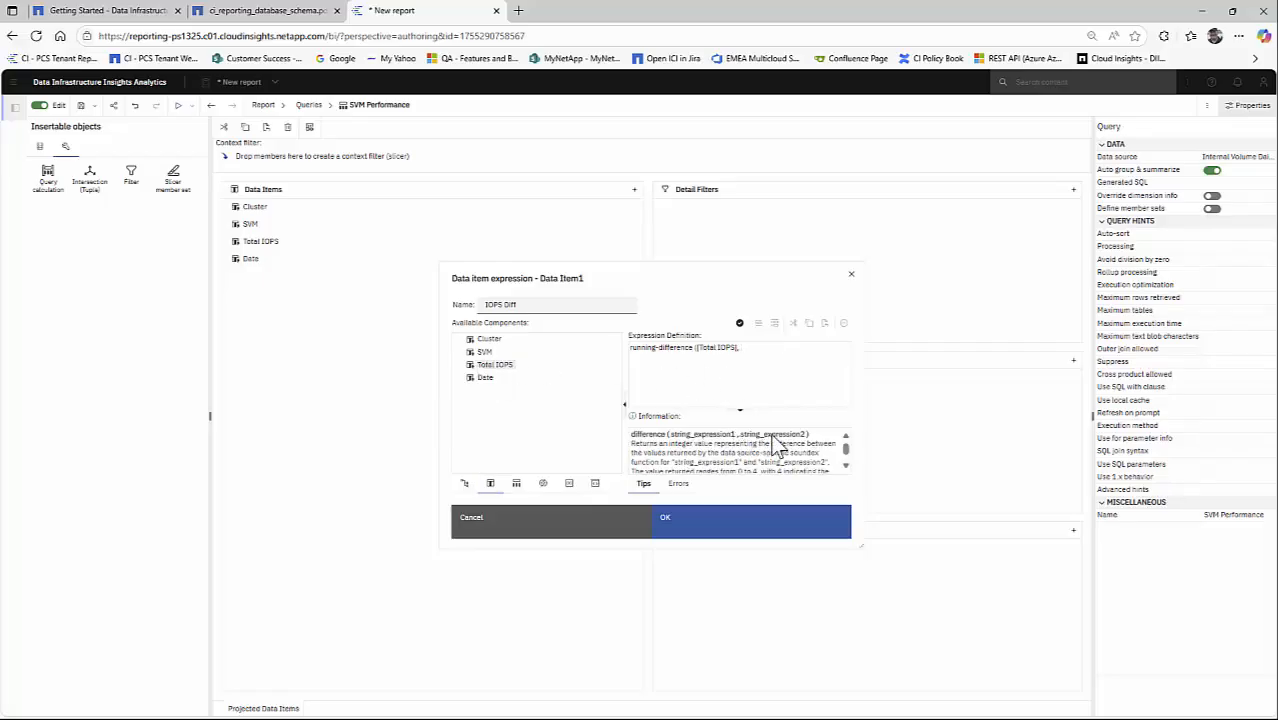
left_click(749, 351)
type("for")
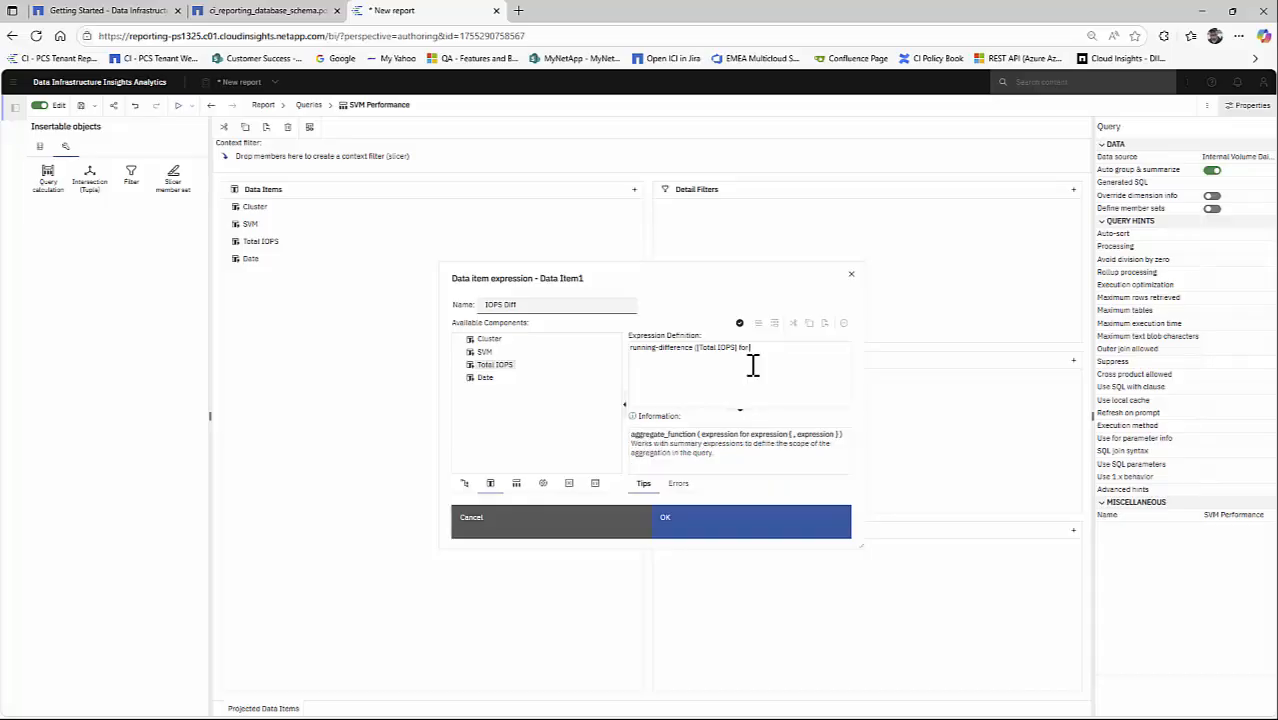
double_click(490, 340)
type(",")
double_click(484, 354)
left_click(739, 532)
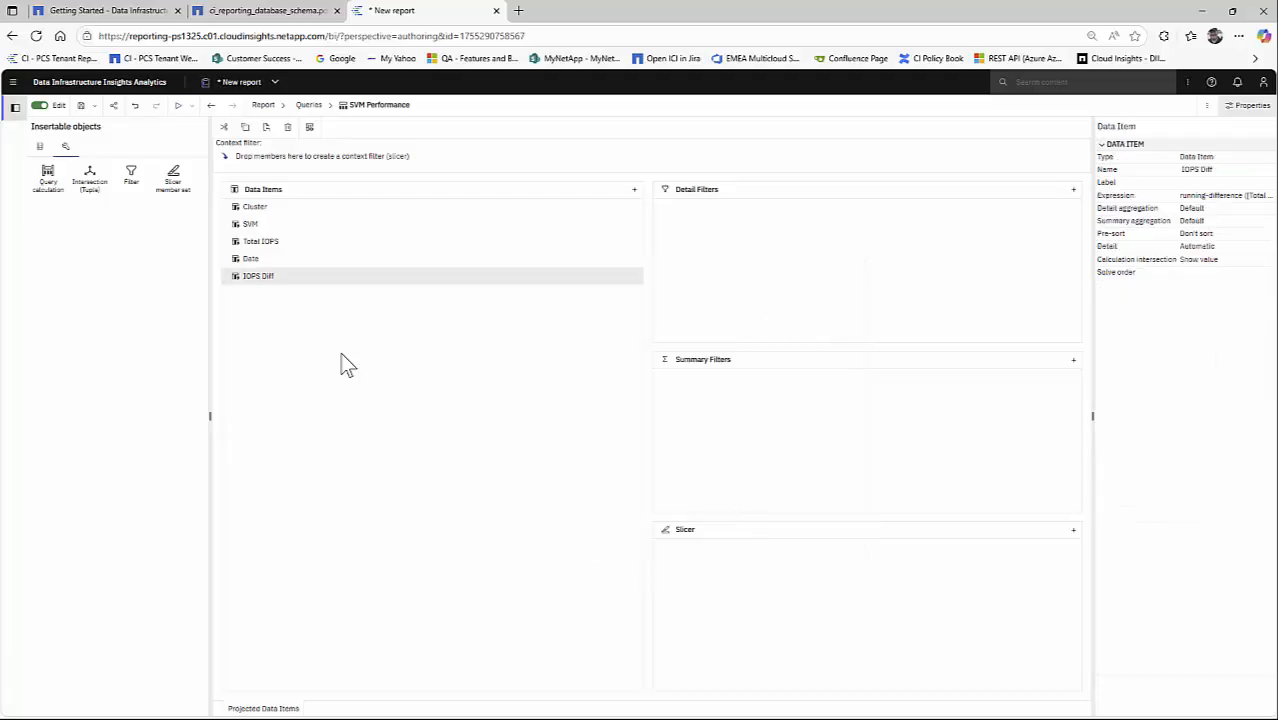
- Place IOPS Diff beside Total IOPS under the Date columns of the crosstab on Page1
left_click(262, 106)
left_click(285, 163)
left_click(66, 148)
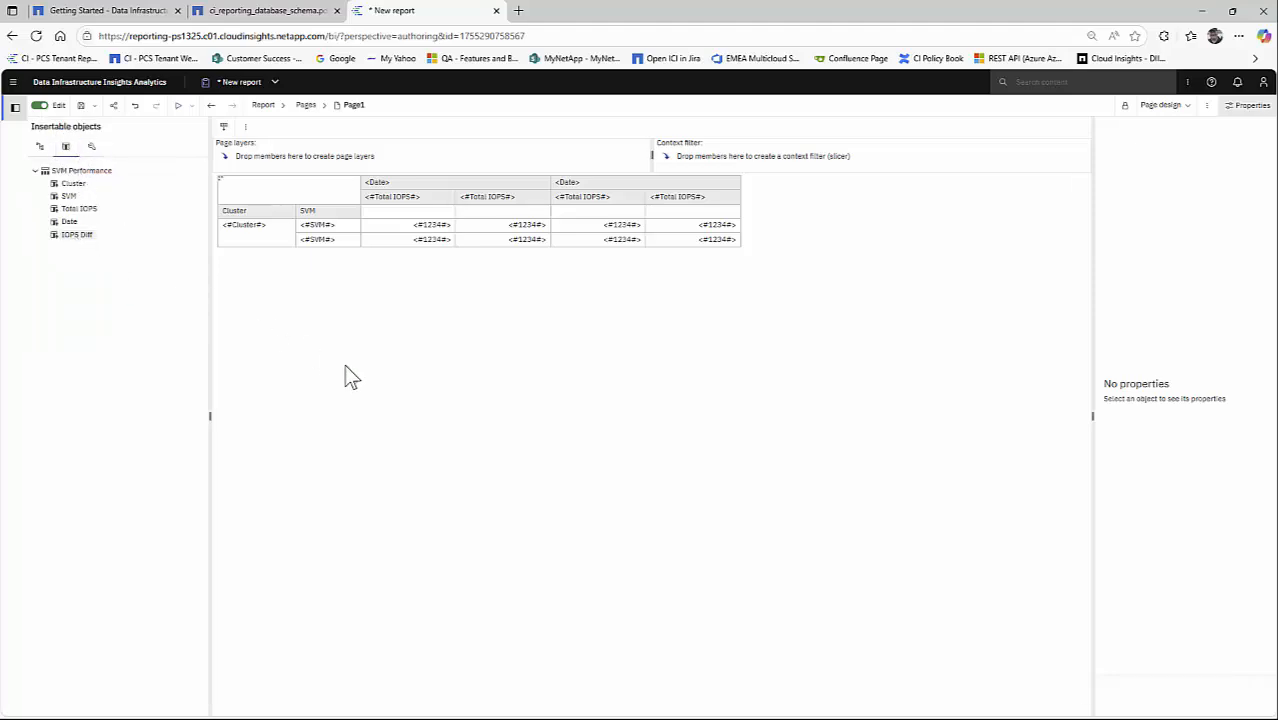
left_click_drag(344, 366, 550, 203)
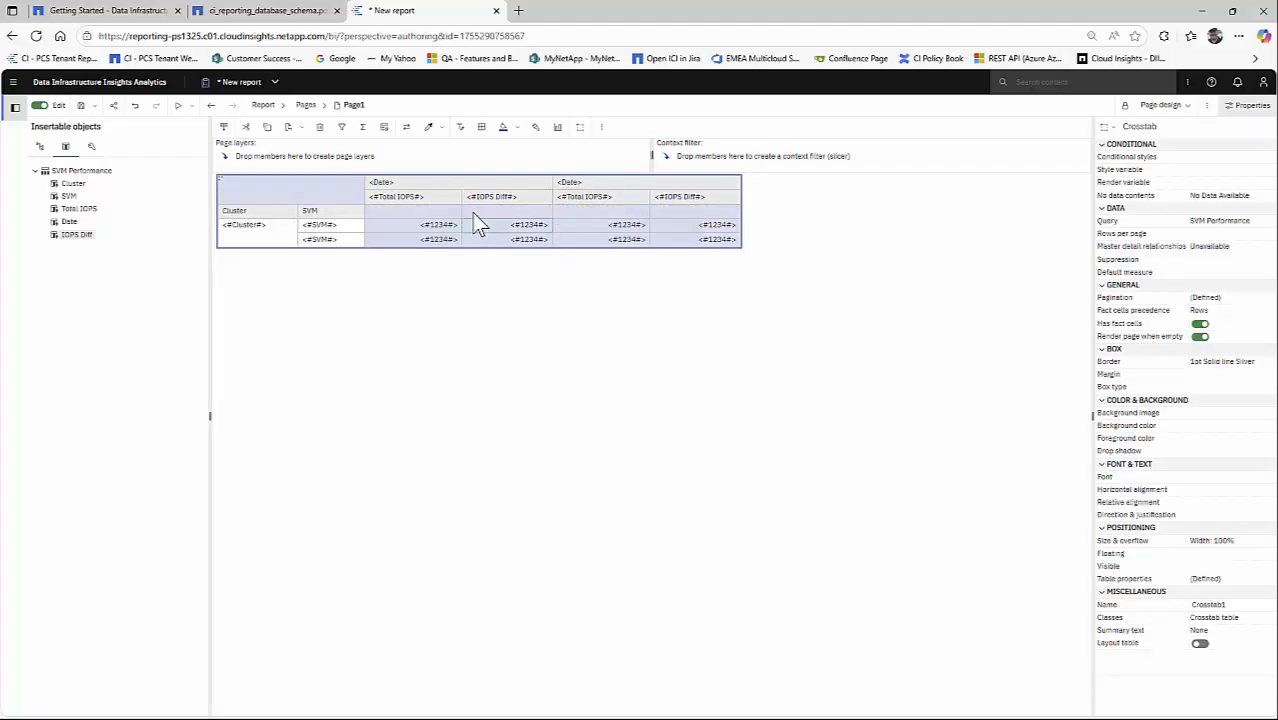
- Set the detail aggregation of the Total IOPS column to Total
left_click(445, 195)
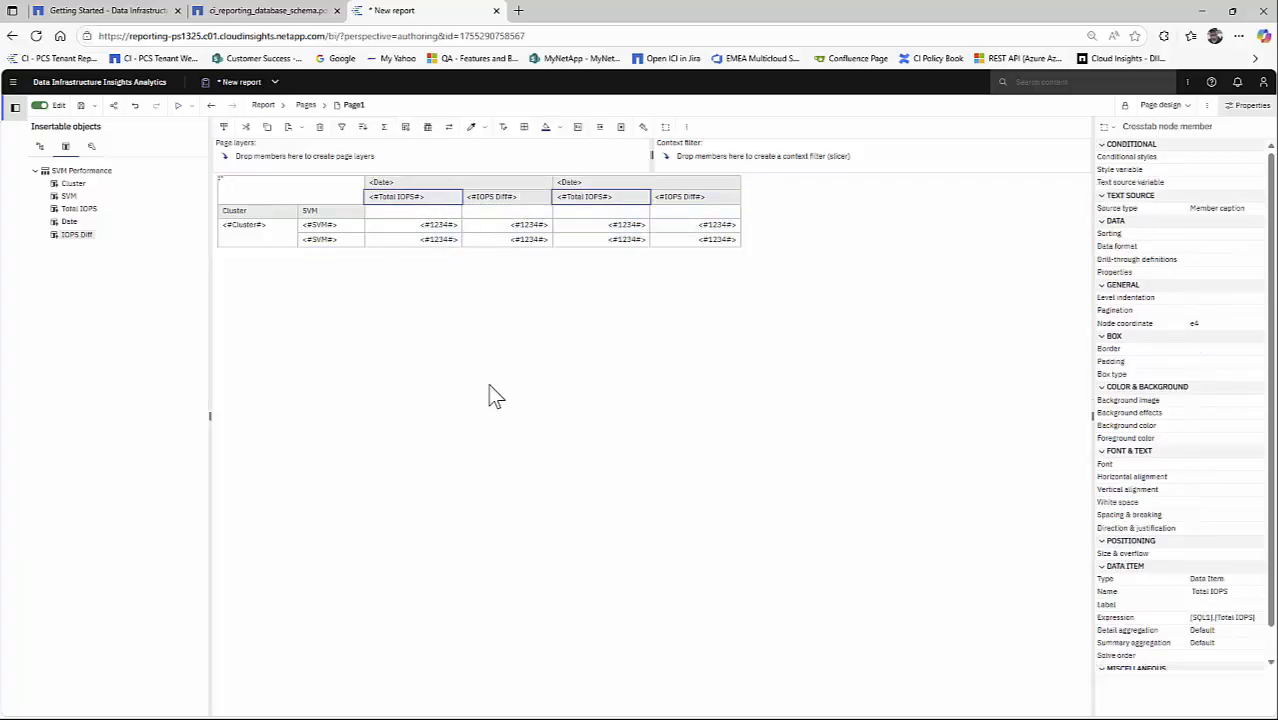
scroll(1210, 590, "down", 1)
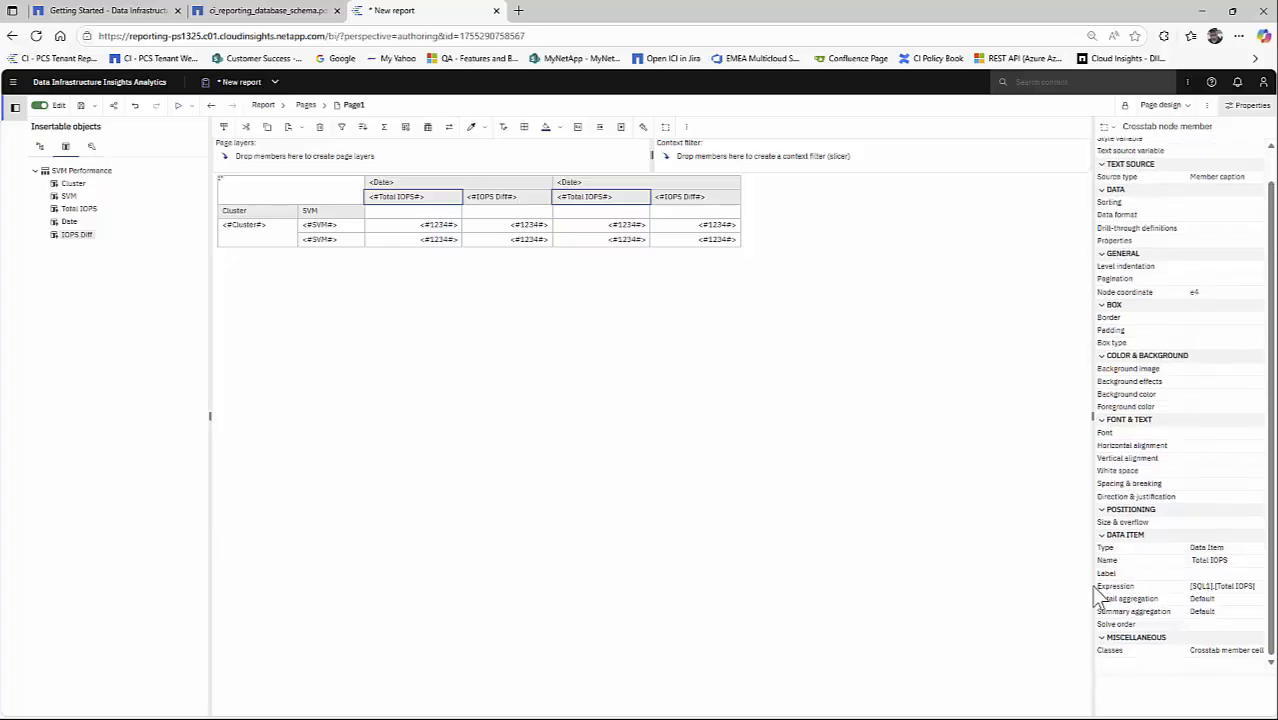
left_click(530, 198)
left_click(428, 198)
left_click(1245, 600)
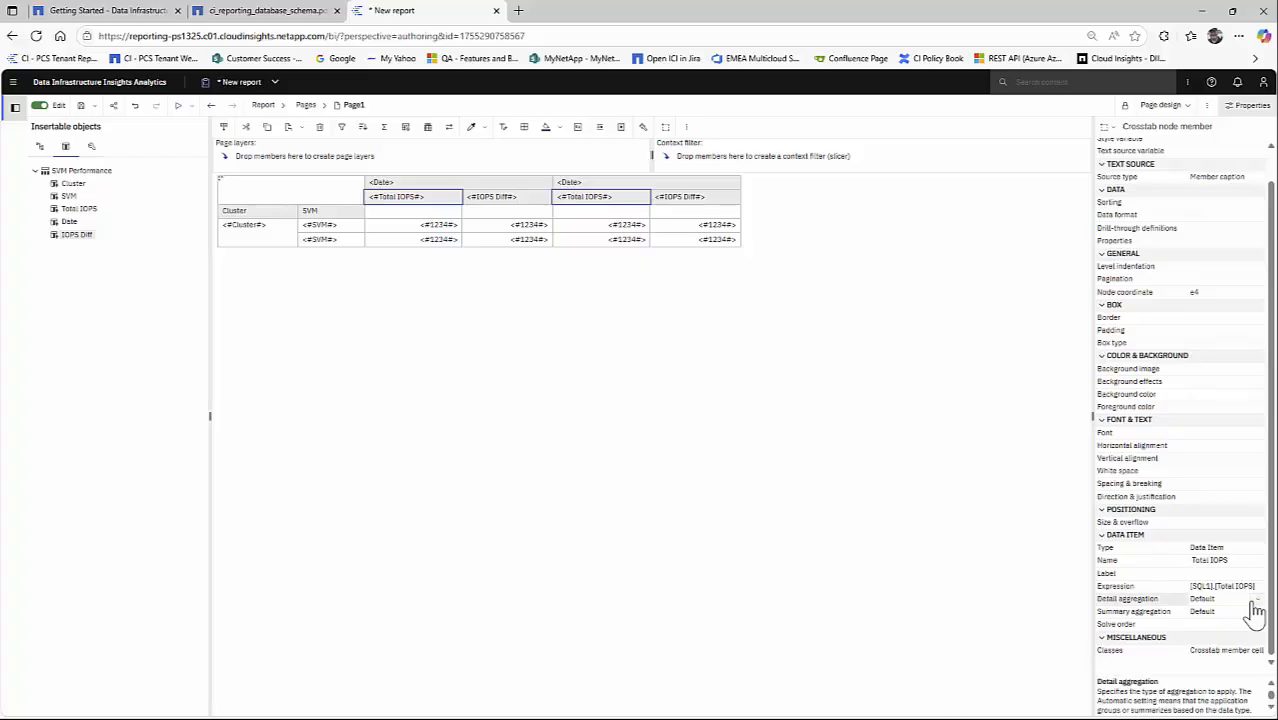
left_click(1255, 599)
scroll(1235, 650, "down", 3)
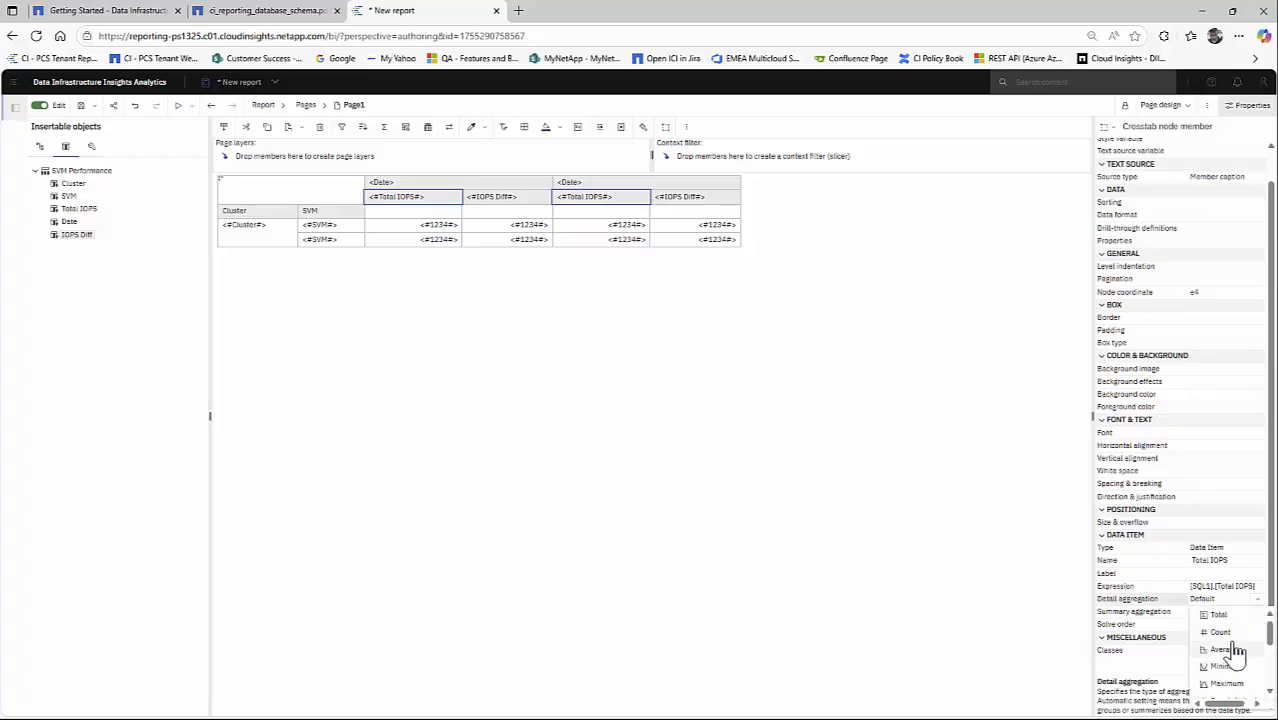
left_click(1220, 613)
left_click(508, 201)
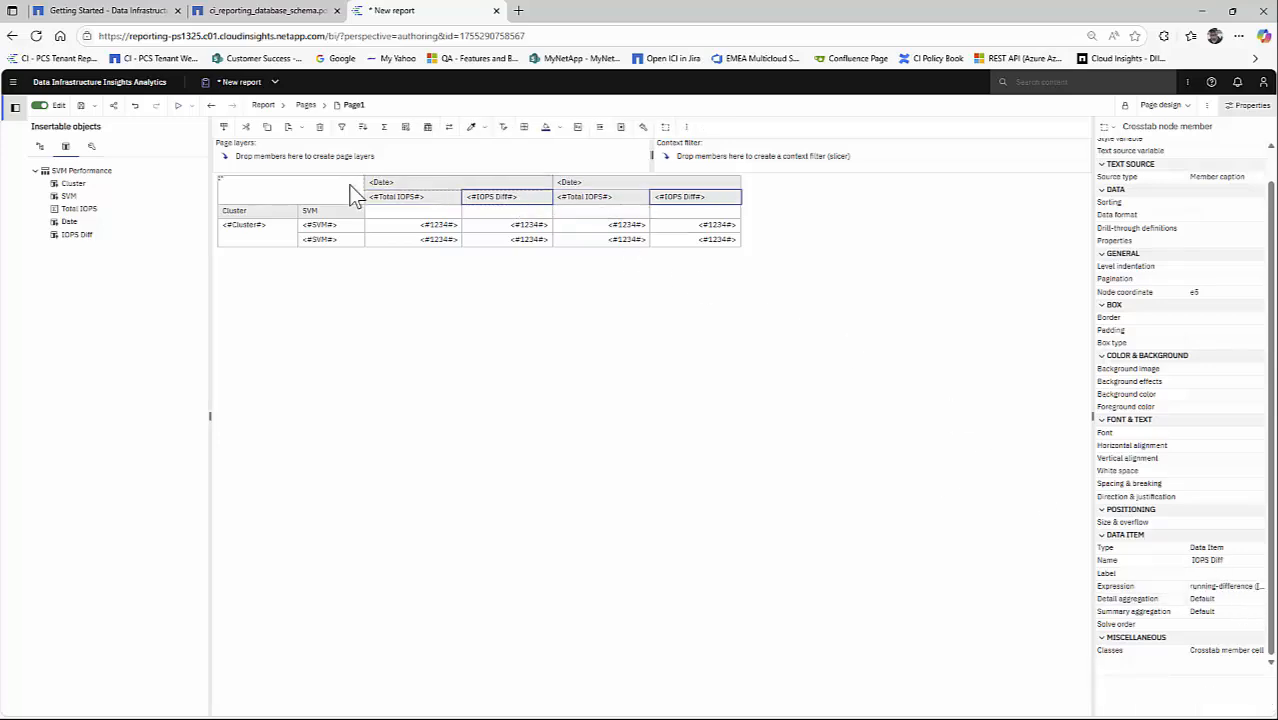
- Set the detail aggregation of the Total IOPS column to Maximum
left_click(432, 197)
left_click(1245, 599)
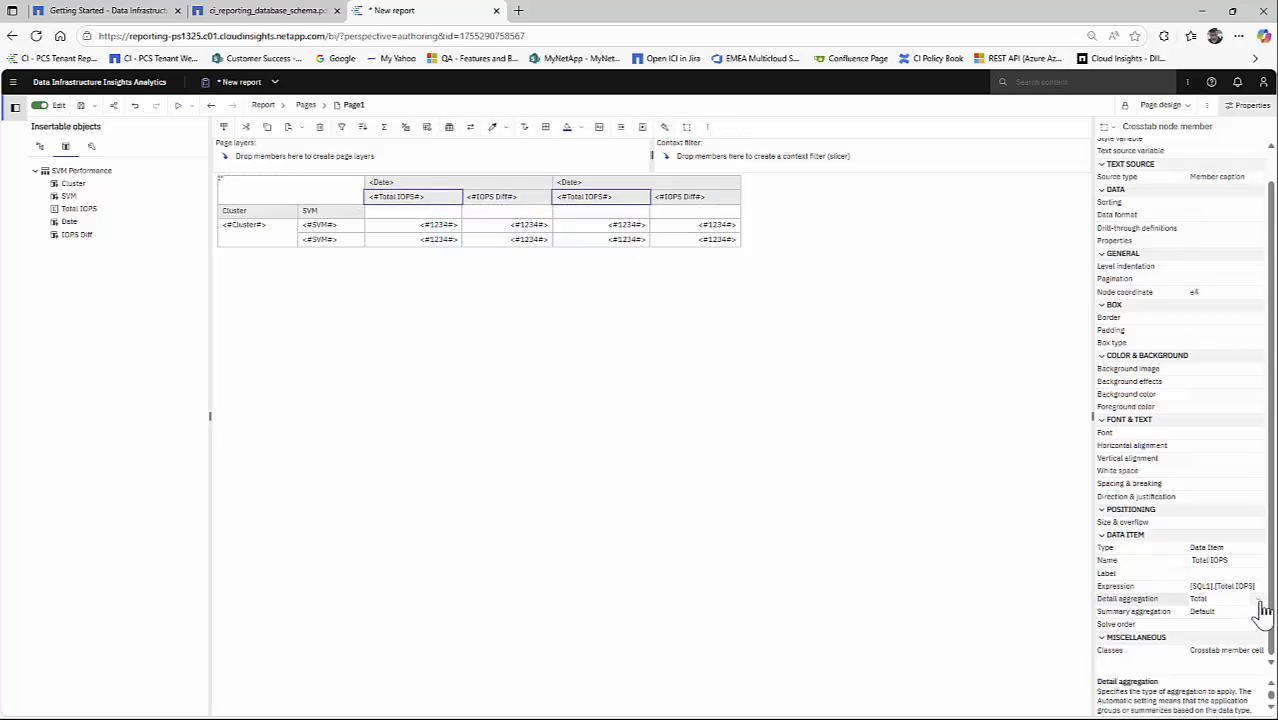
left_click(1257, 599)
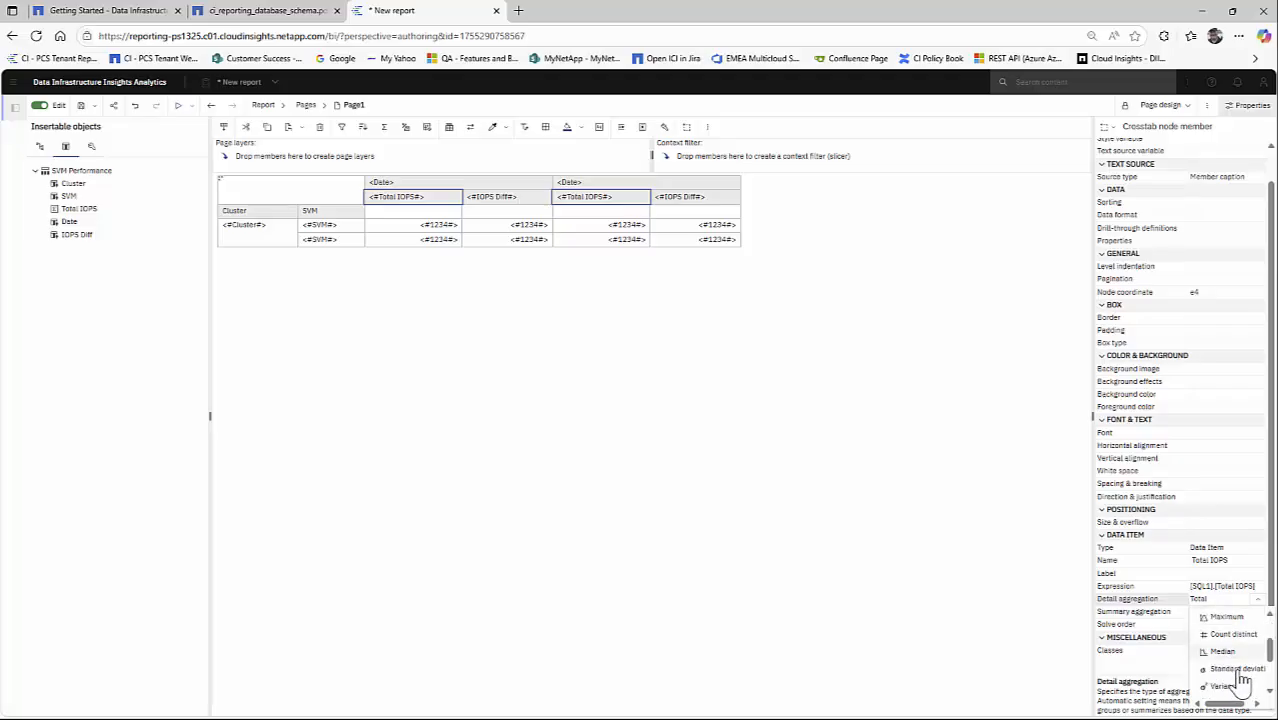
scroll(1232, 672, "up", 1)
left_click(1226, 686)
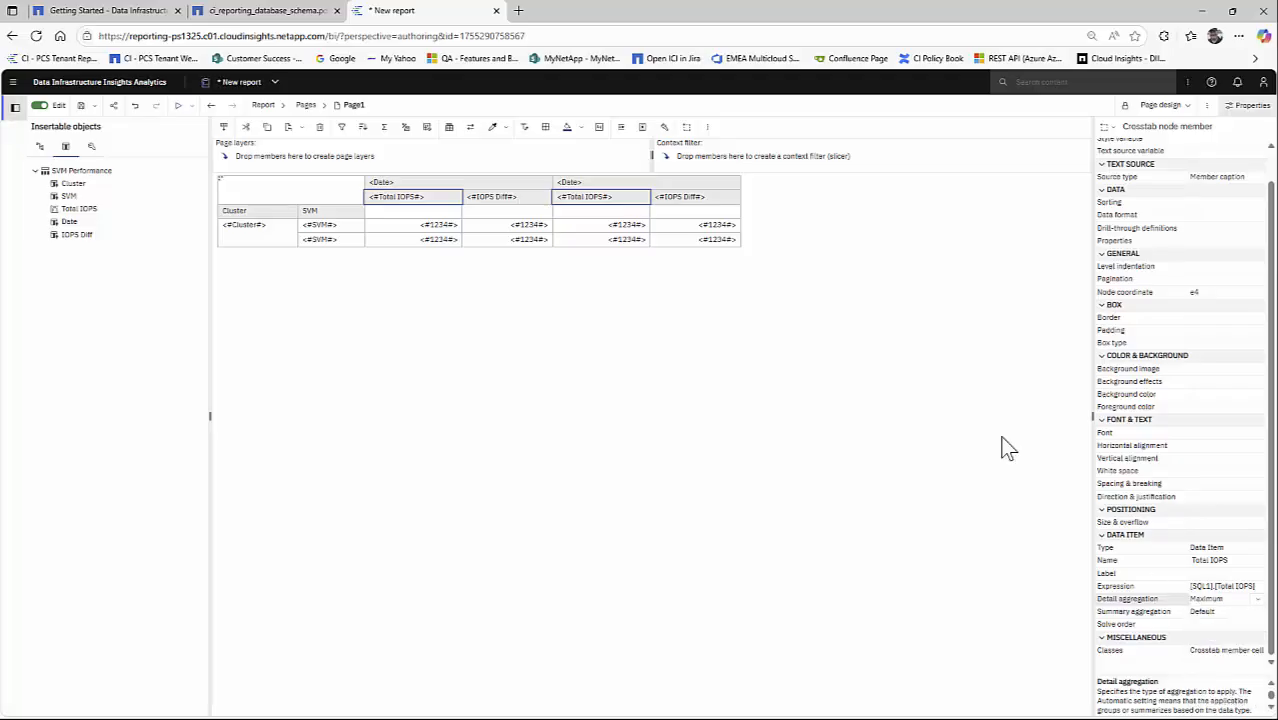
- Set the detail aggregation of the IOPS Diff column to Maximum and run the report
left_click(533, 199)
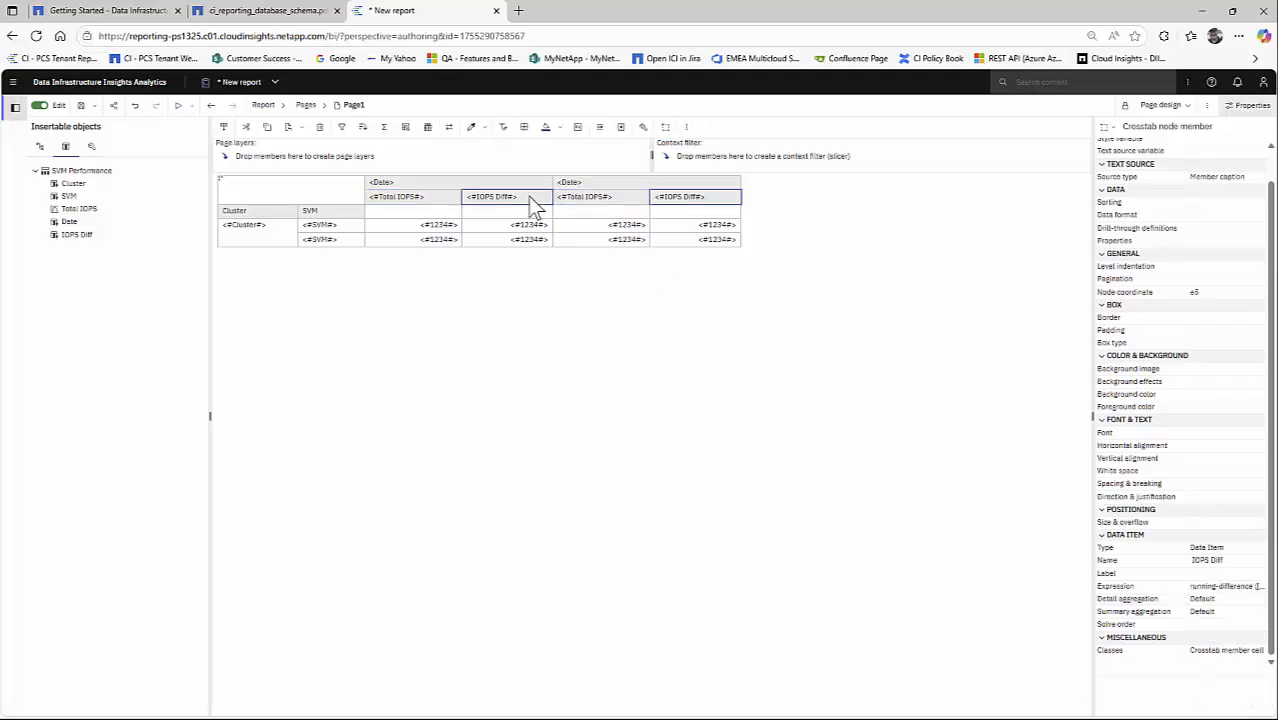
left_click(1250, 599)
left_click(1260, 599)
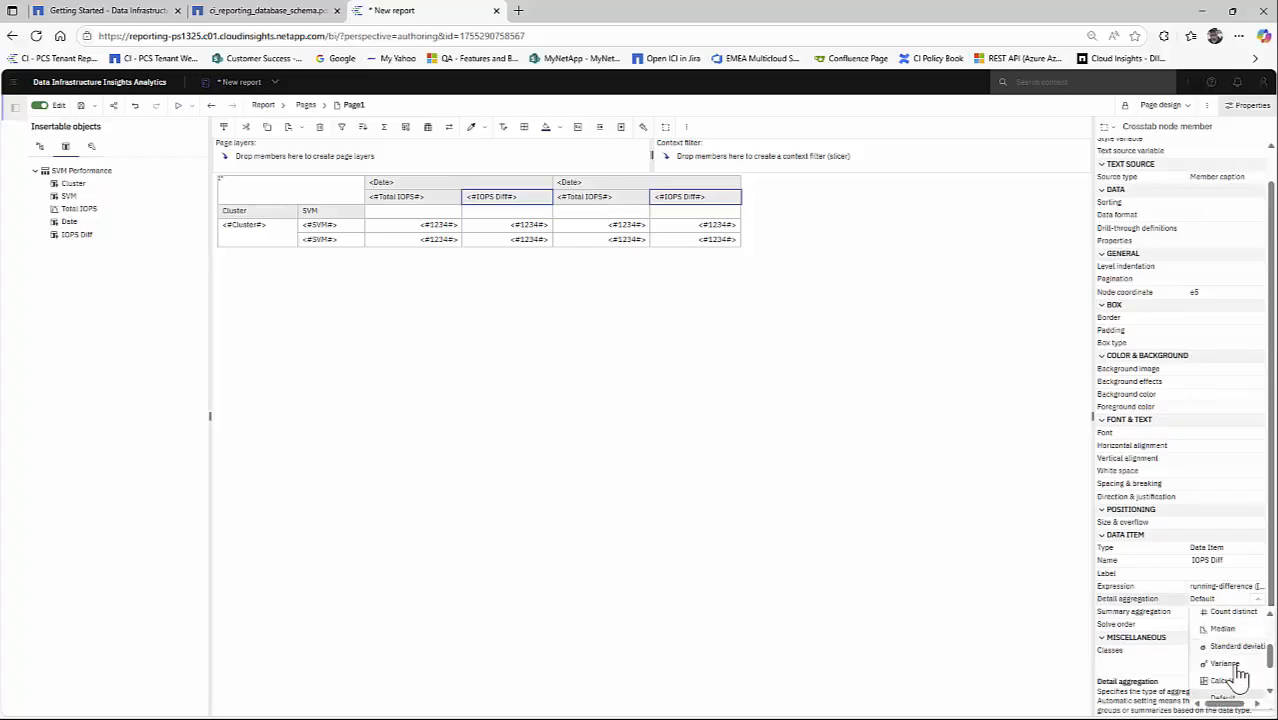
scroll(1240, 676, "up", 3)
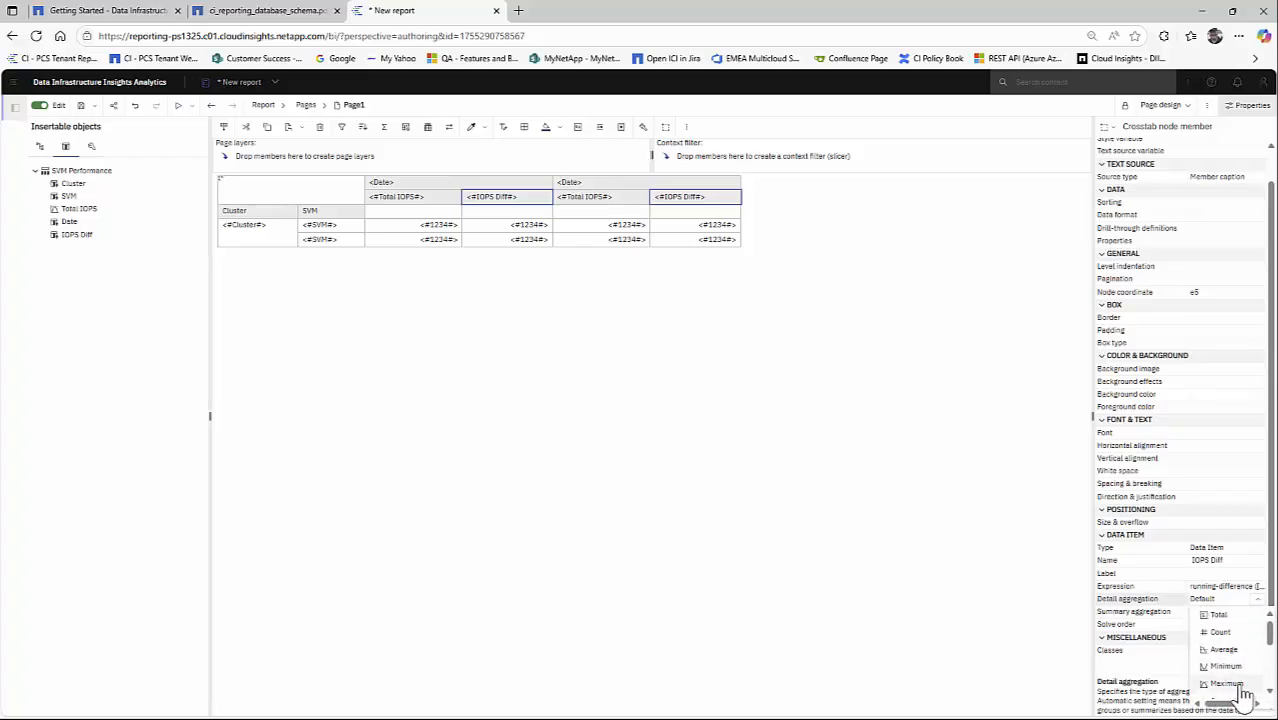
left_click(1225, 684)
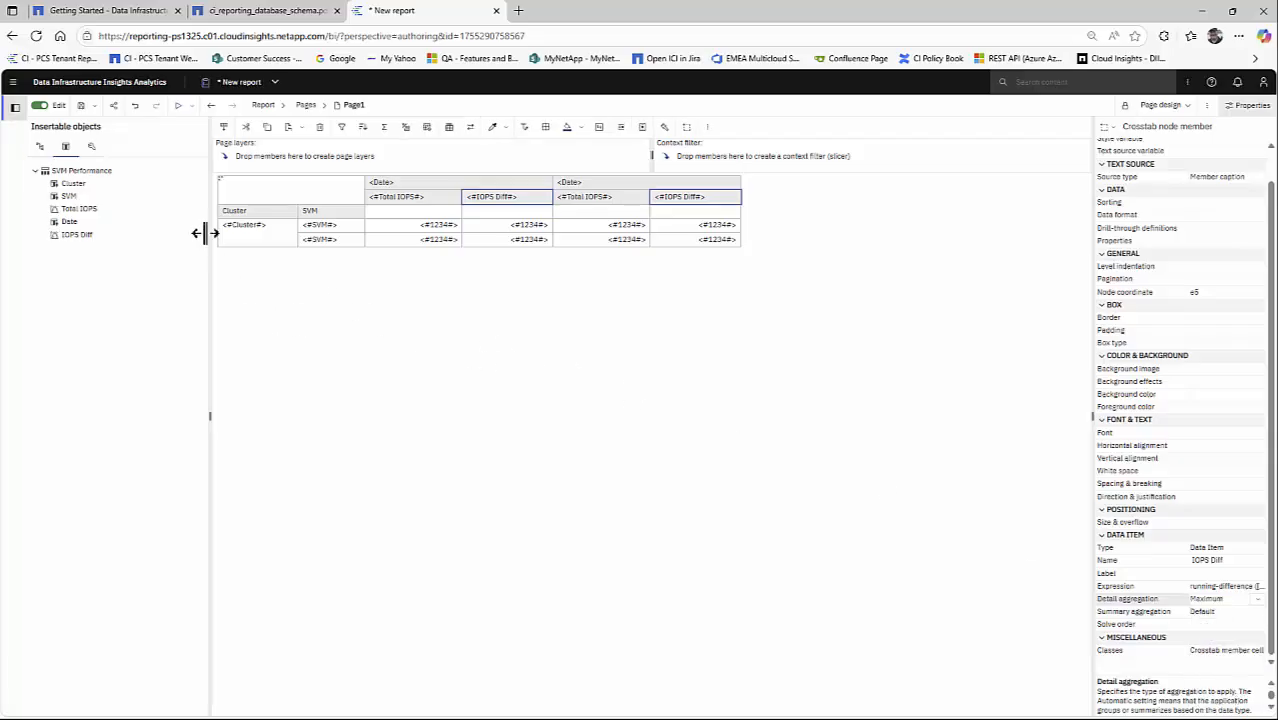
left_click(179, 108)
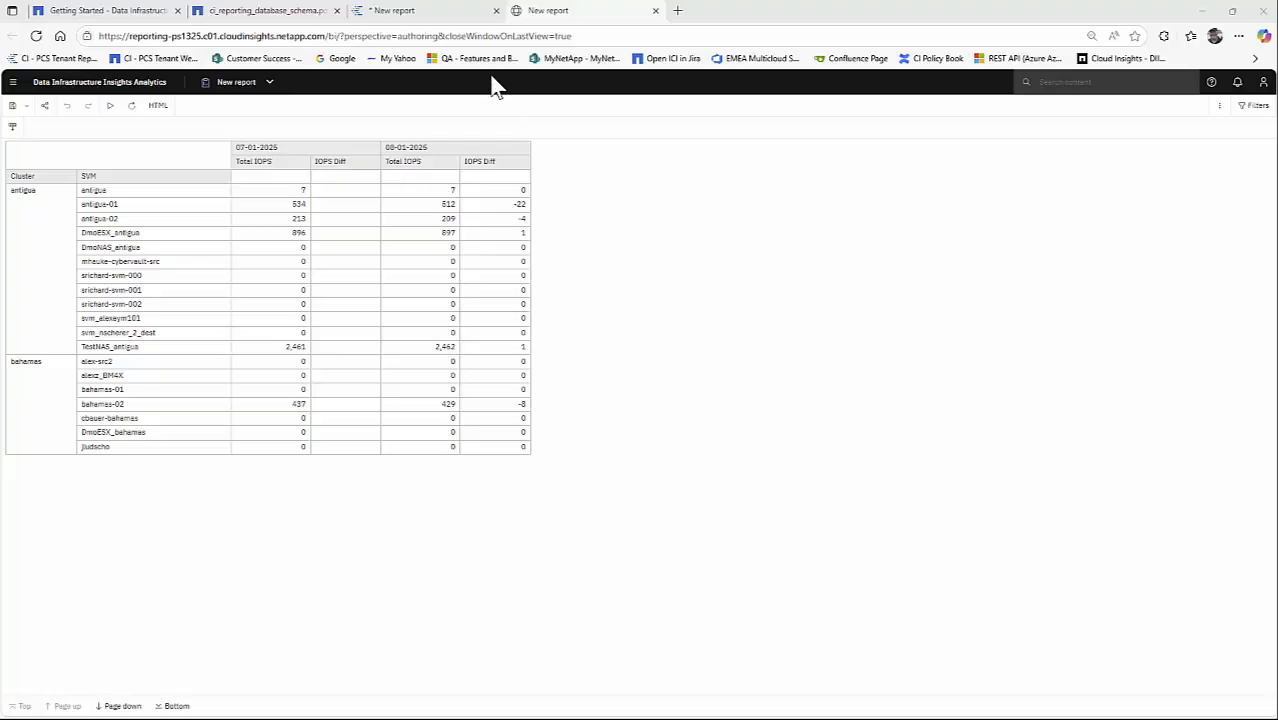
- Return to Page1 of the report being edited and create an advanced conditional style named Red for the IOPS Diff value cells
left_click(440, 16)
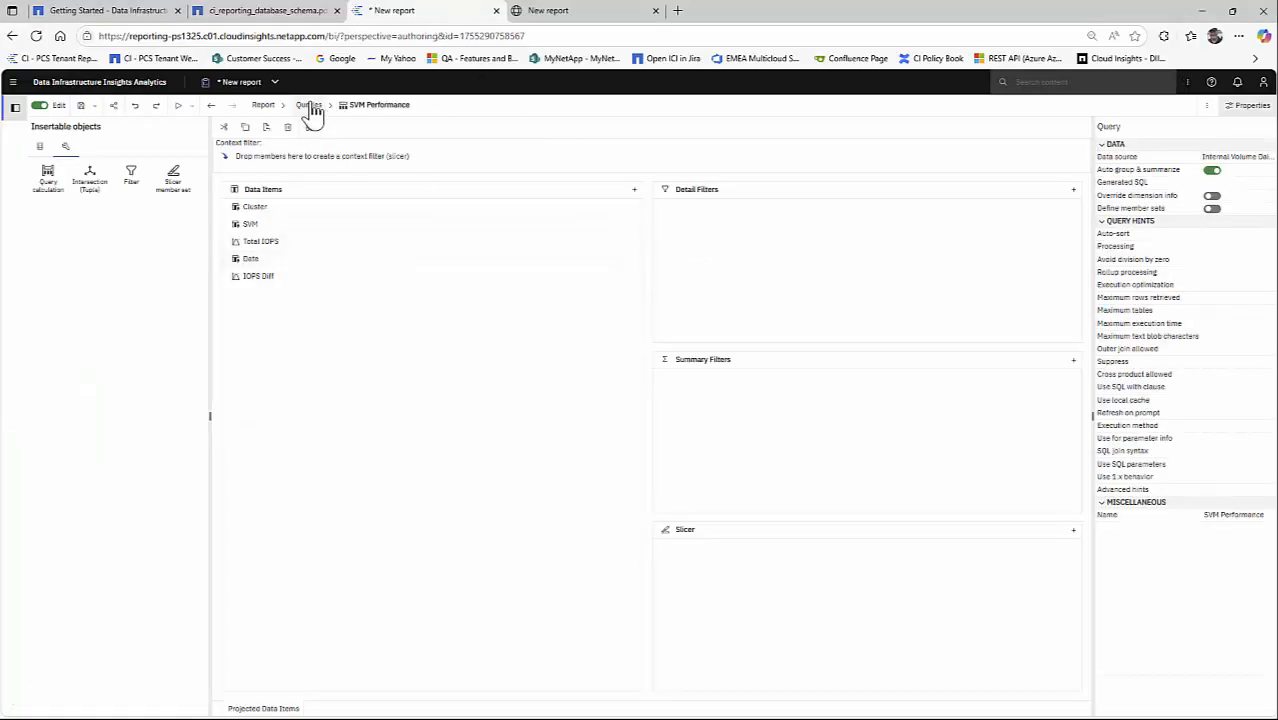
left_click(260, 106)
left_click(287, 164)
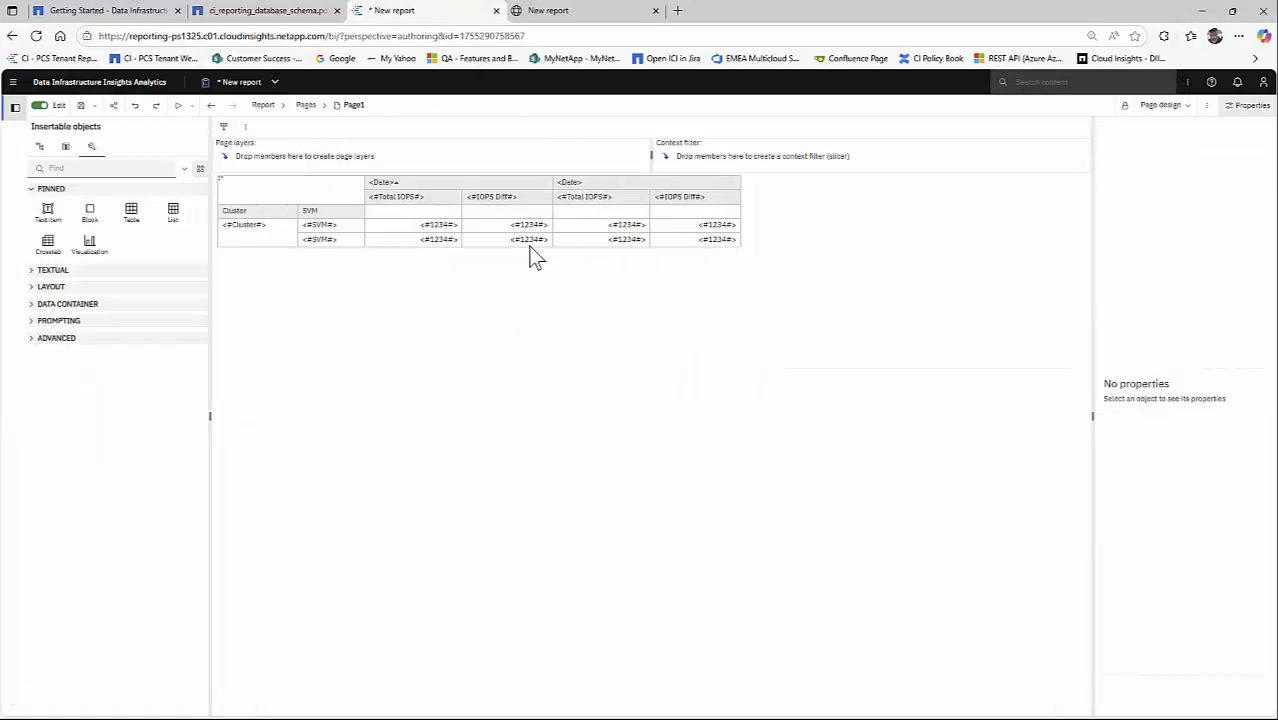
left_click(502, 228)
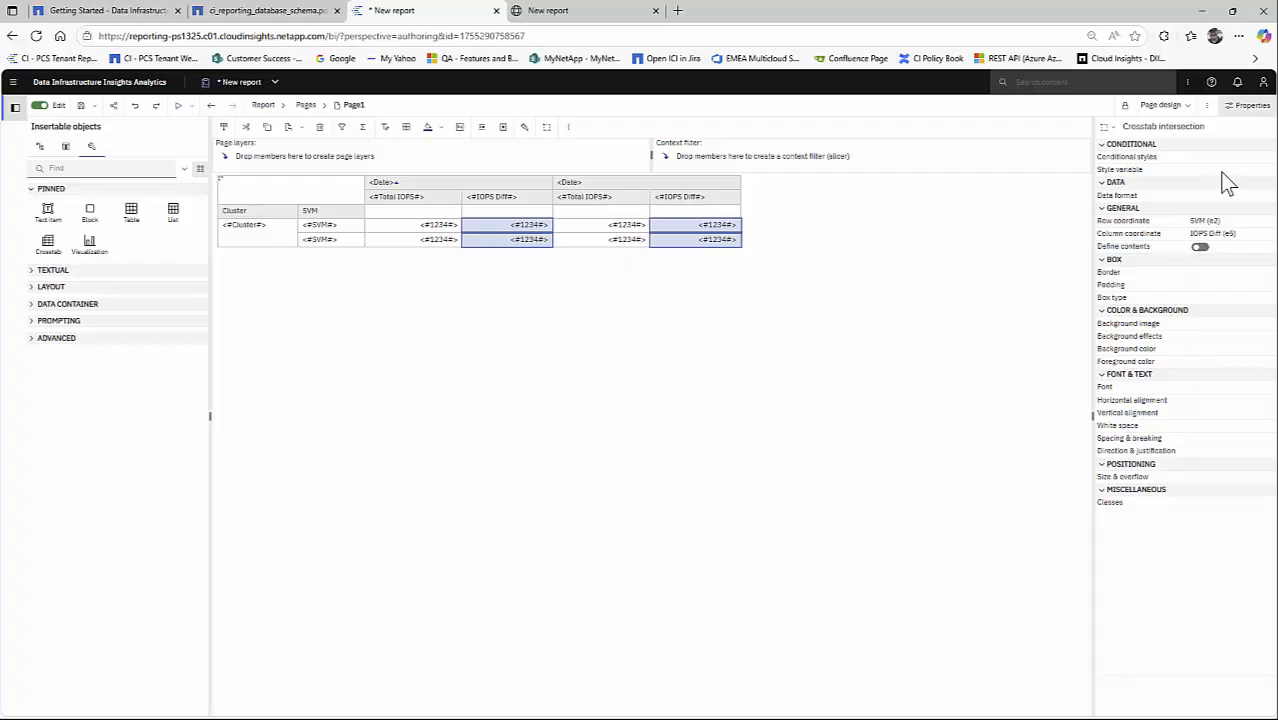
left_click(1266, 157)
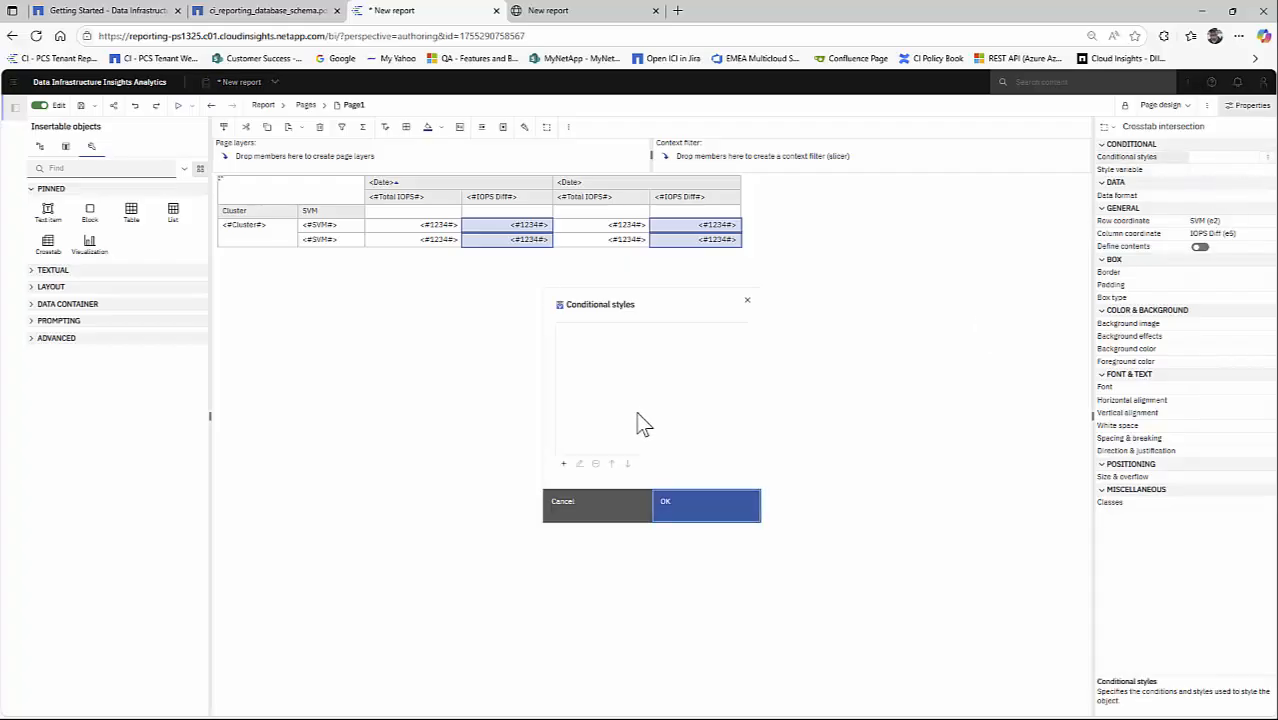
left_click(564, 466)
left_click(596, 516)
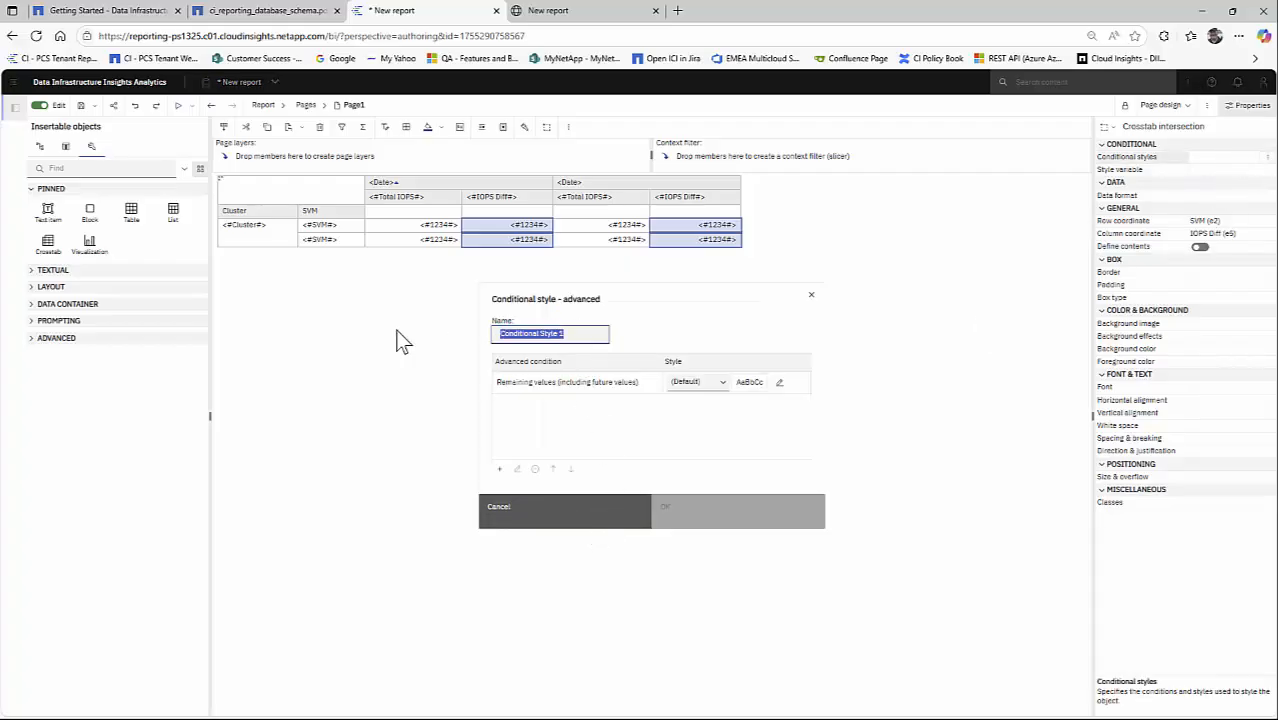
type("Red")
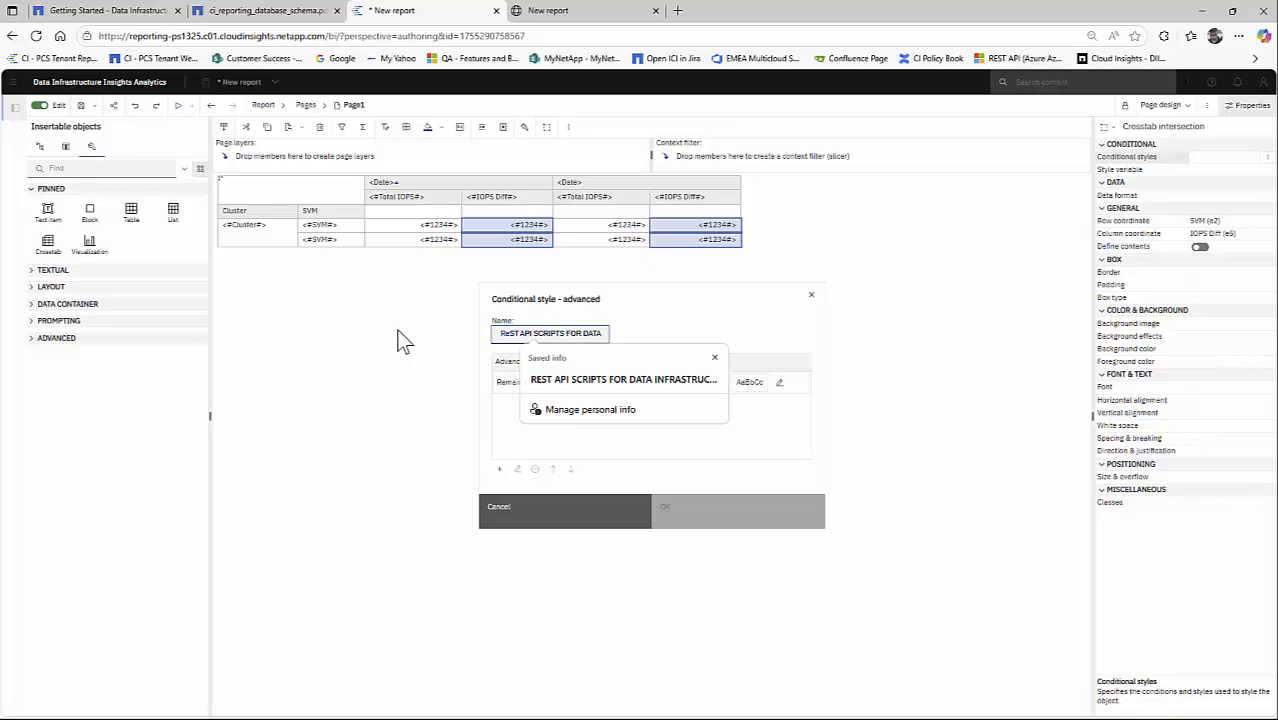
- Add the condition [SVM Performance].[IOPS Diff]>0 to the Red conditional style
left_click(497, 470)
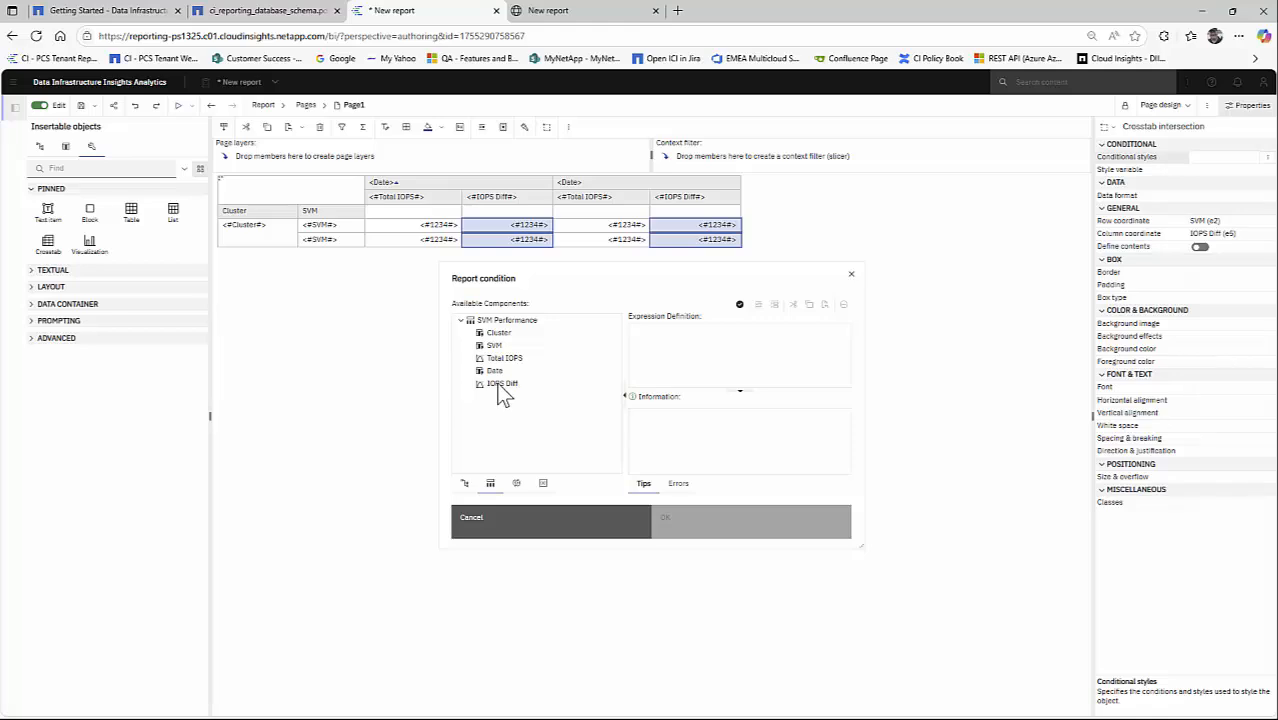
left_click_drag(500, 385, 727, 360)
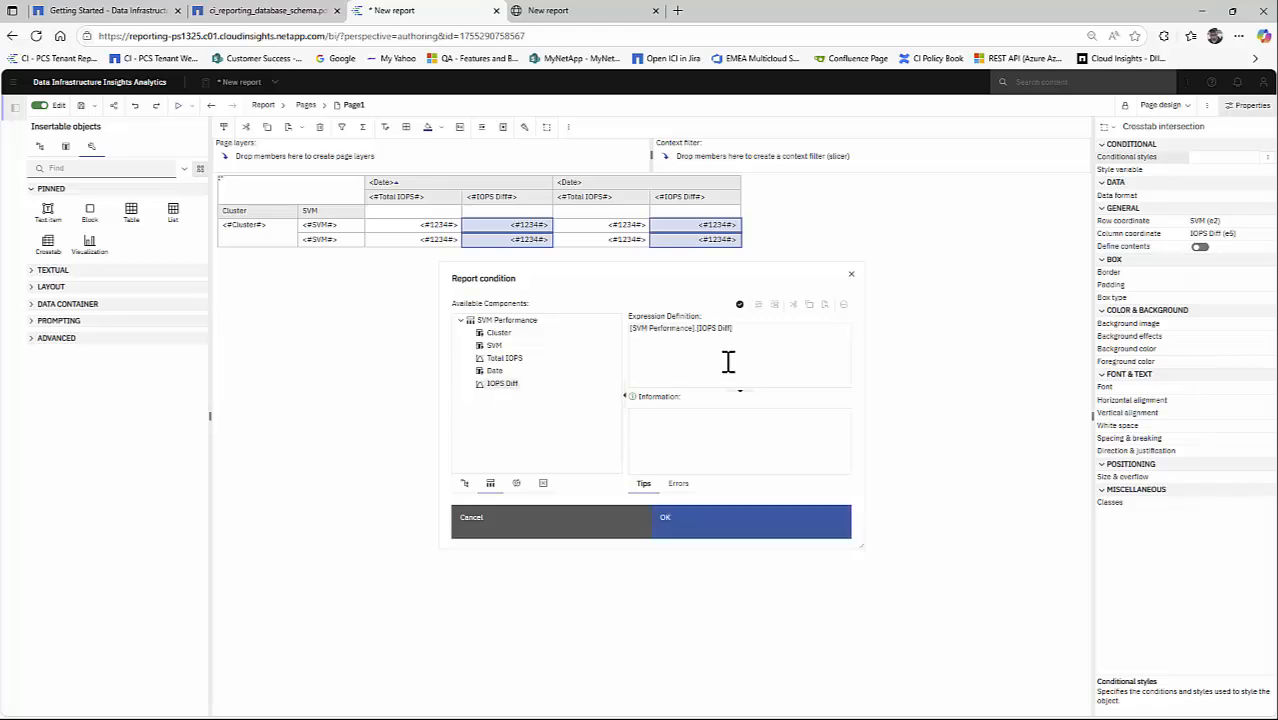
type(">0")
left_click(701, 527)
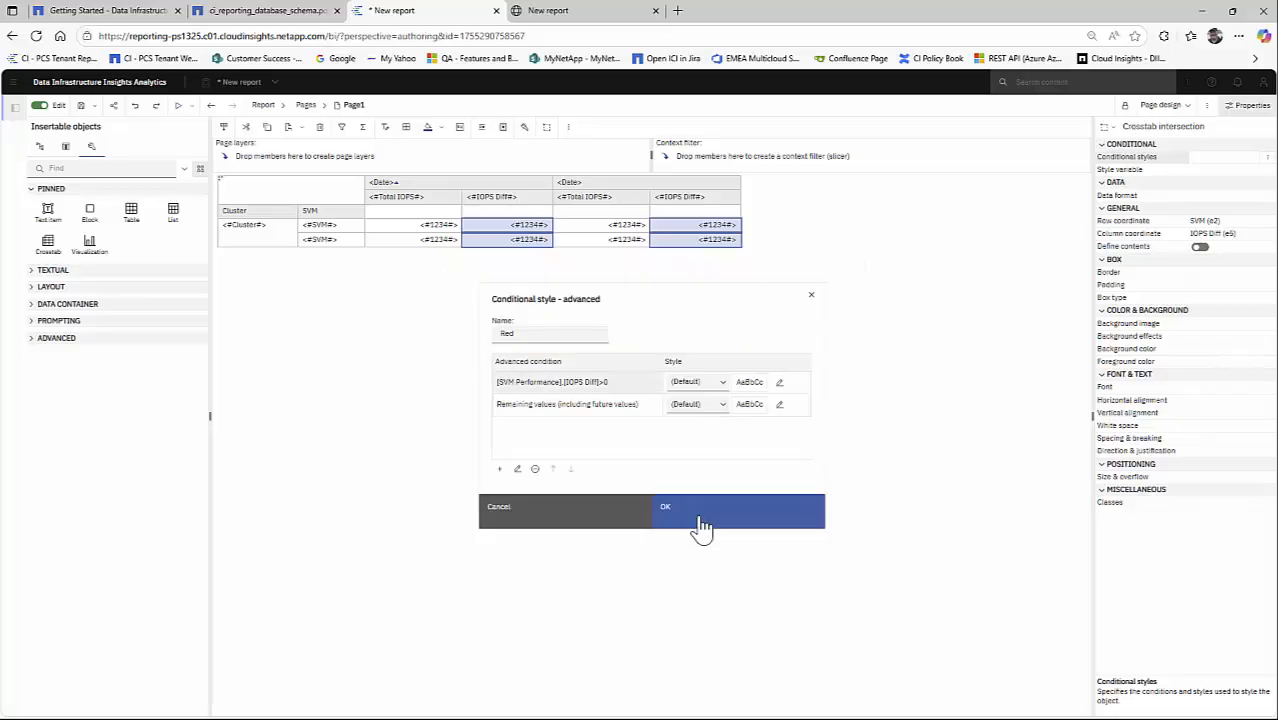
- Format the IOPS Diff>0 condition with a red foreground color and bold font weight
left_click(780, 384)
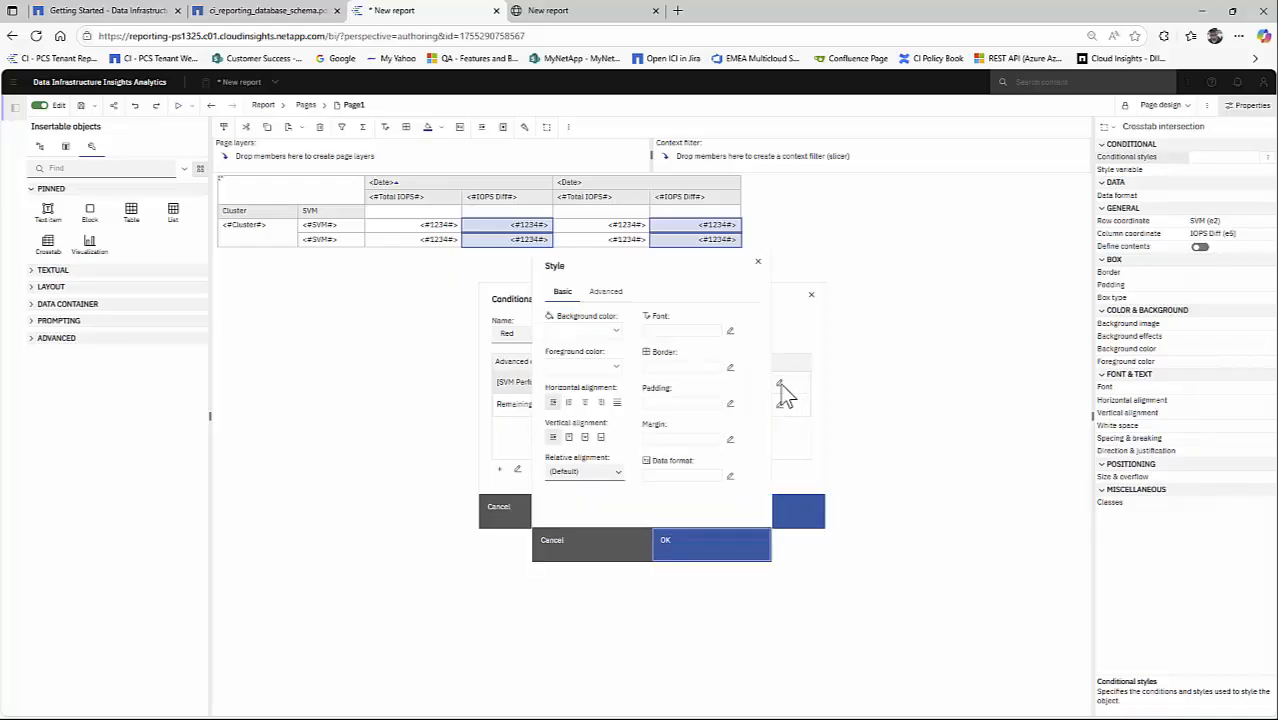
left_click(616, 368)
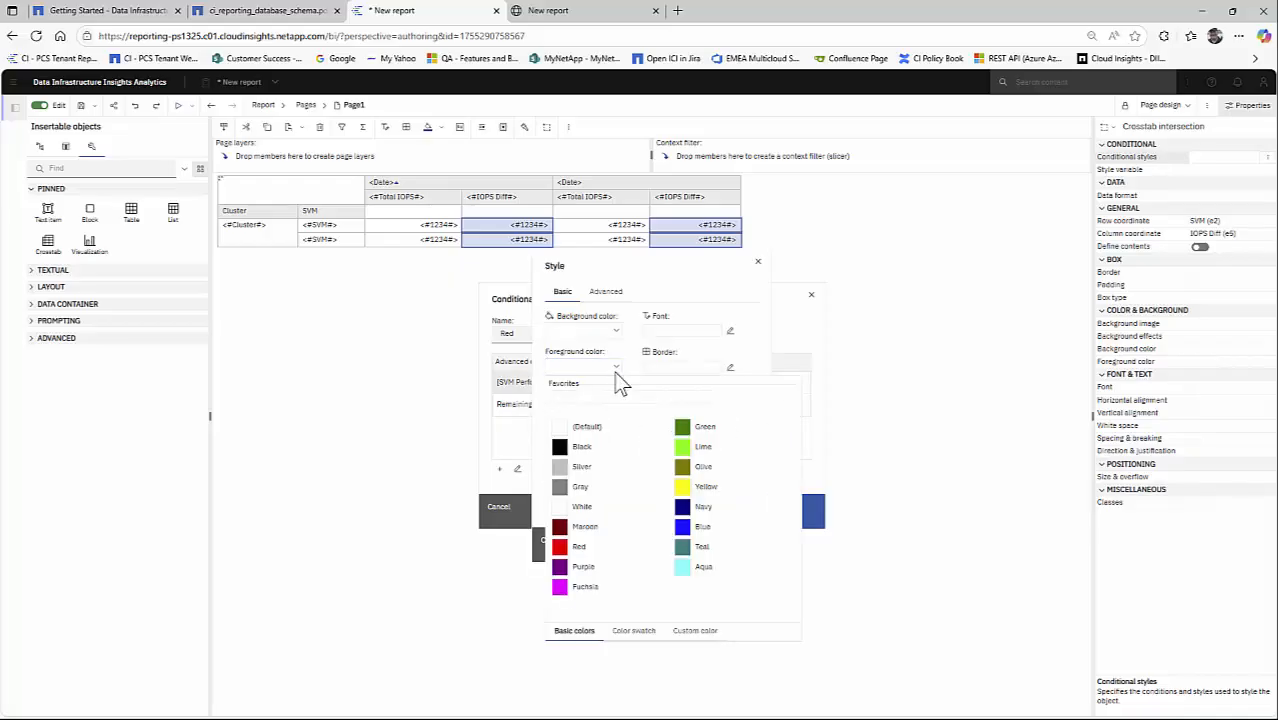
left_click(578, 524)
left_click(730, 330)
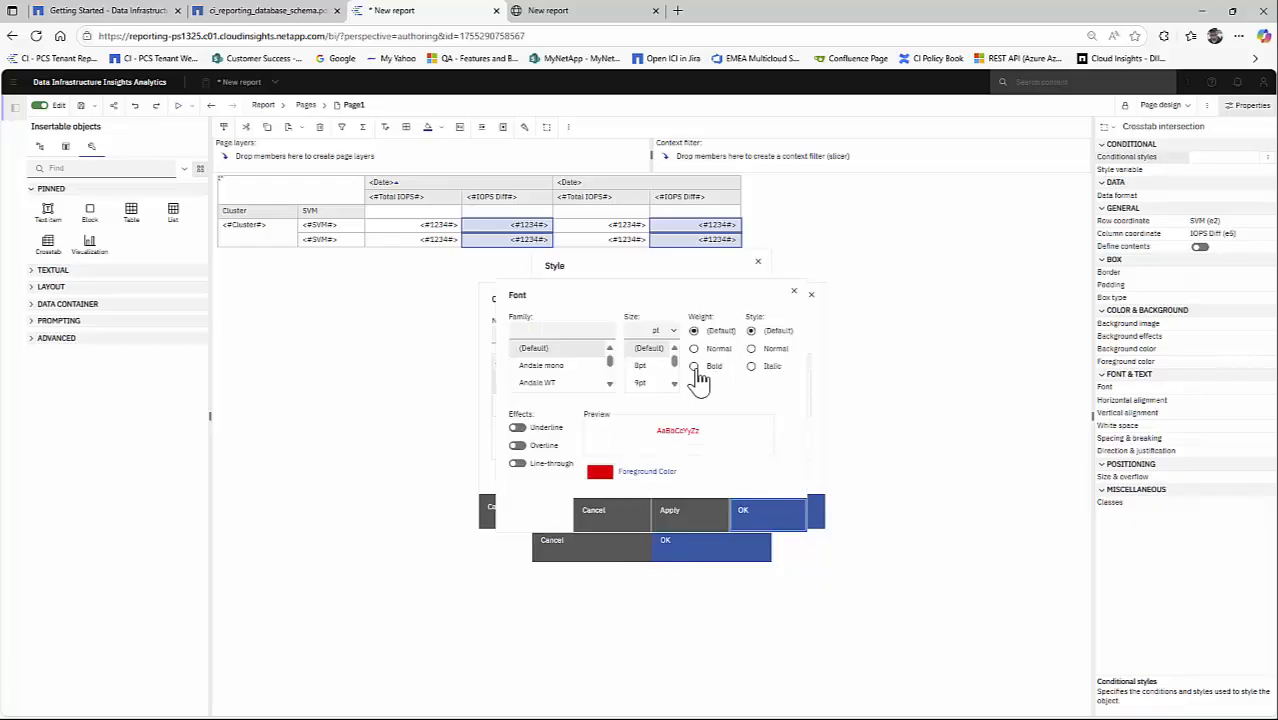
left_click(694, 366)
left_click(767, 514)
left_click(725, 545)
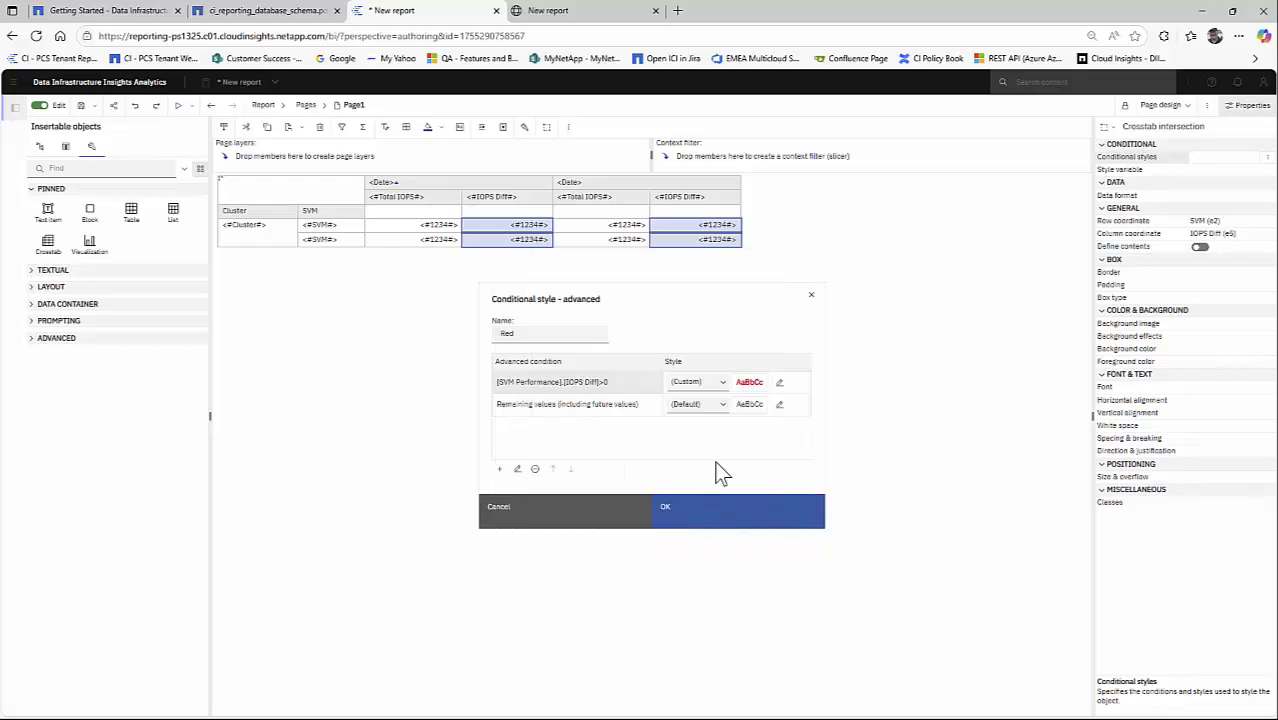
- Add a second condition, [SVM Performance].[IOPS Diff]<0, to the conditional style
left_click(499, 468)
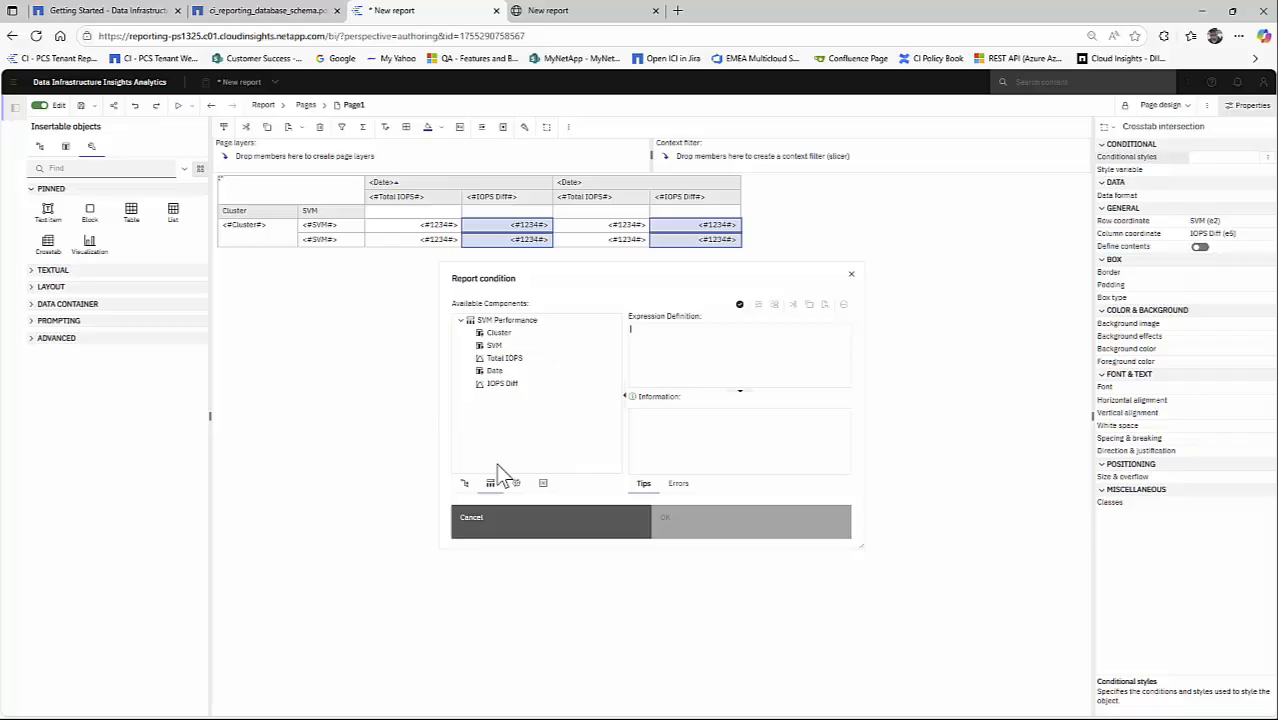
double_click(498, 382)
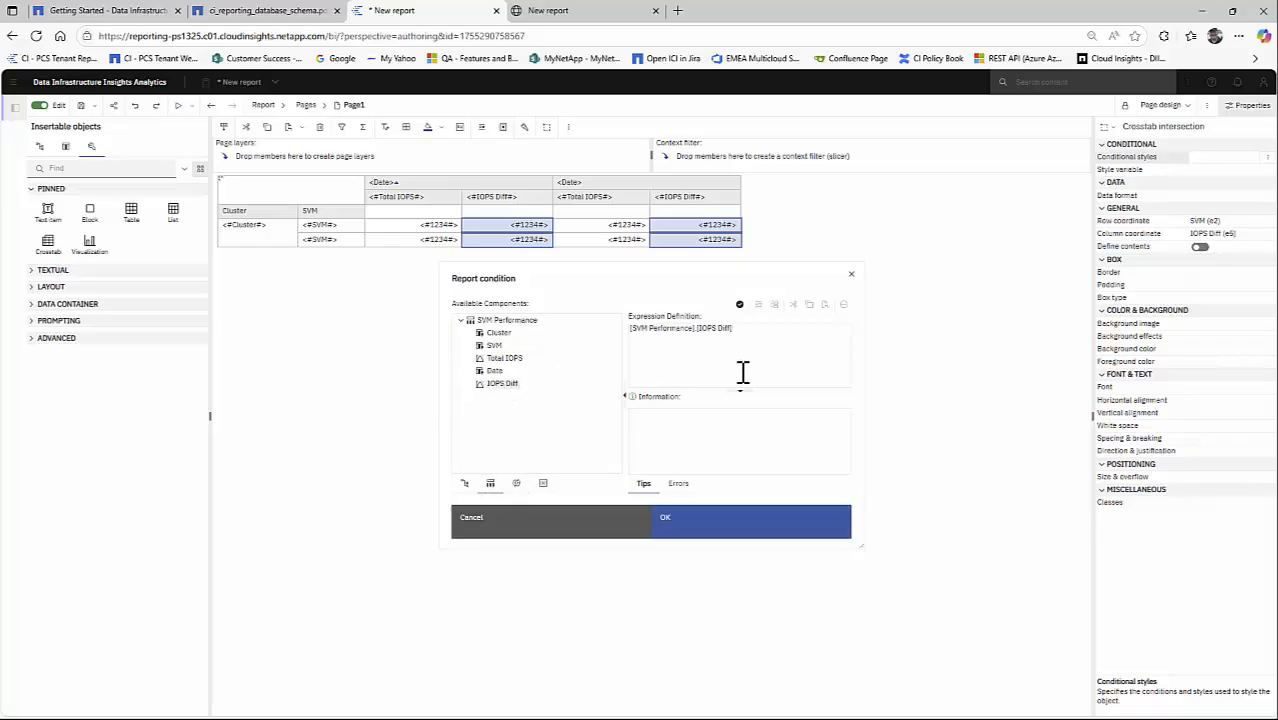
type("<0")
left_click(705, 530)
- Give the IOPS Diff<0 condition the custom foreground color 33CC99
left_click(778, 400)
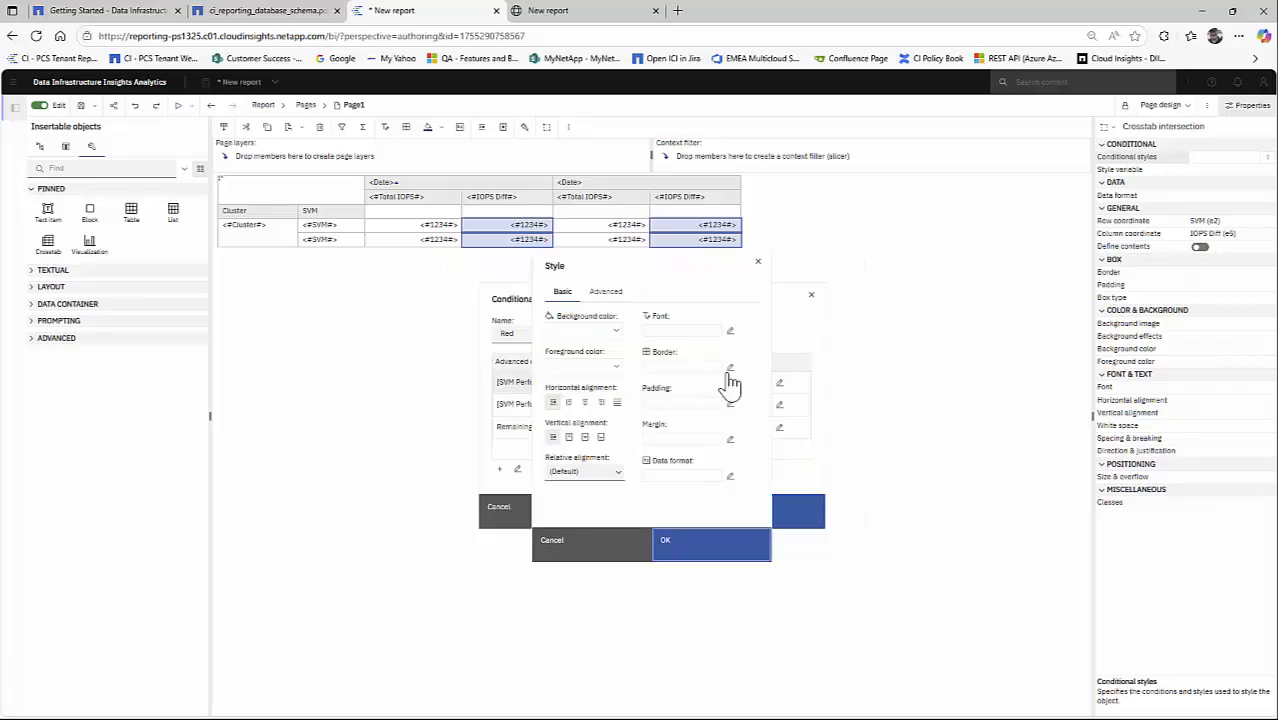
left_click(616, 366)
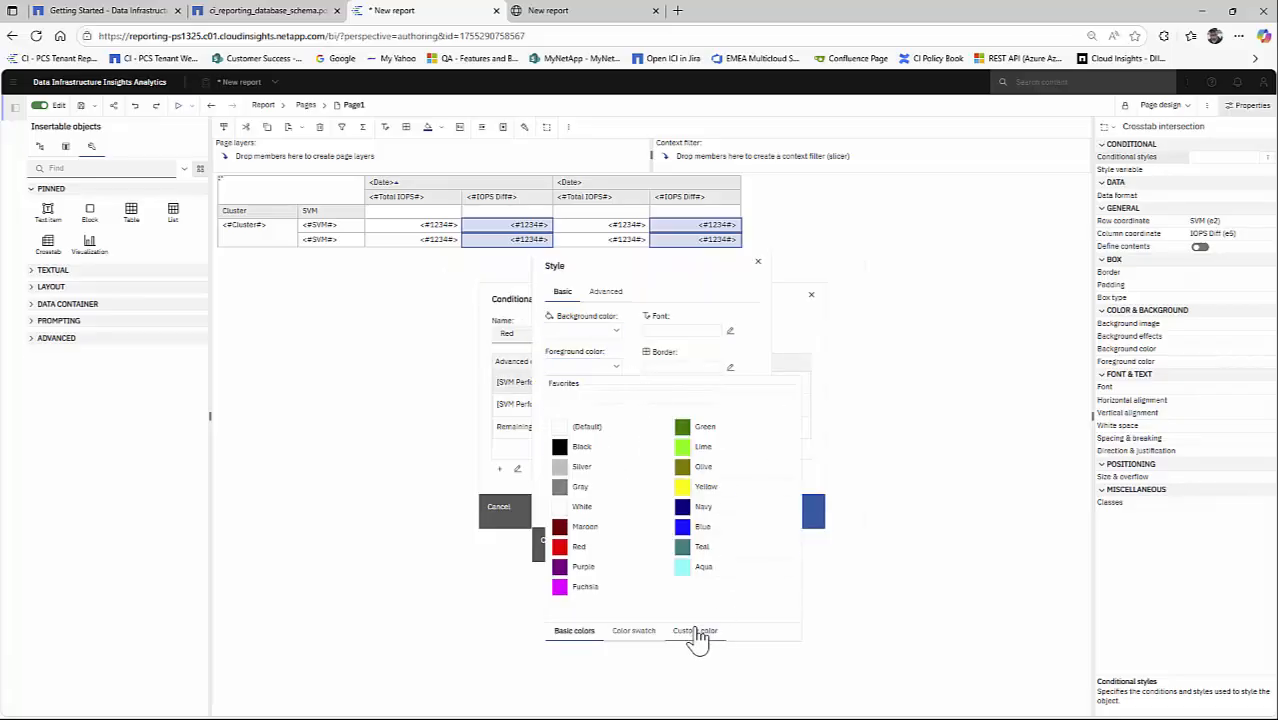
left_click(695, 630)
left_click(693, 574)
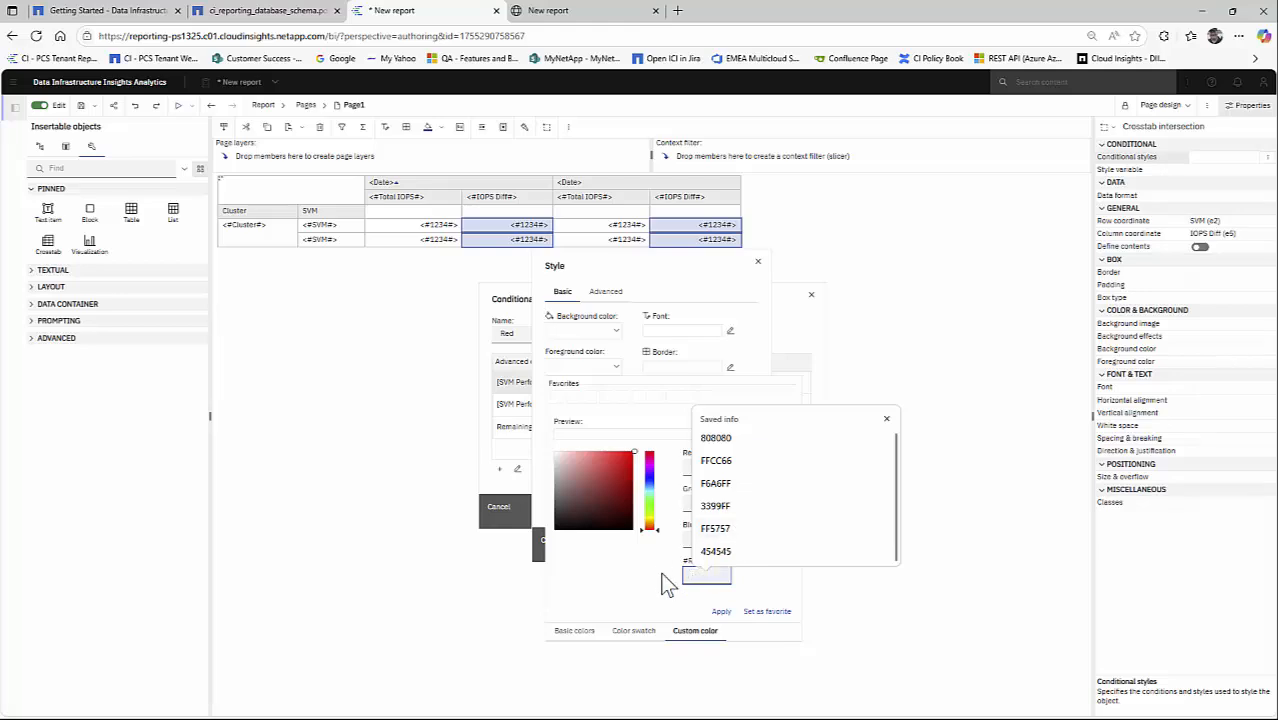
type("33CC99")
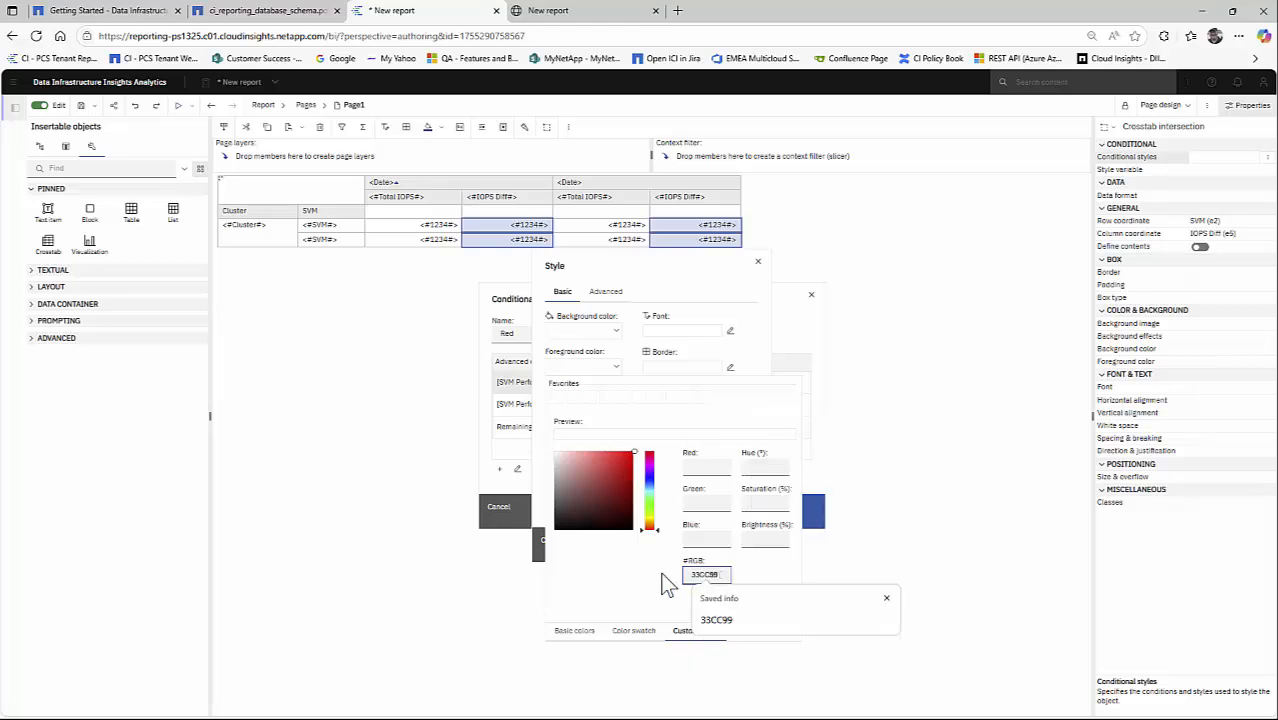
key("Return")
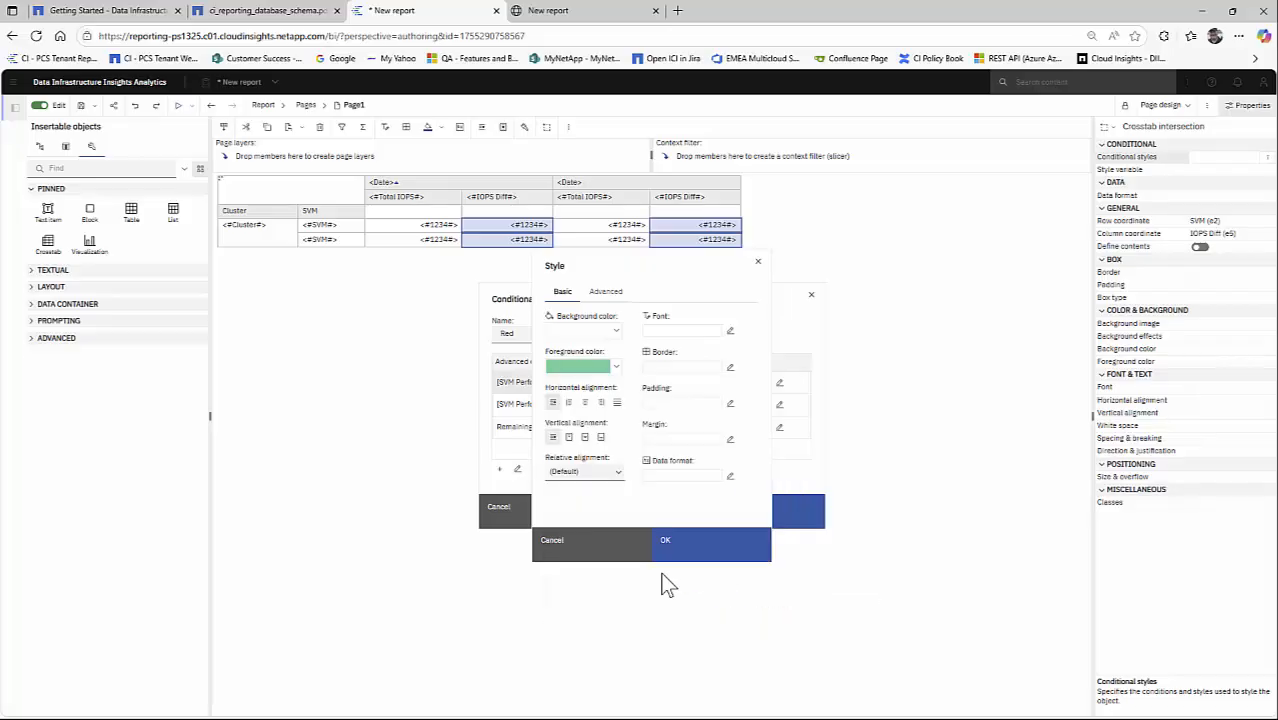
- Make the font bold for the IOPS Diff<0 condition and apply the Red conditional style to the IOPS Diff cells
left_click(731, 332)
left_click(693, 366)
left_click(768, 516)
left_click(703, 553)
left_click(730, 520)
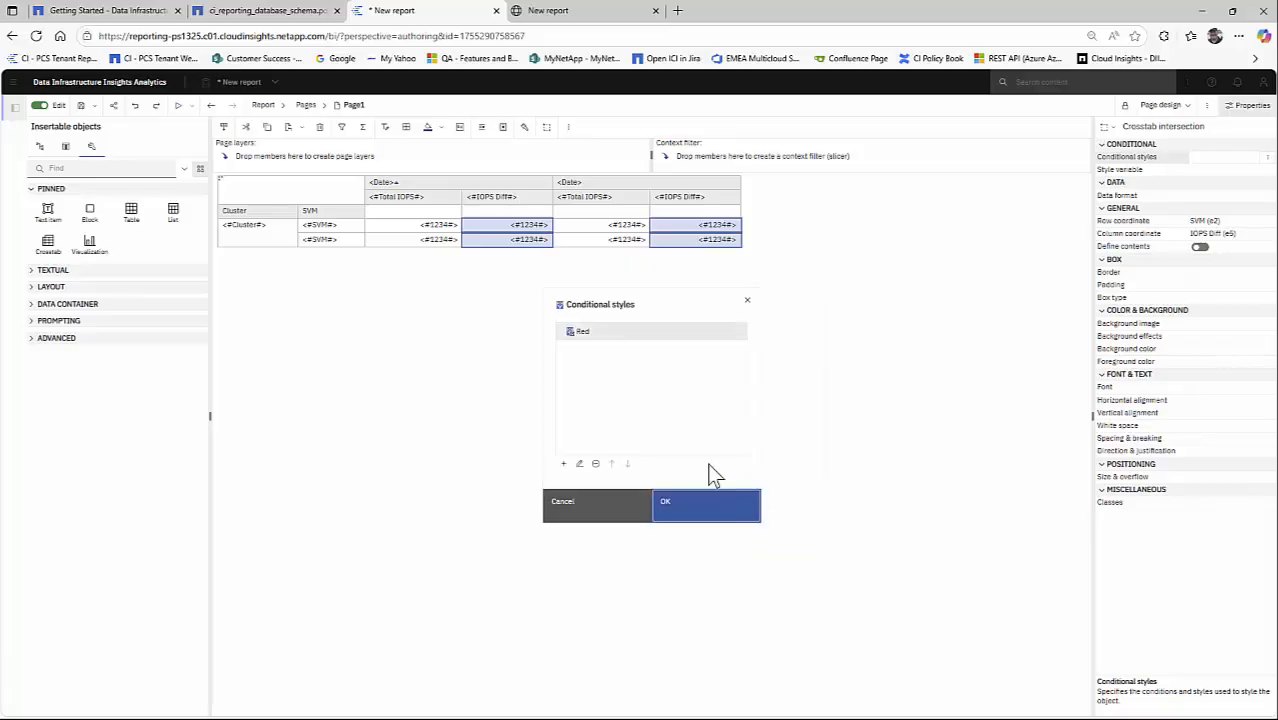
left_click(703, 513)
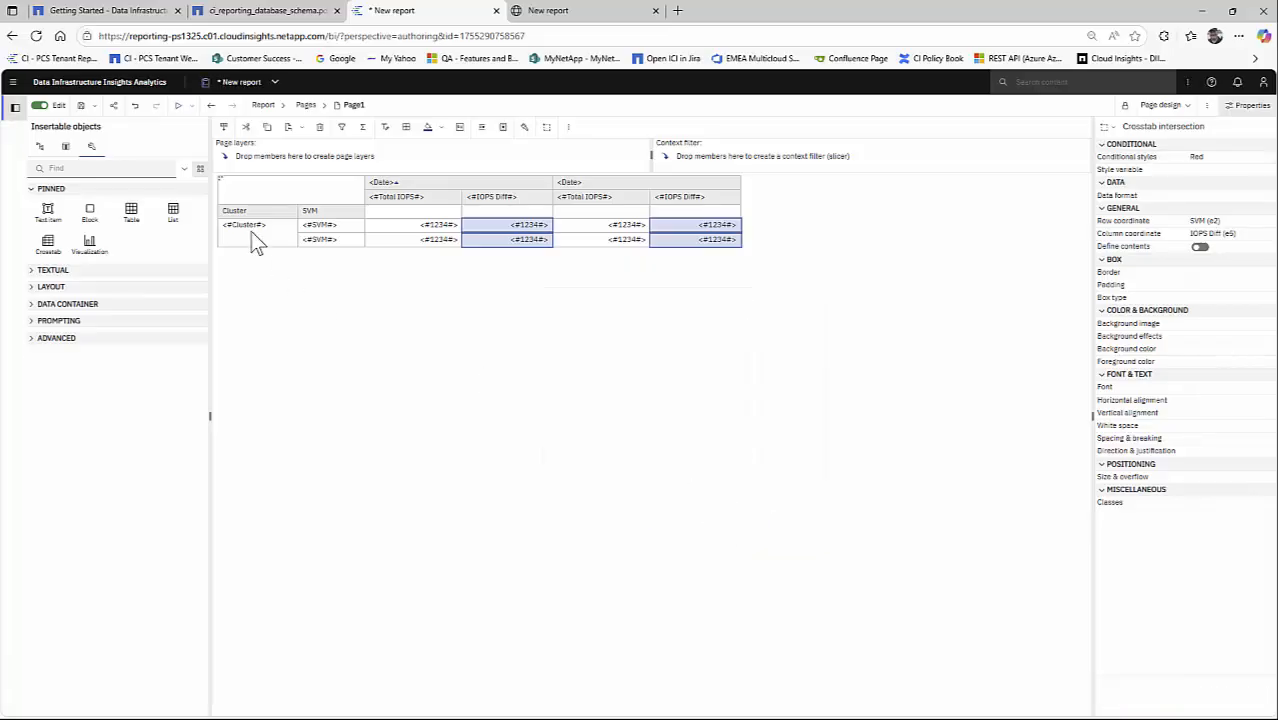
- Run the report to preview the IOPS Diff formatting, and set the whole crosstab to 5000 rows per page in the report editor
left_click(178, 105)
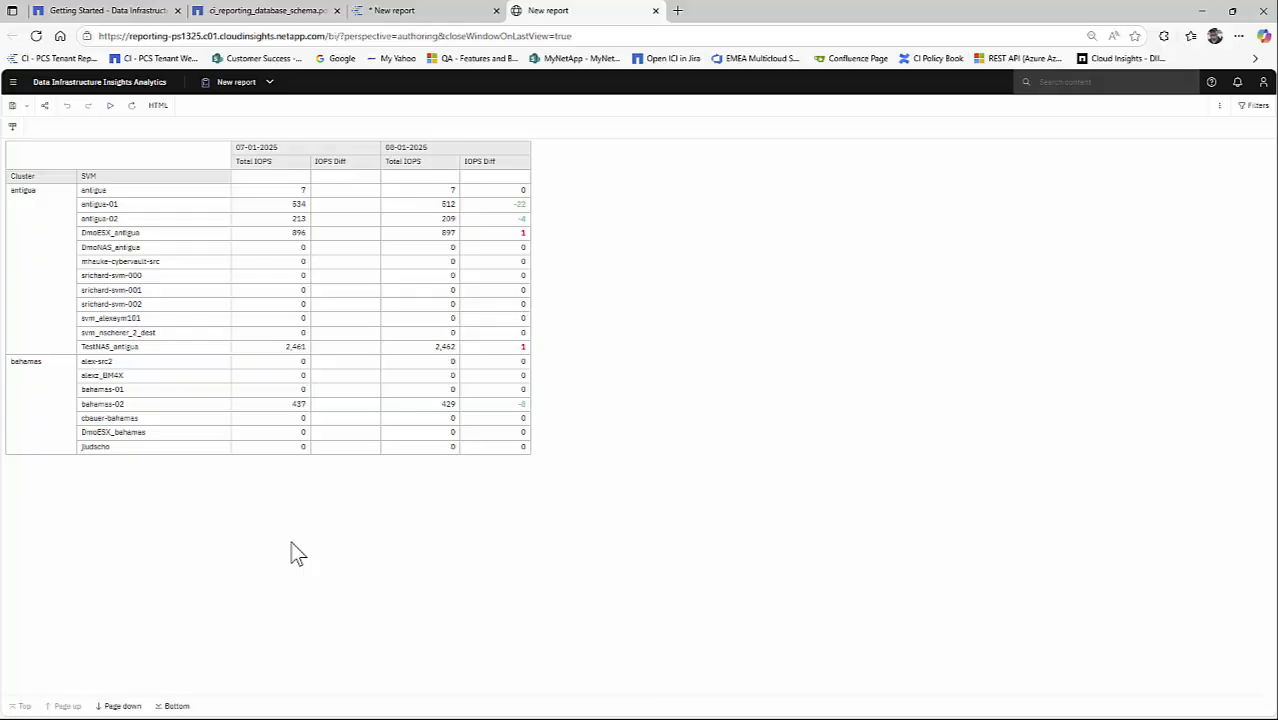
left_click(420, 12)
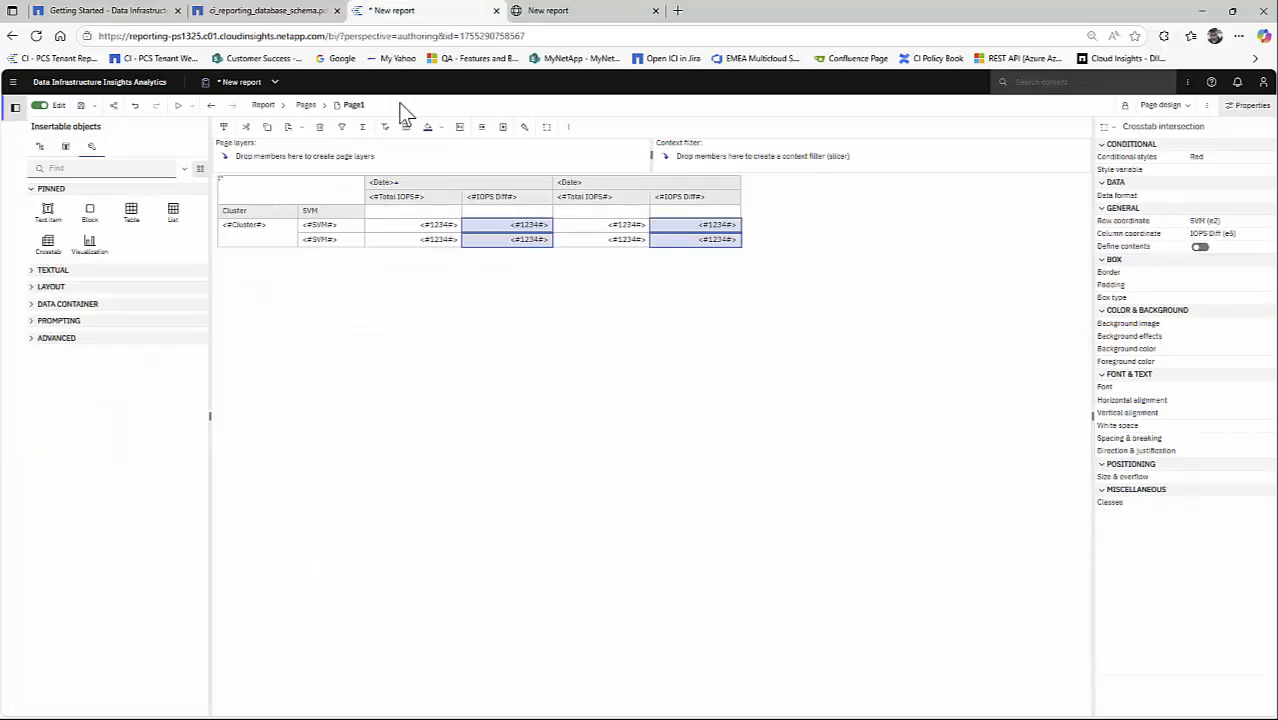
left_click(222, 188)
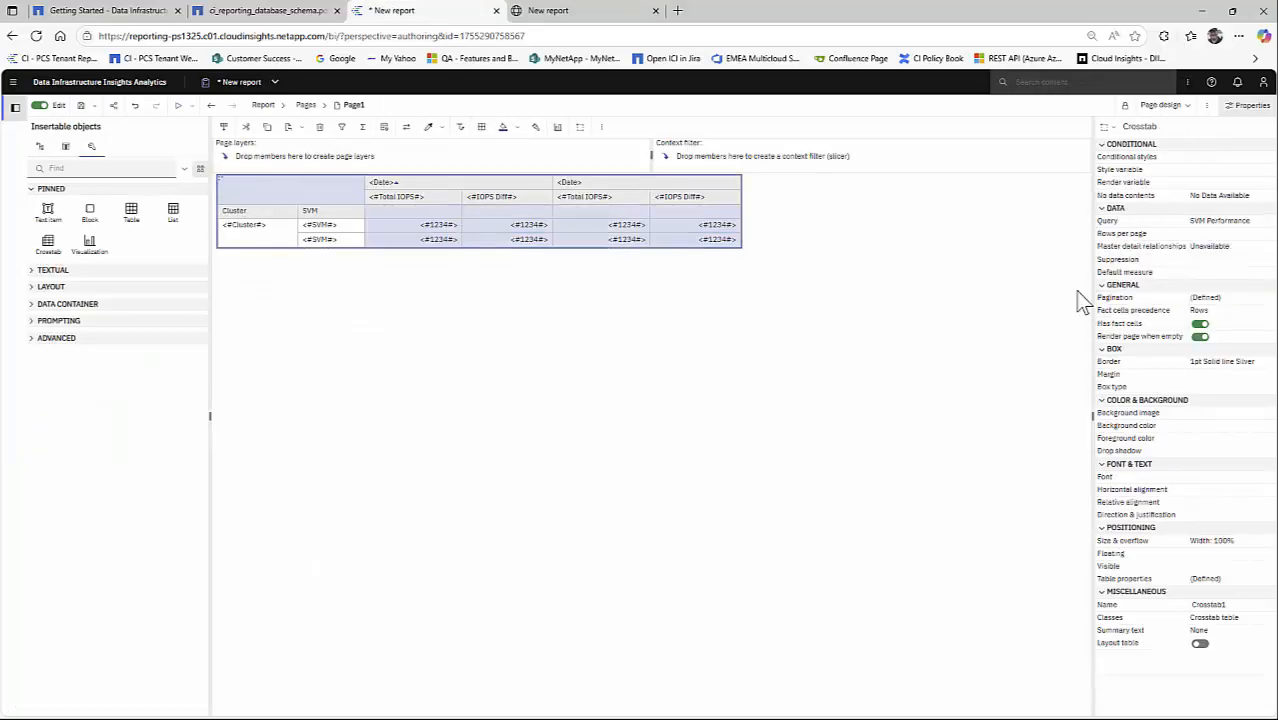
left_click(1225, 235)
type("50")
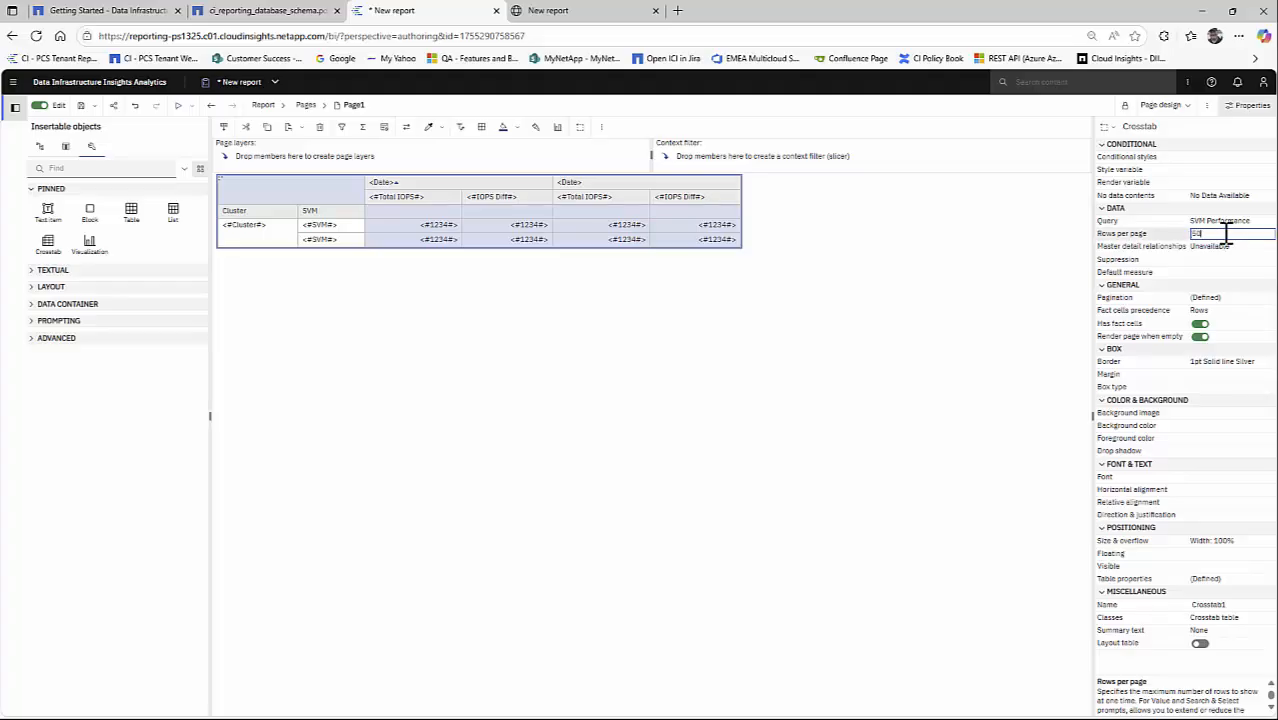
type("00")
key("Return")
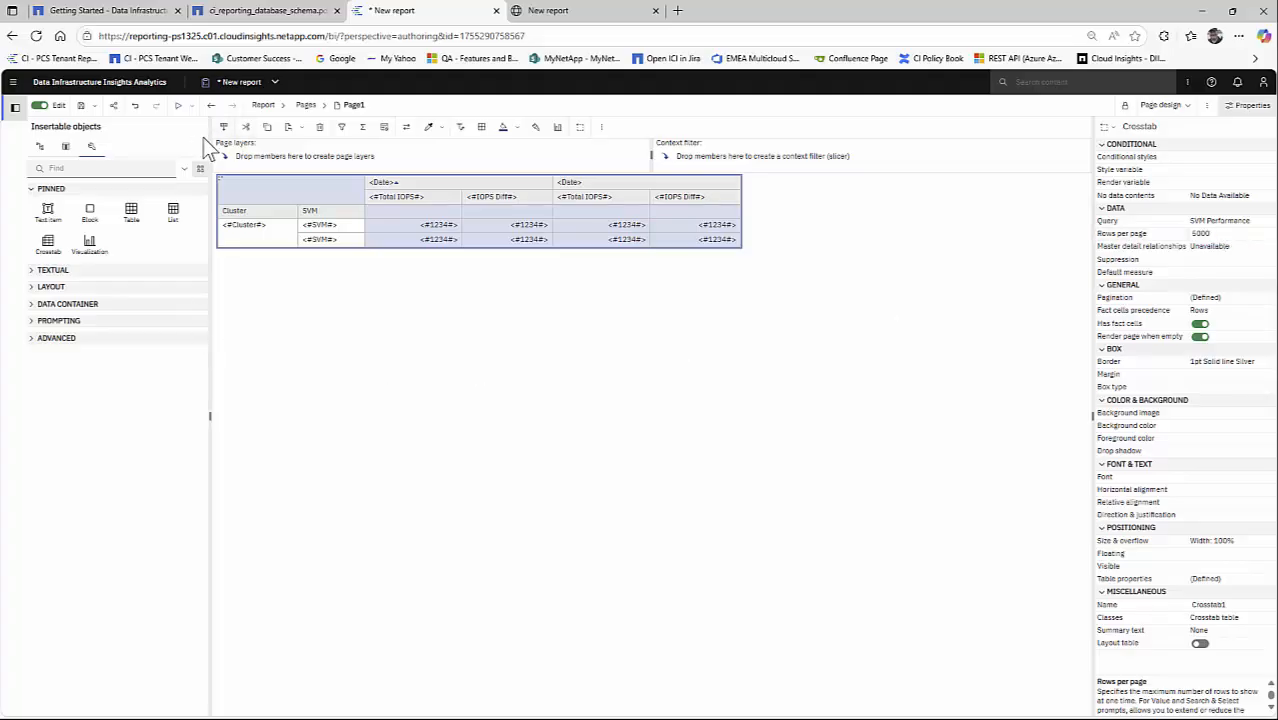
- Run the report again and examine the IOPS Diff values and their conditional coloring across all clusters on the page
left_click(178, 105)
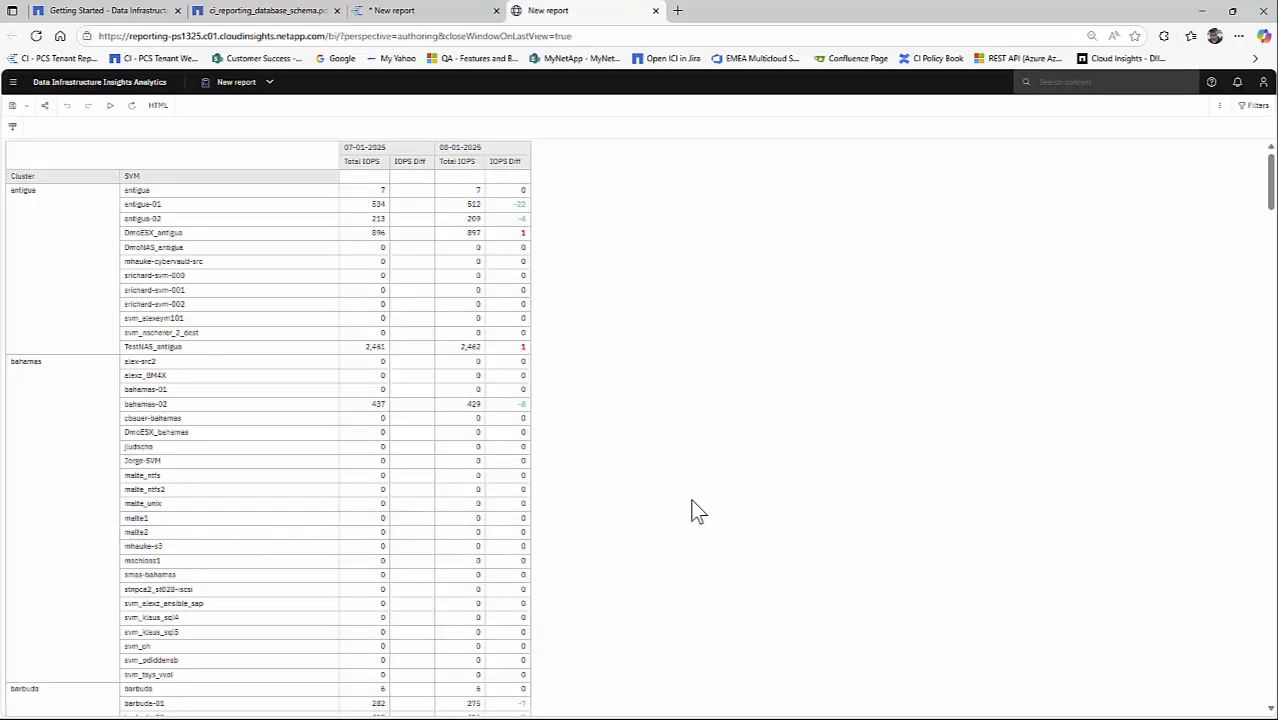
scroll(690, 490, "down", 15)
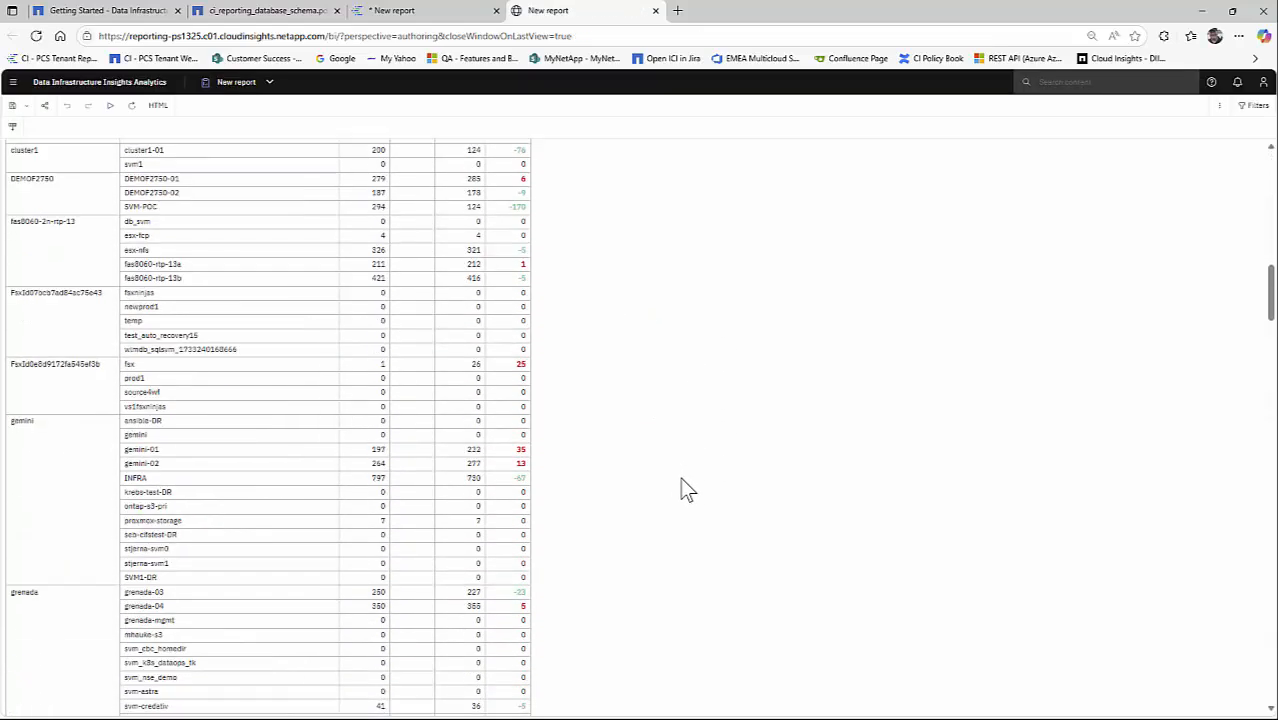
scroll(680, 488, "down", 20)
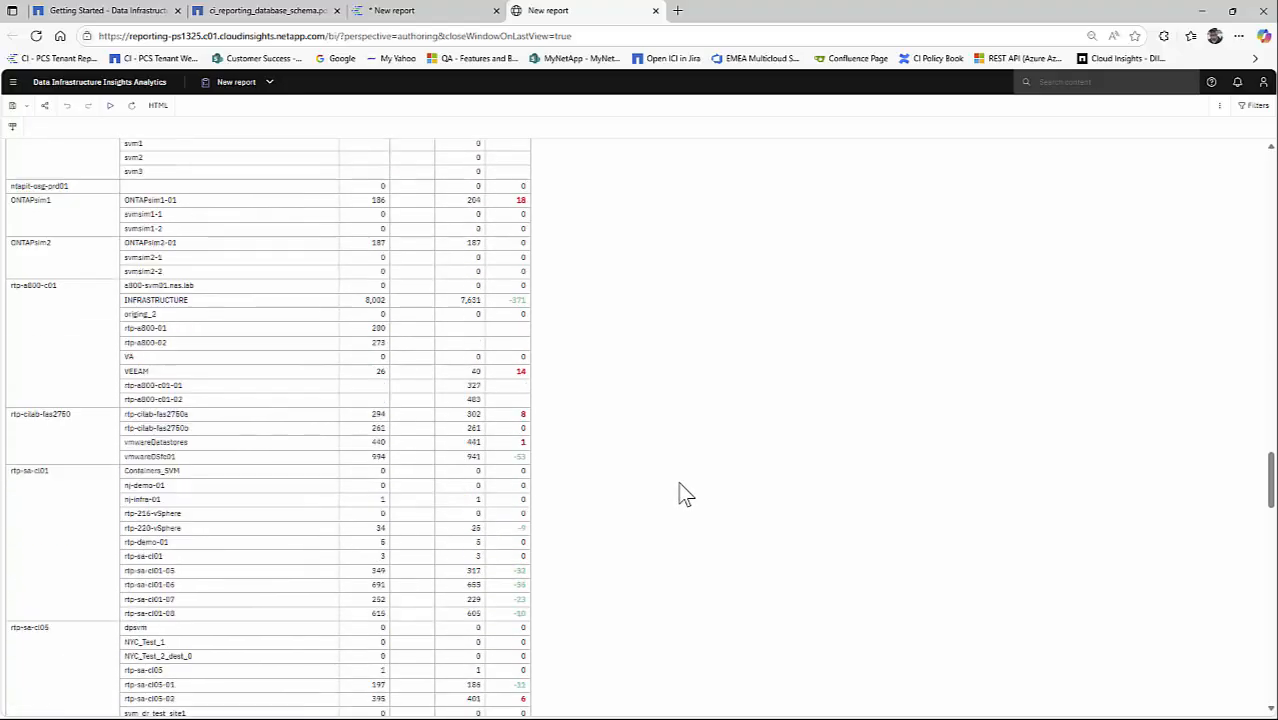
scroll(680, 492, "down", 20)
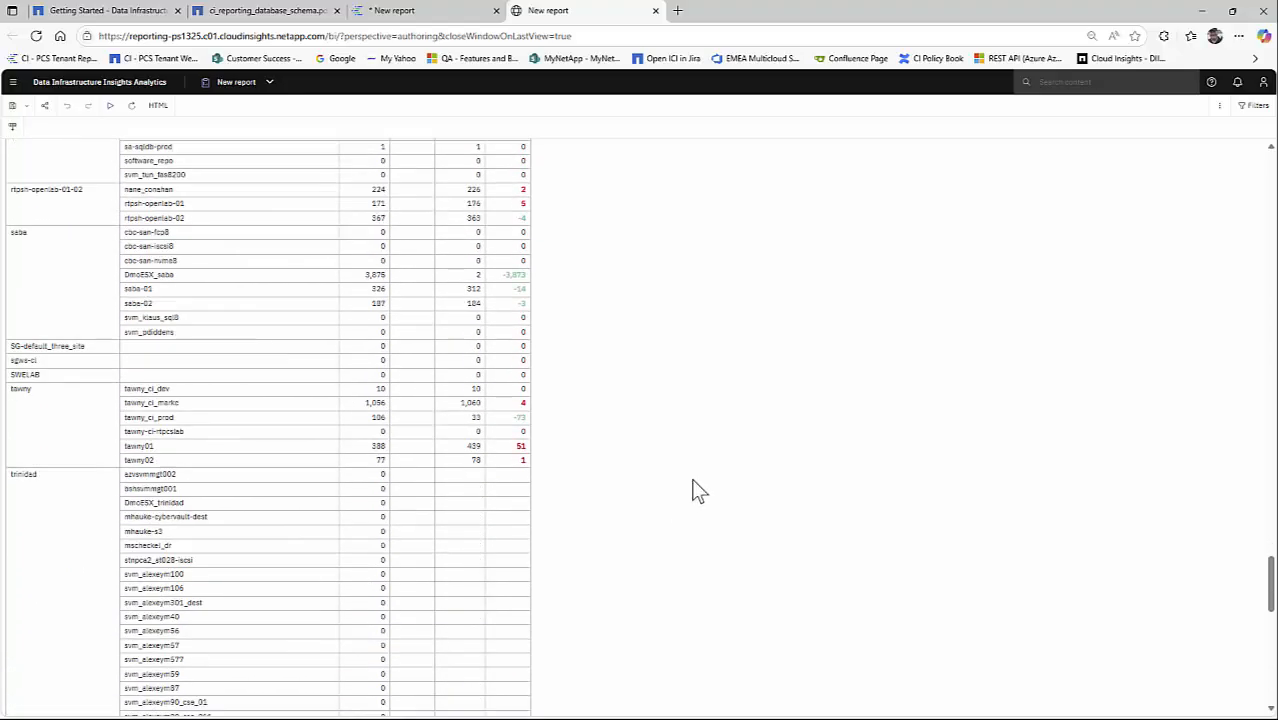
scroll(690, 490, "down", 2)
scroll(688, 491, "up", 4)
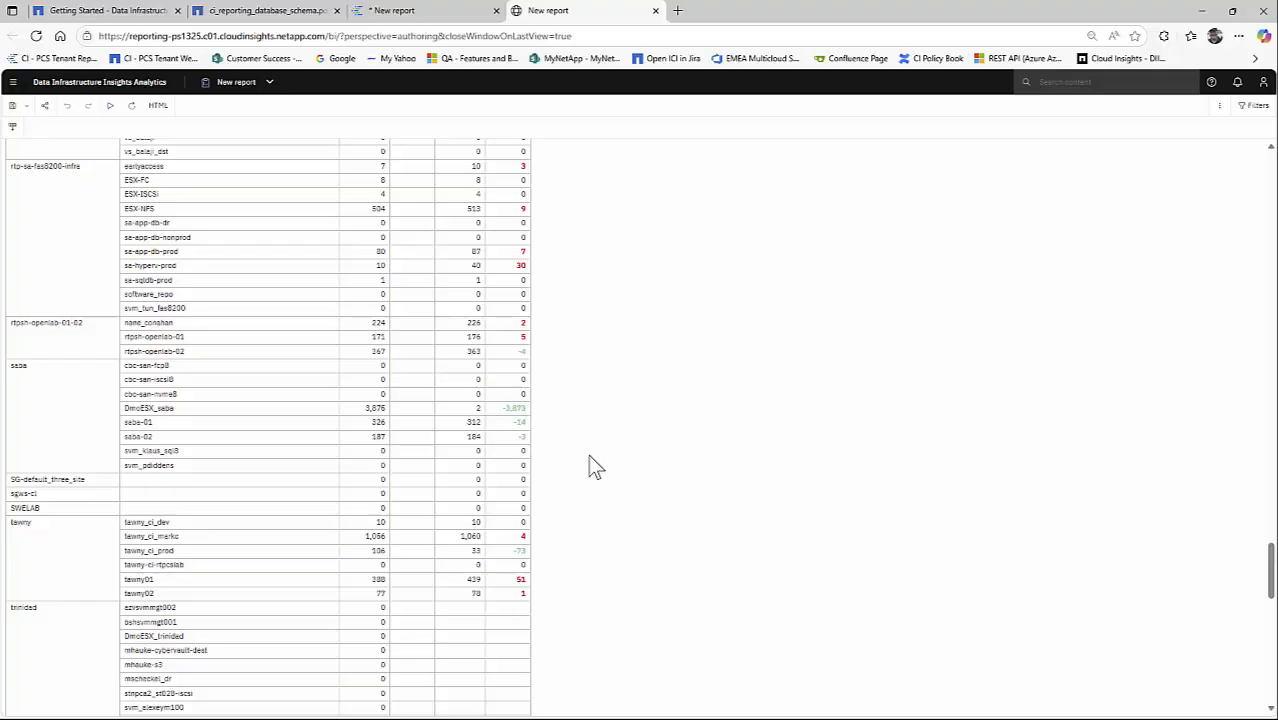
scroll(595, 465, "up", 5)
scroll(612, 495, "up", 15)
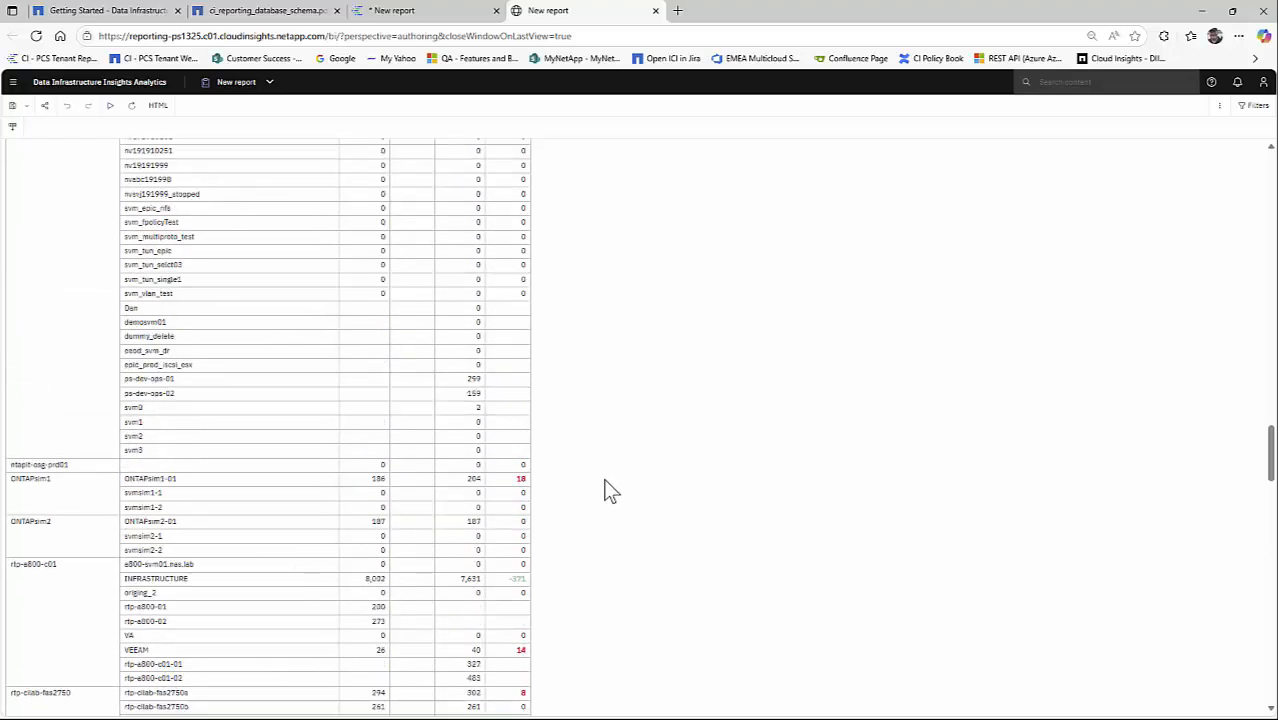
scroll(612, 498, "up", 15)
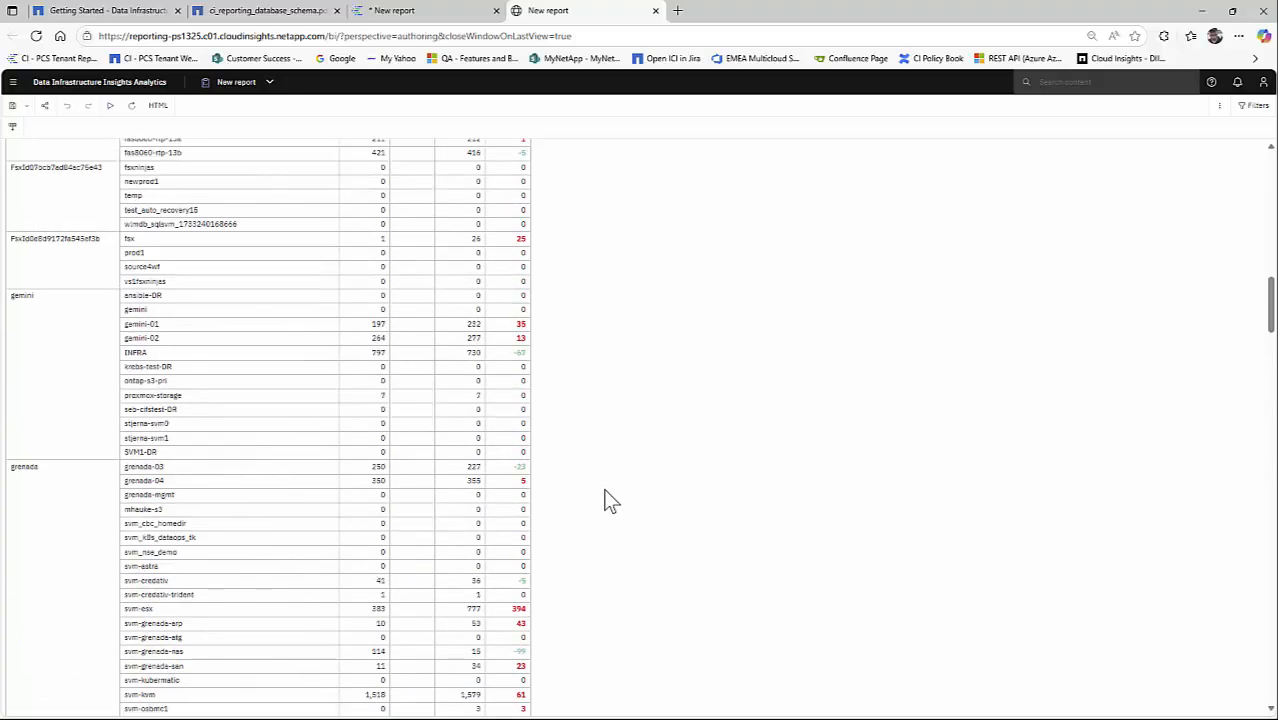
scroll(612, 503, "up", 8)
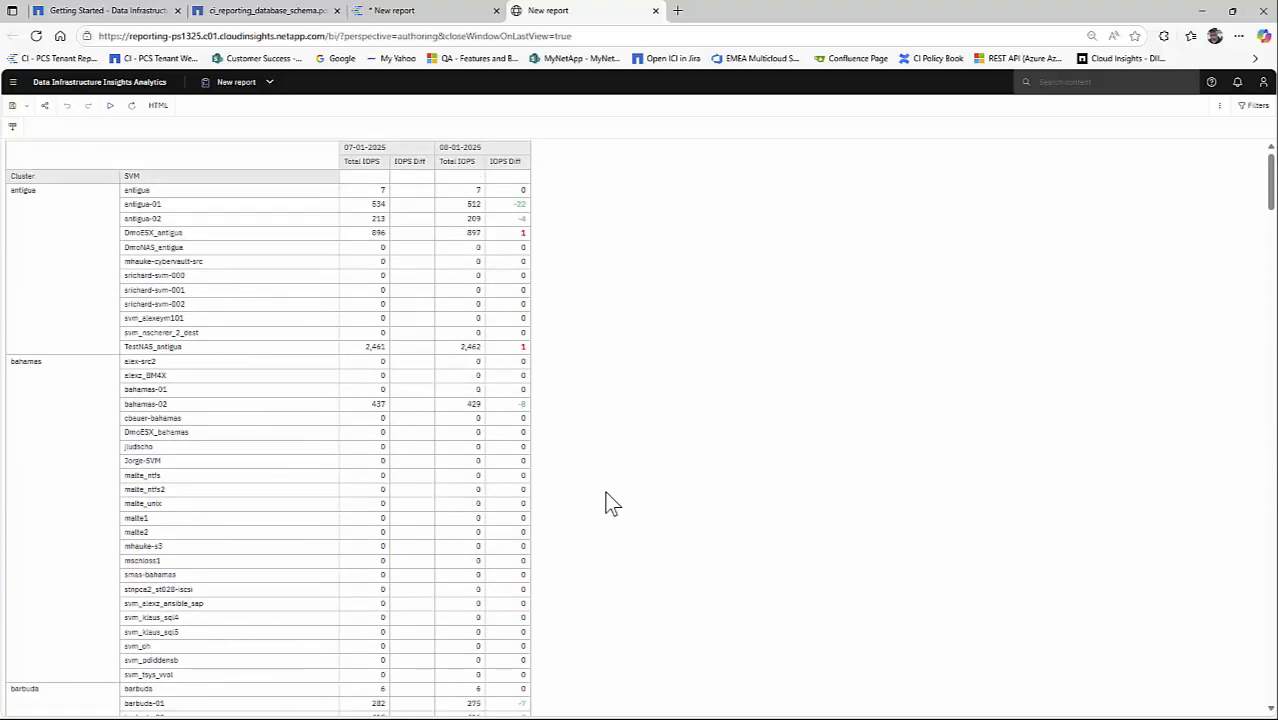